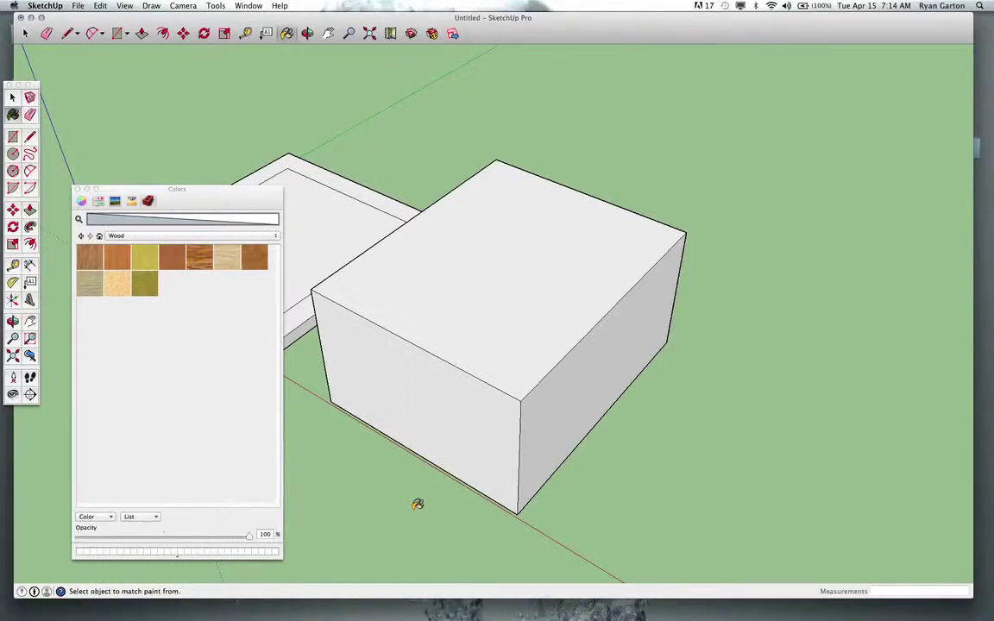
Paint the white box with a wood floor material.
{"action": "middle_click_drag", "start_coordinate": [415, 458], "coordinate": [377, 432]}
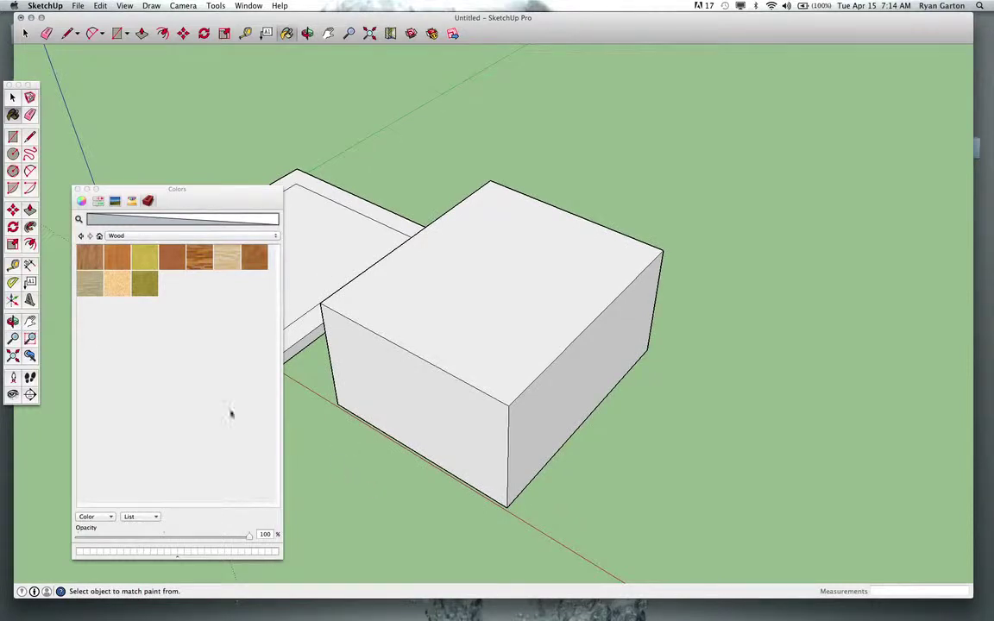
{"action": "left_click", "coordinate": [197, 256]}
{"action": "left_click", "coordinate": [466, 289]}
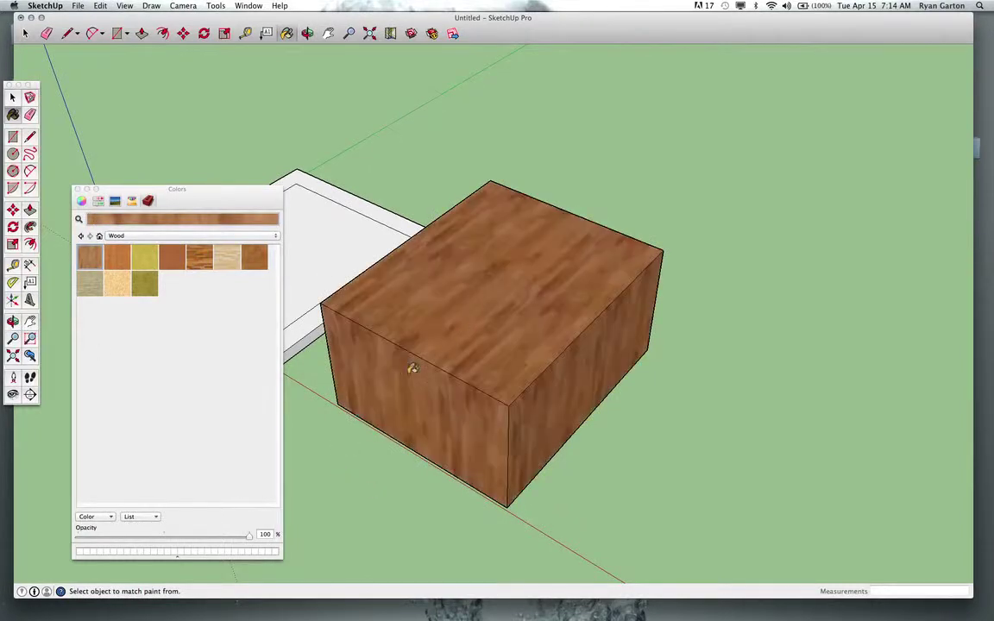
Edit the Wood_Floor material in Colors In Model to a 6' width and 6' height.
{"action": "left_click", "coordinate": [99, 236]}
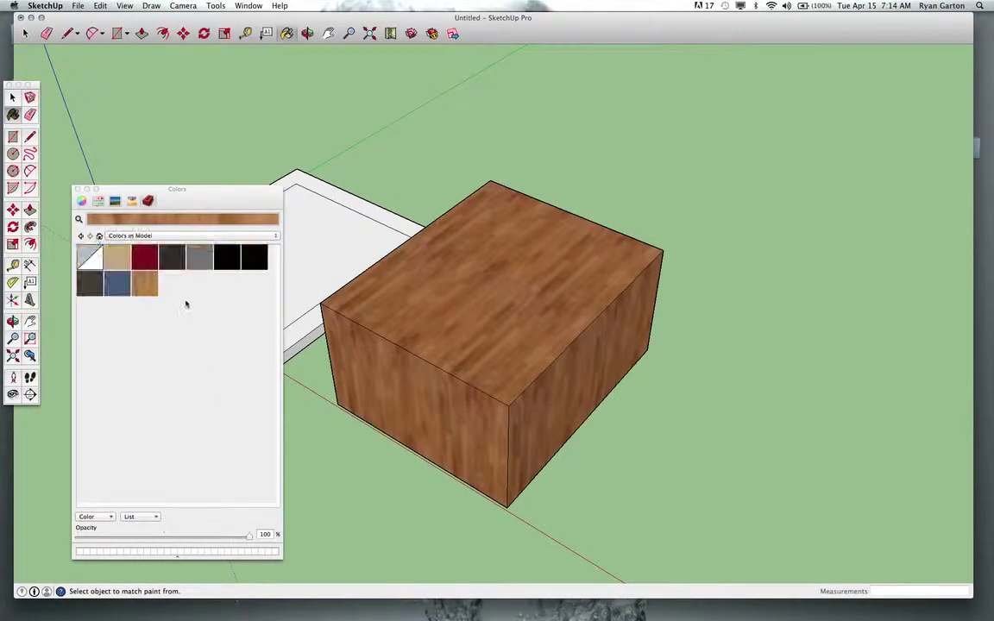
{"action": "right_click", "coordinate": [144, 282]}
{"action": "left_click", "coordinate": [162, 299]}
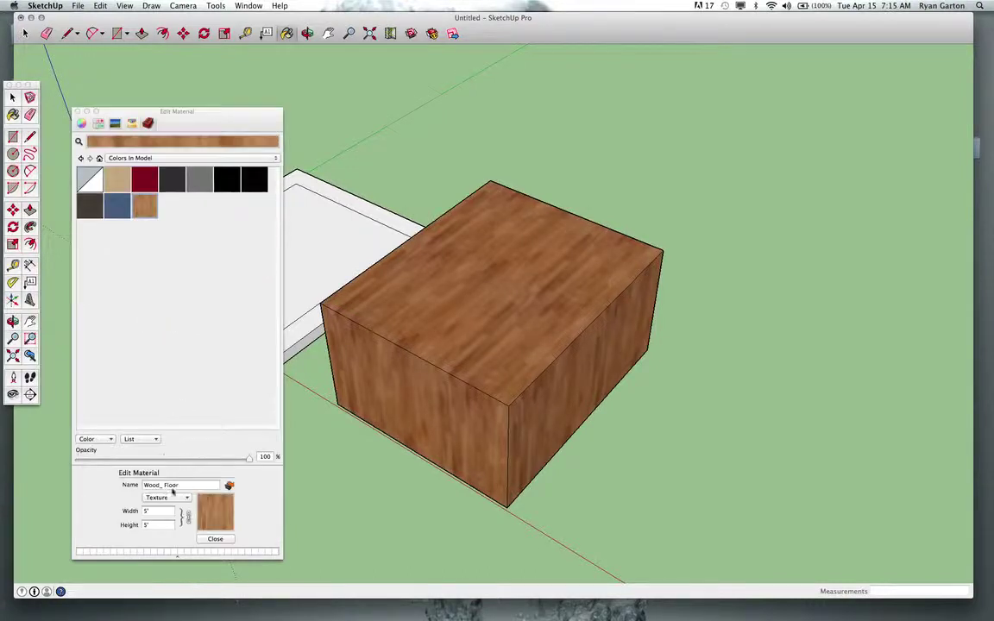
{"action": "left_click", "coordinate": [154, 512]}
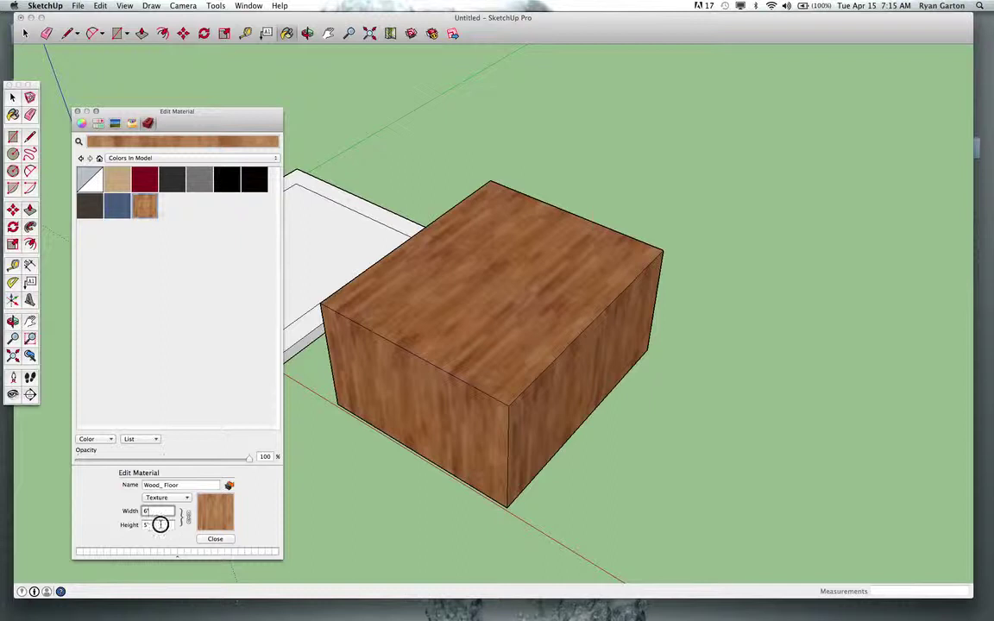
{"action": "left_click", "coordinate": [155, 524]}
{"action": "middle_click_drag", "start_coordinate": [500, 328], "coordinate": [444, 320]}
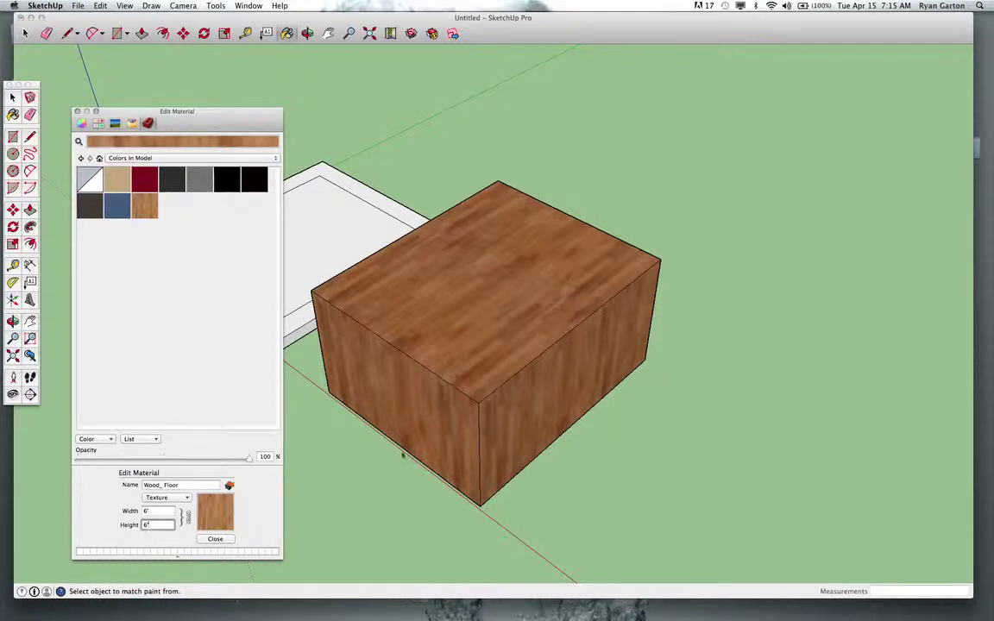
Close the material editor and orbit around to inspect the enlarged wood grain on the box.
{"action": "left_click", "coordinate": [215, 539]}
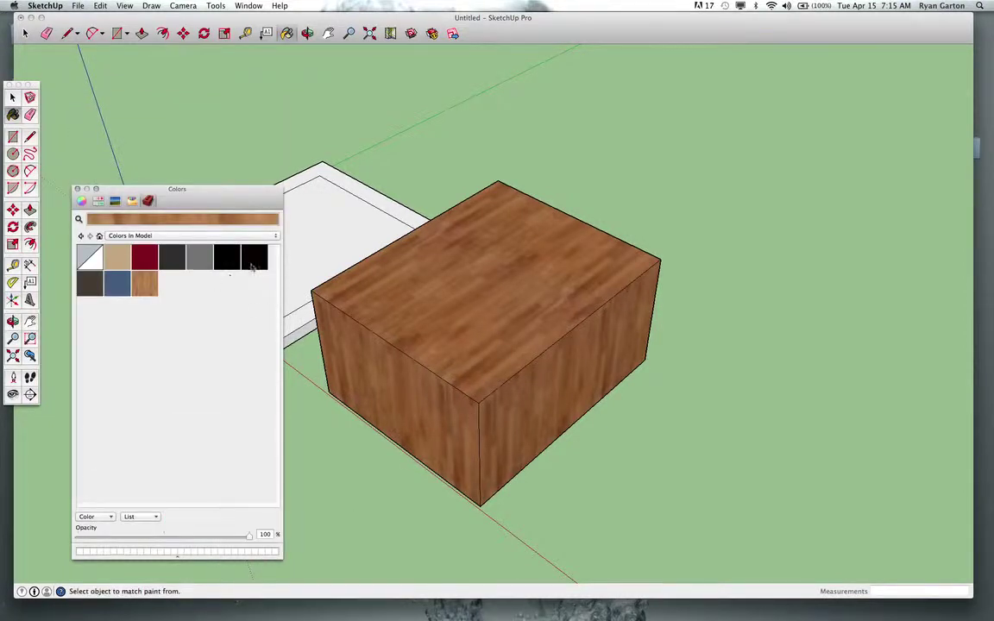
{"action": "middle_click_drag", "start_coordinate": [396, 315], "coordinate": [427, 341]}
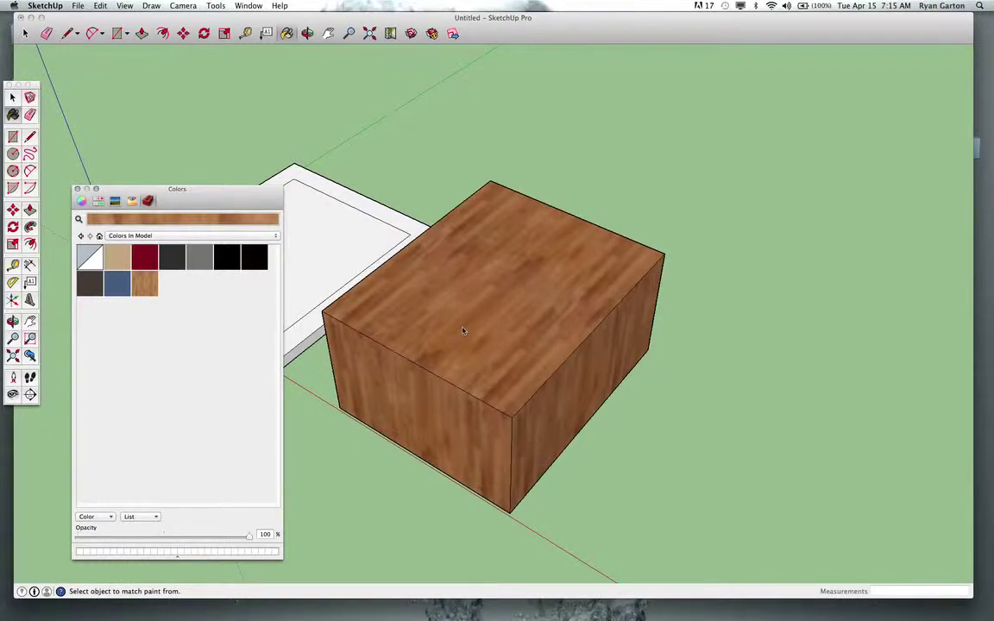
{"action": "middle_click_drag", "start_coordinate": [463, 330], "coordinate": [587, 341]}
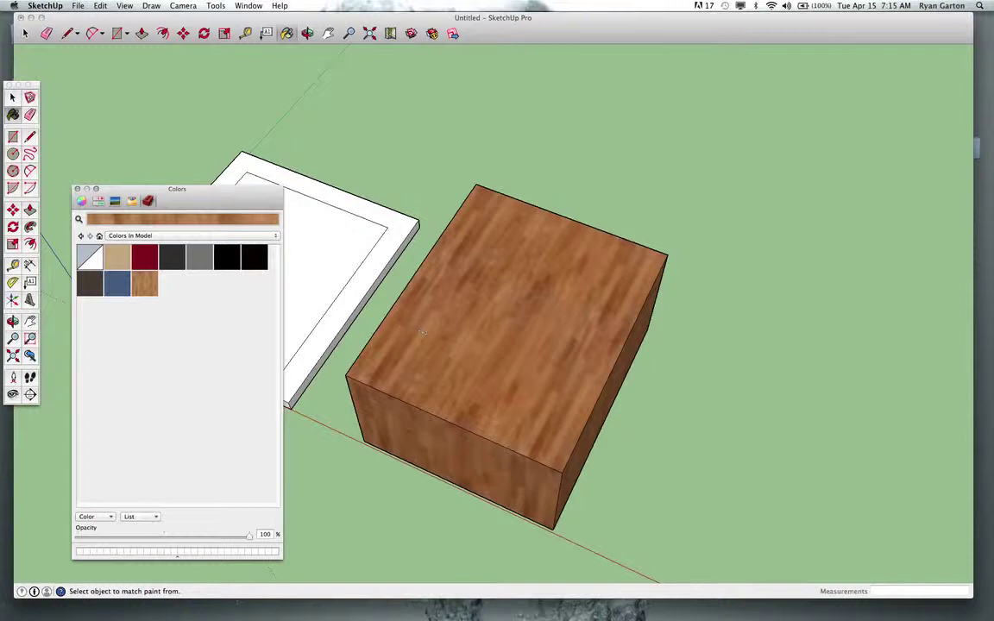
{"action": "middle_click_drag", "start_coordinate": [423, 331], "coordinate": [454, 360]}
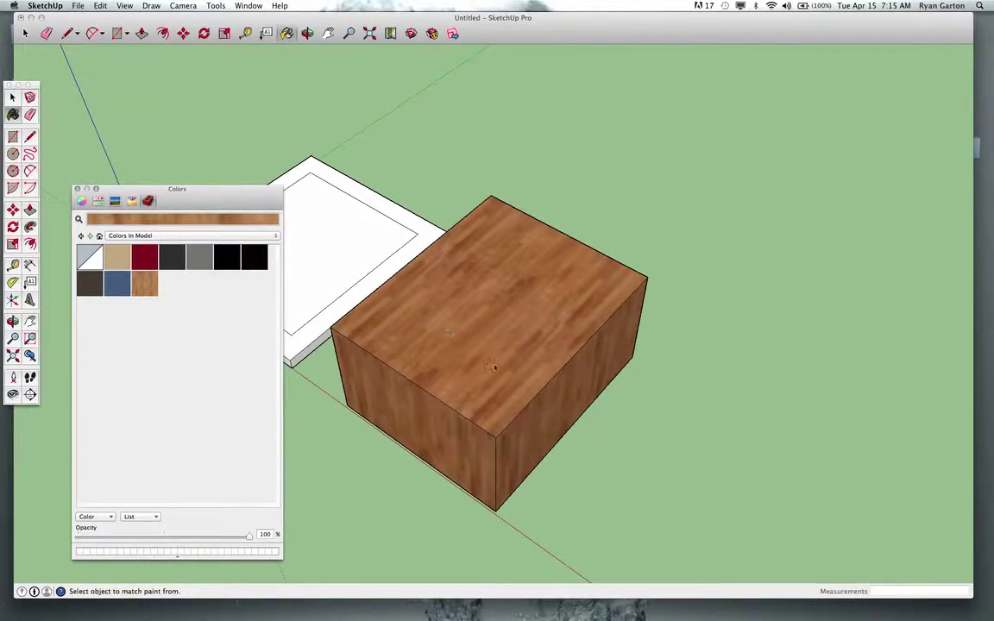
{"action": "middle_click_drag", "start_coordinate": [494, 366], "coordinate": [460, 325]}
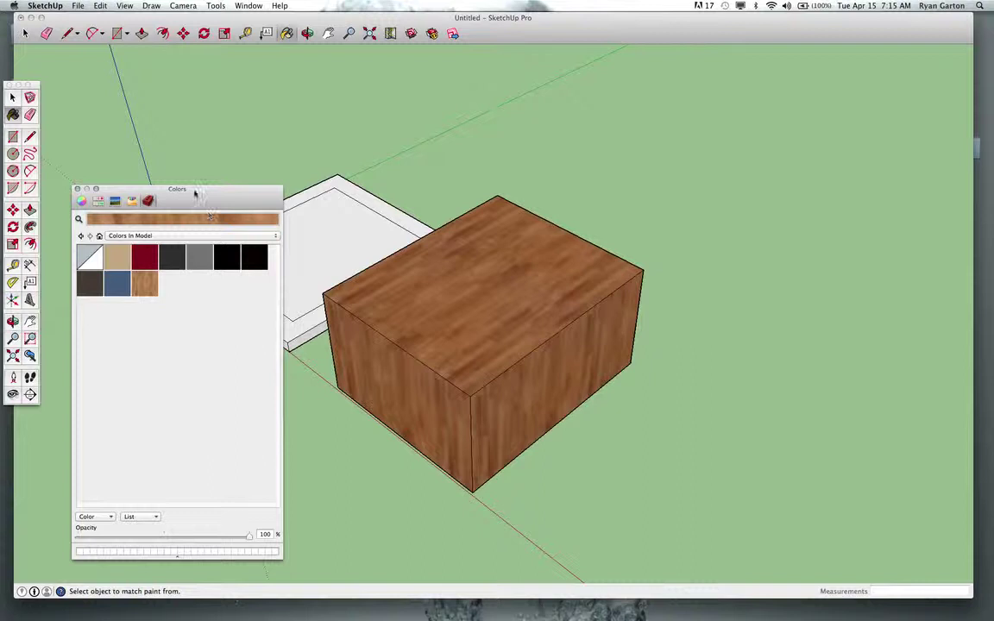
Undo the wood painting and pick the multi-coloured plank material from the Wood library.
{"action": "key", "text": "super+z"}
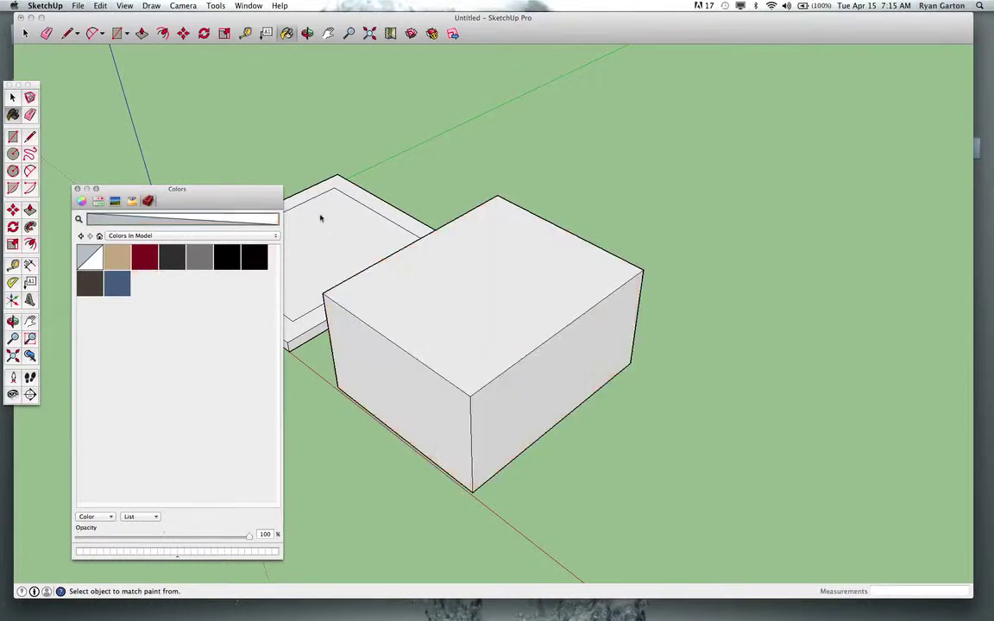
{"action": "key", "text": "super+z"}
{"action": "left_click", "coordinate": [173, 236]}
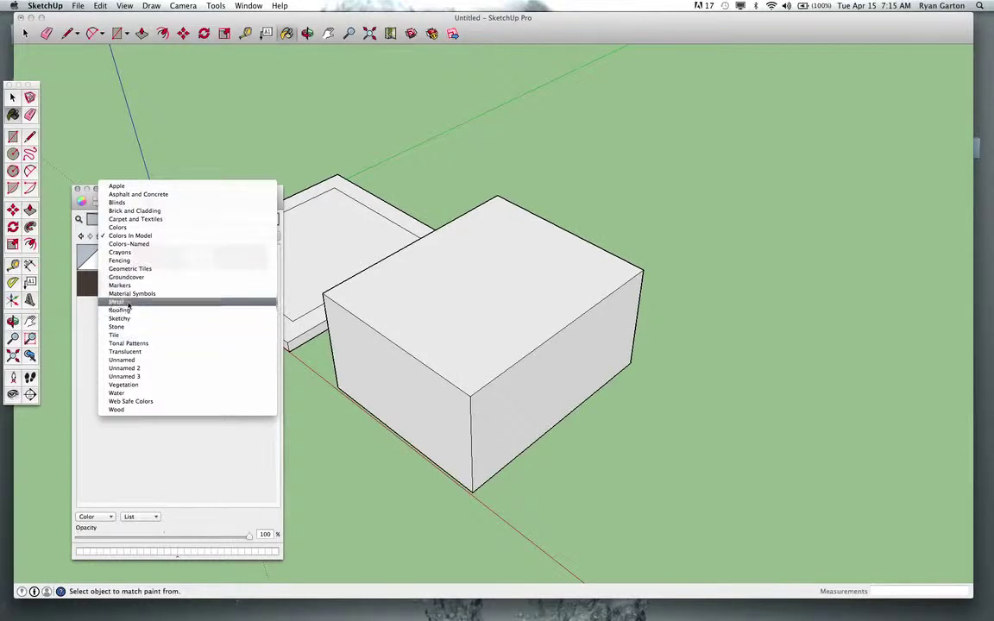
{"action": "left_click", "coordinate": [117, 409]}
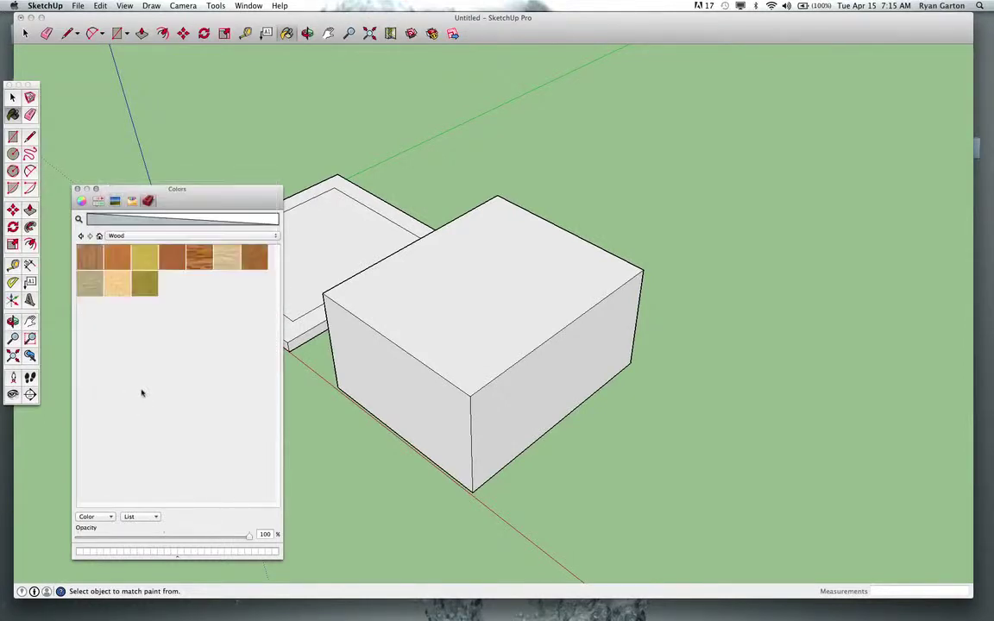
{"action": "left_click", "coordinate": [197, 258]}
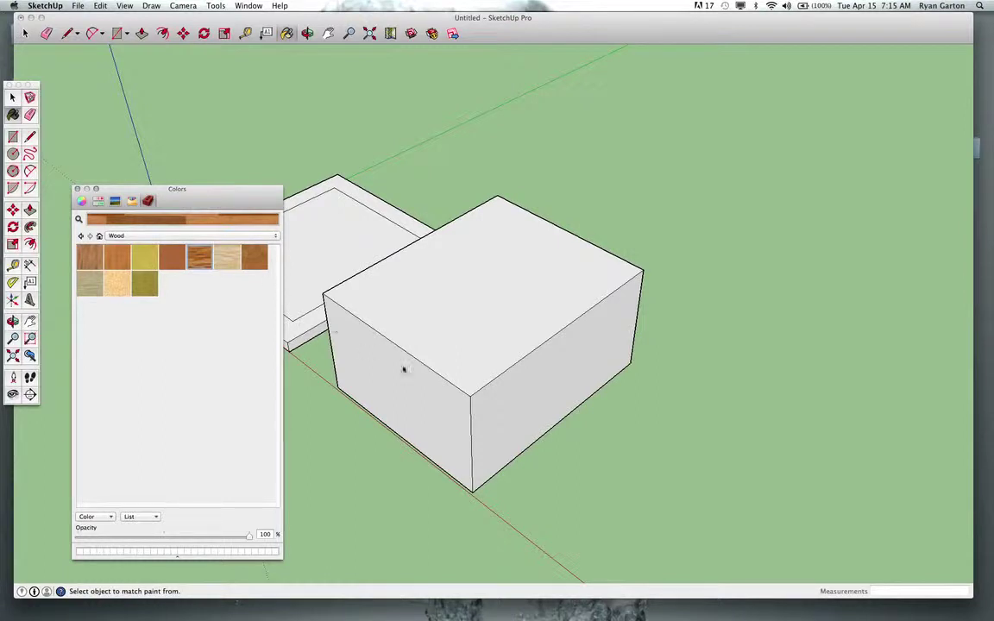
Inside the box group, paint the front-left, top and right faces with the plank texture.
{"action": "left_click", "coordinate": [12, 97]}
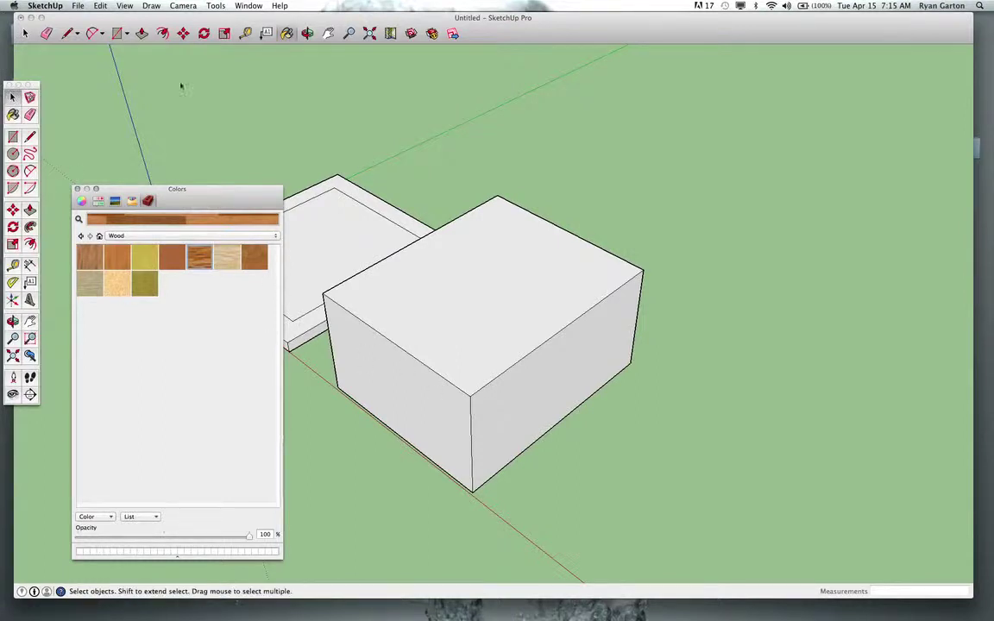
{"action": "double_click", "coordinate": [435, 326]}
{"action": "middle_click_drag", "start_coordinate": [432, 351], "coordinate": [500, 347]}
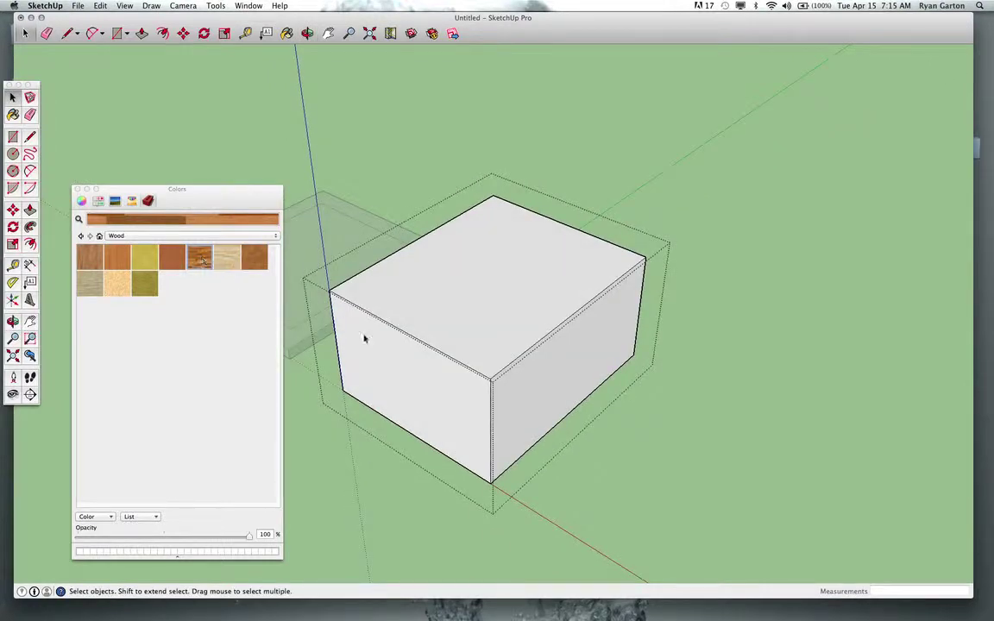
{"action": "left_click", "coordinate": [420, 374]}
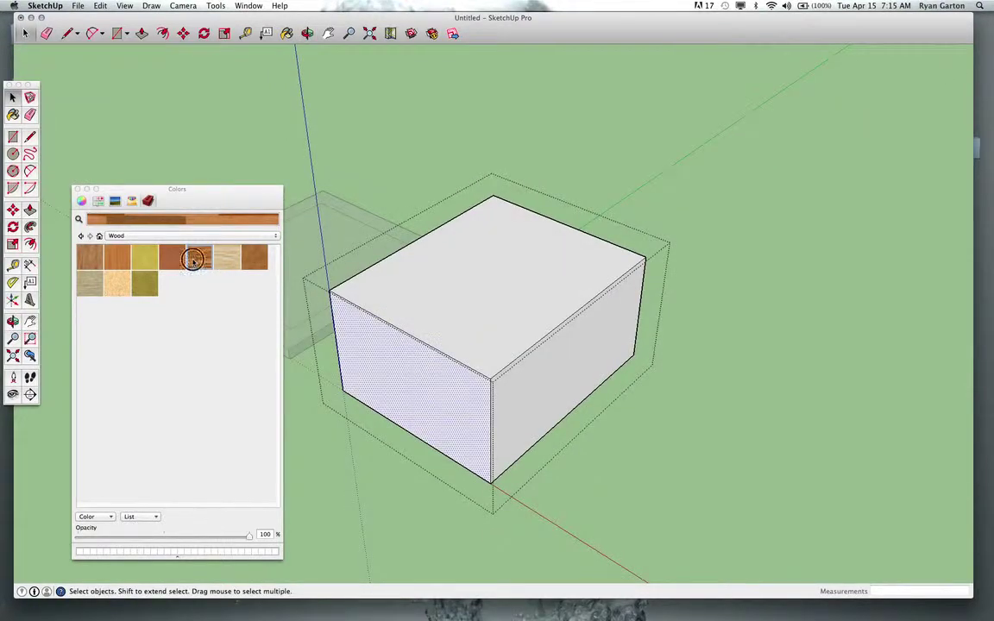
{"action": "key", "text": "b"}
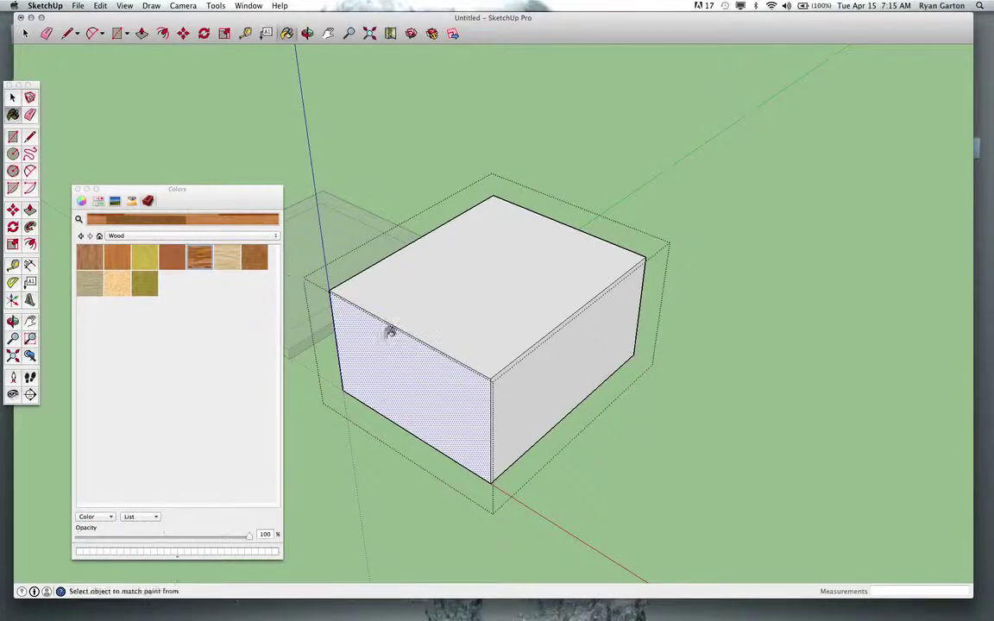
{"action": "left_click", "coordinate": [400, 358]}
{"action": "left_click", "coordinate": [446, 338]}
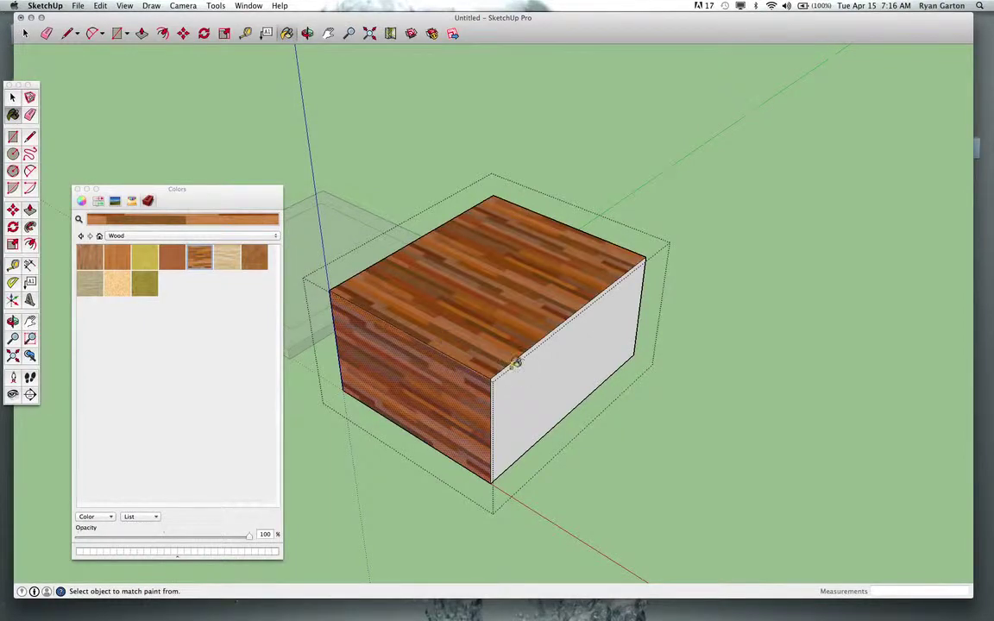
{"action": "left_click", "coordinate": [531, 360]}
Paint the remaining side face and the underside of the box with the plank texture.
{"action": "mouse_move", "coordinate": [531, 361]}
{"action": "middle_mouse_down"}
{"action": "mouse_move", "coordinate": [484, 337]}
{"action": "mouse_move", "coordinate": [222, 339]}
{"action": "middle_mouse_up"}
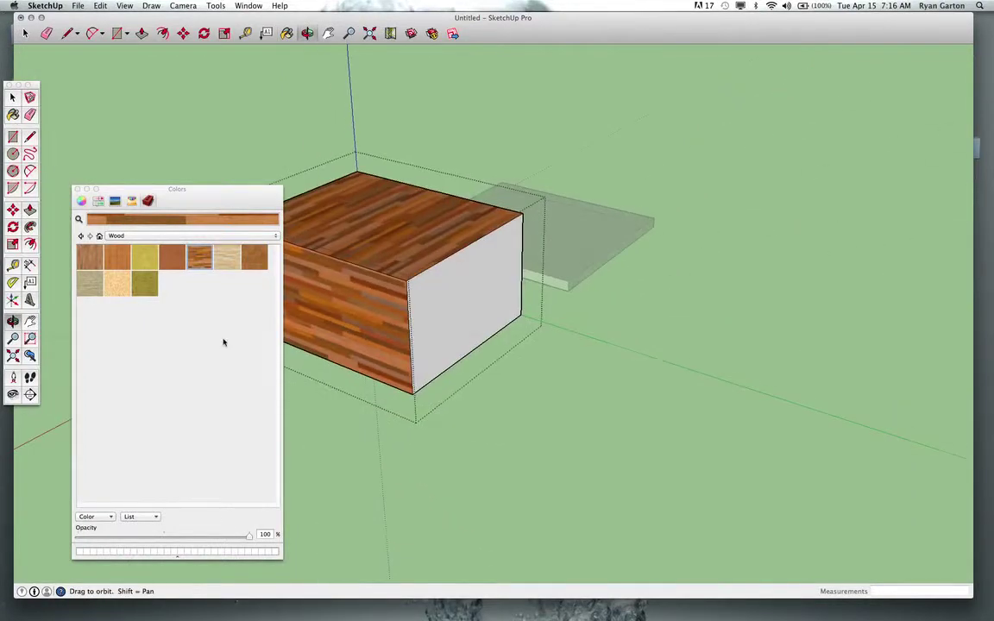
{"action": "left_click", "coordinate": [485, 282]}
{"action": "middle_click_drag", "start_coordinate": [486, 282], "coordinate": [335, 319]}
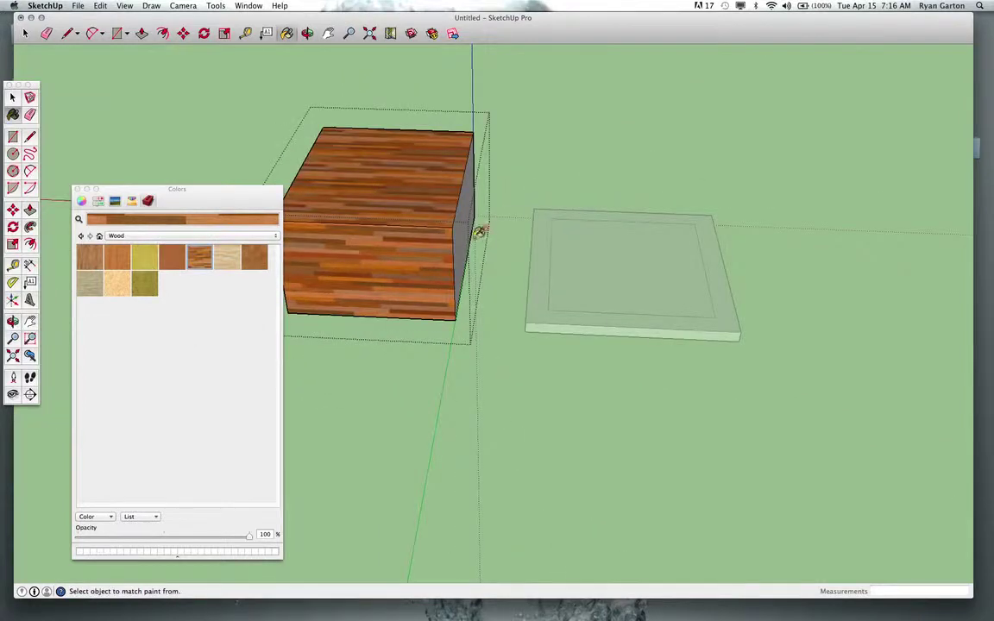
{"action": "middle_click_drag", "start_coordinate": [338, 220], "coordinate": [774, 308]}
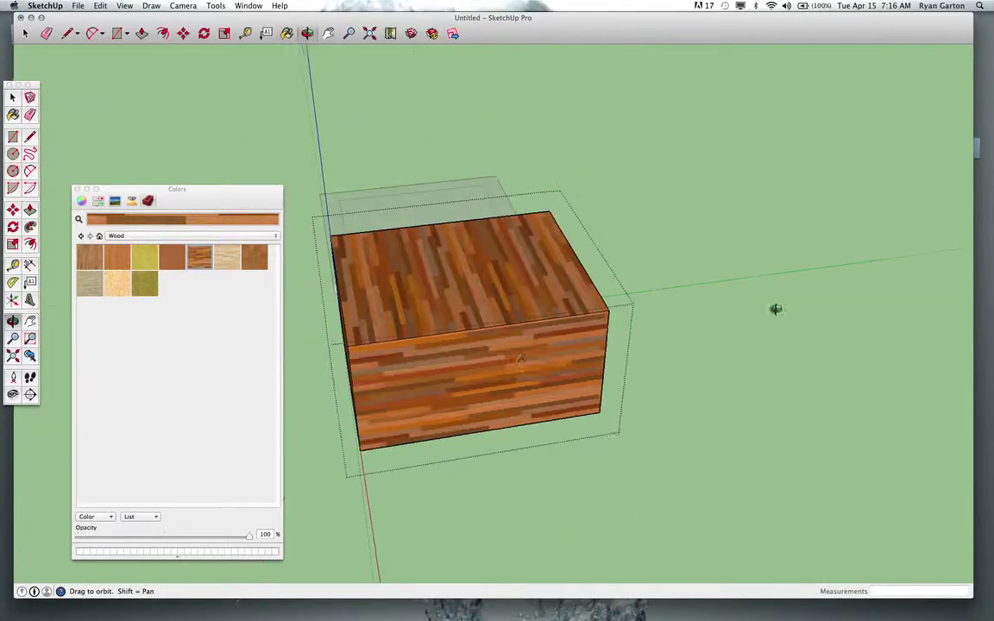
{"action": "middle_click_drag", "start_coordinate": [411, 357], "coordinate": [605, 137]}
{"action": "key", "text": "b"}
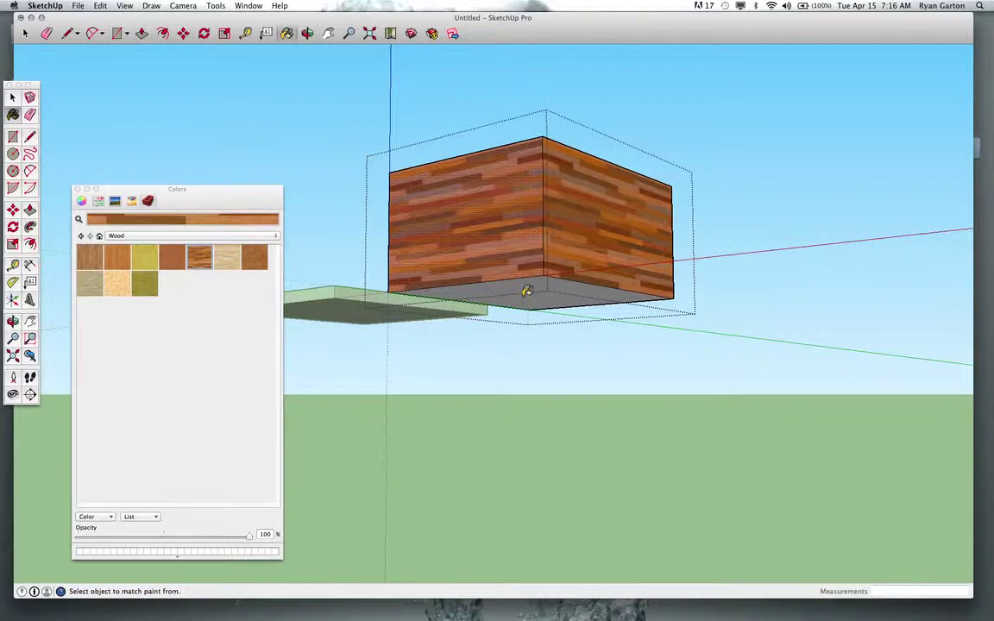
{"action": "left_click", "coordinate": [524, 288]}
{"action": "mouse_move", "coordinate": [448, 231]}
{"action": "middle_mouse_down"}
{"action": "mouse_move", "coordinate": [486, 434]}
{"action": "mouse_move", "coordinate": [514, 415]}
{"action": "mouse_move", "coordinate": [508, 380]}
{"action": "mouse_move", "coordinate": [525, 459]}
{"action": "mouse_move", "coordinate": [584, 448]}
{"action": "mouse_move", "coordinate": [422, 399]}
{"action": "middle_mouse_up"}
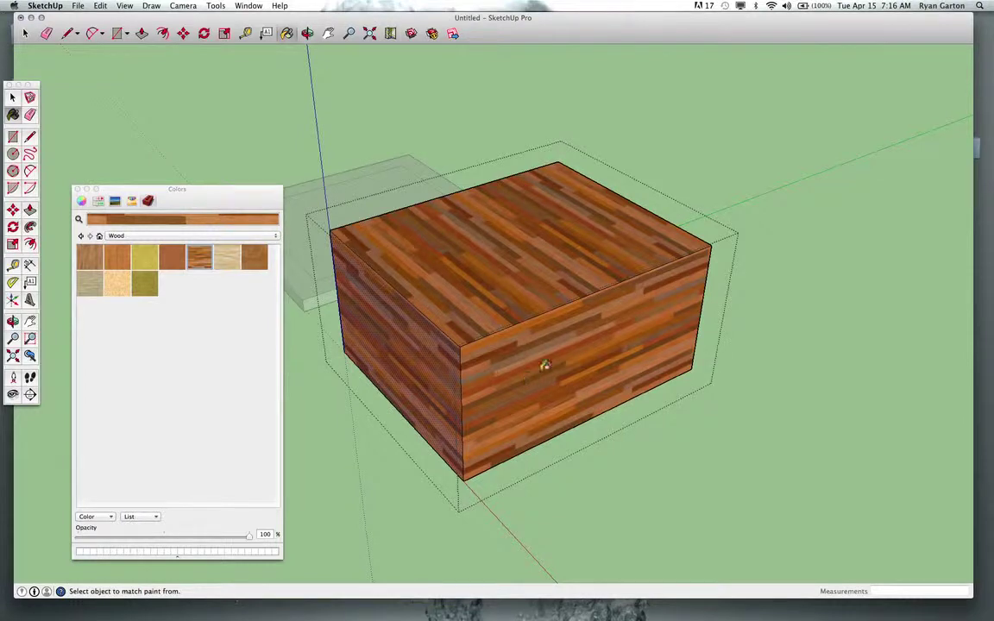
{"action": "mouse_move", "coordinate": [528, 350]}
{"action": "middle_mouse_down"}
{"action": "mouse_move", "coordinate": [503, 380]}
{"action": "mouse_move", "coordinate": [470, 326]}
{"action": "middle_mouse_up"}
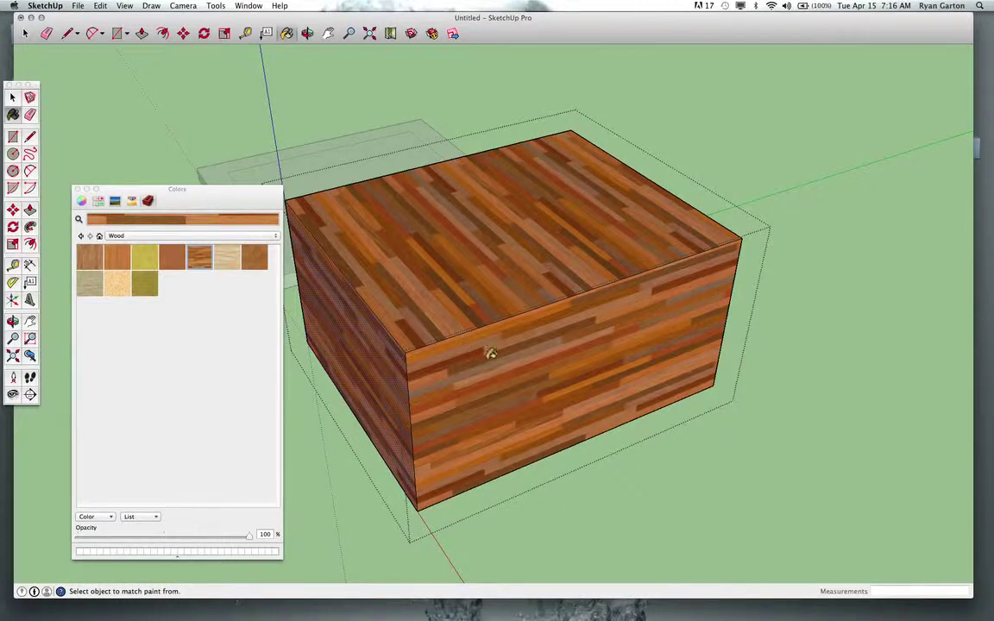
Enter Texture Position on the front face and slide the wood planks to a new position.
{"action": "right_click", "coordinate": [493, 371]}
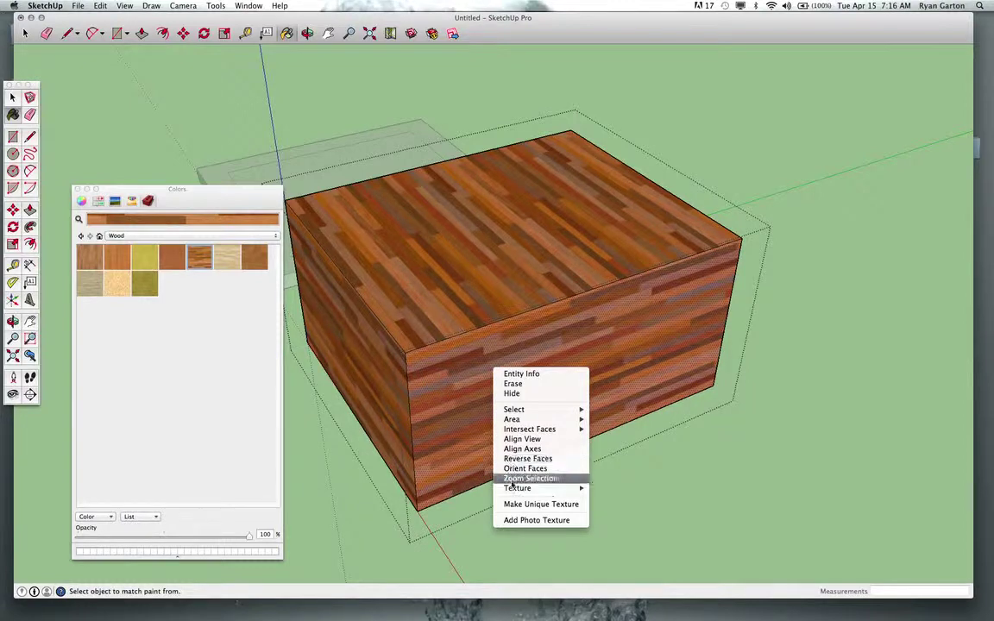
{"action": "mouse_move", "coordinate": [513, 488]}
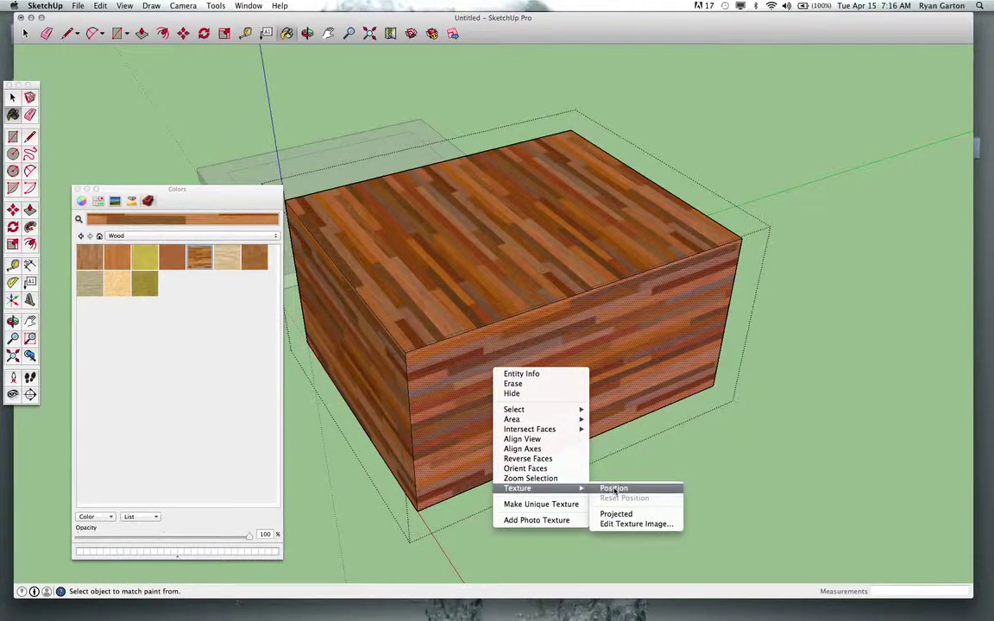
{"action": "left_click", "coordinate": [614, 489]}
{"action": "middle_click_drag", "start_coordinate": [552, 428], "coordinate": [560, 420]}
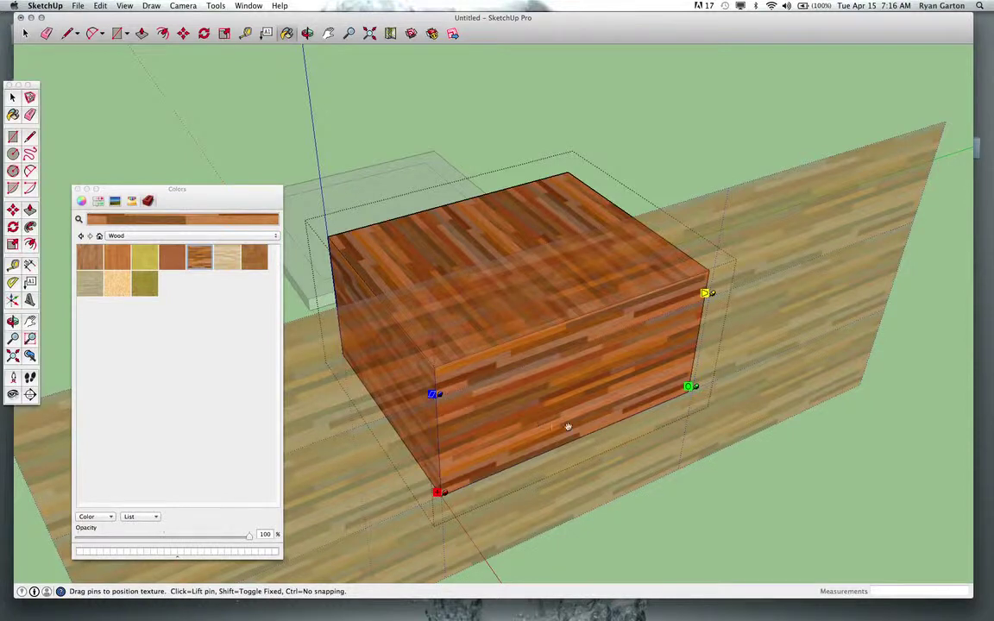
{"action": "mouse_move", "coordinate": [568, 426]}
{"action": "left_mouse_down"}
{"action": "mouse_move", "coordinate": [566, 413]}
{"action": "mouse_move", "coordinate": [565, 426]}
{"action": "left_mouse_up"}
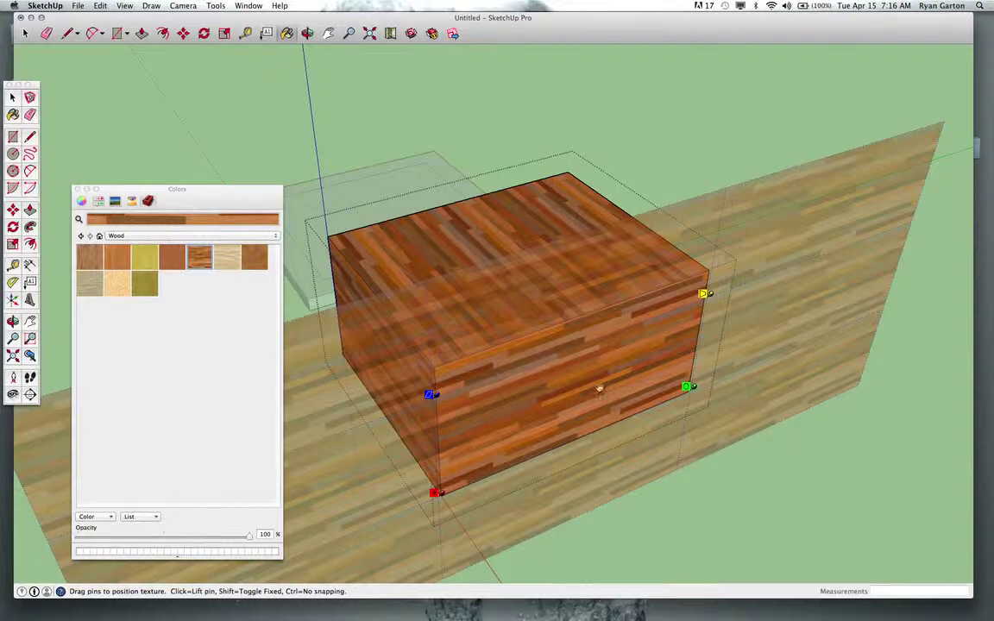
{"action": "left_click_drag", "start_coordinate": [558, 409], "coordinate": [567, 462]}
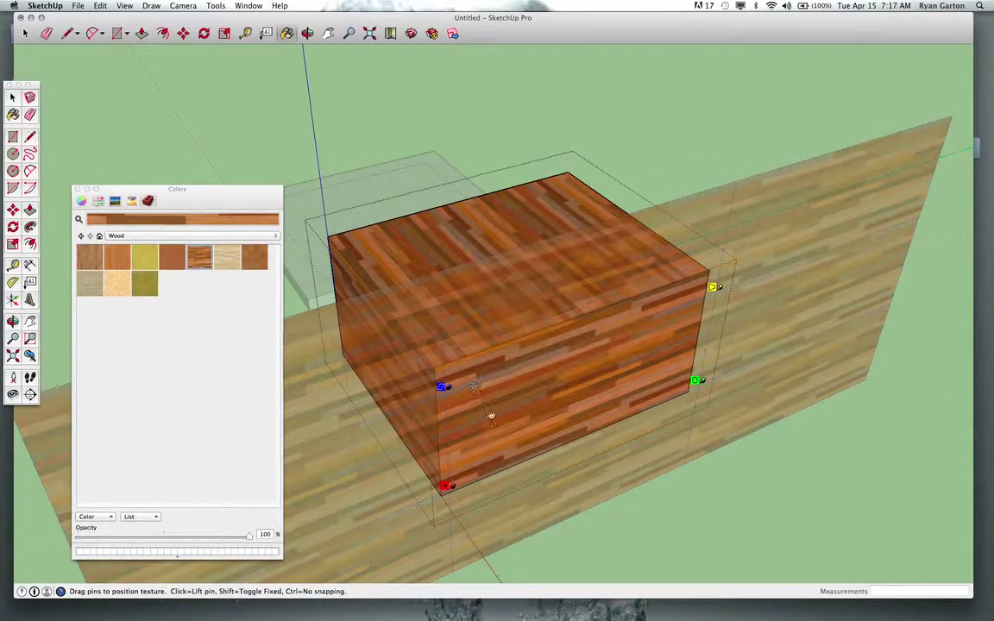
{"action": "mouse_move", "coordinate": [539, 414]}
{"action": "left_mouse_down"}
{"action": "mouse_move", "coordinate": [570, 377]}
{"action": "mouse_move", "coordinate": [550, 436]}
{"action": "mouse_move", "coordinate": [555, 417]}
{"action": "mouse_move", "coordinate": [529, 420]}
{"action": "left_mouse_up"}
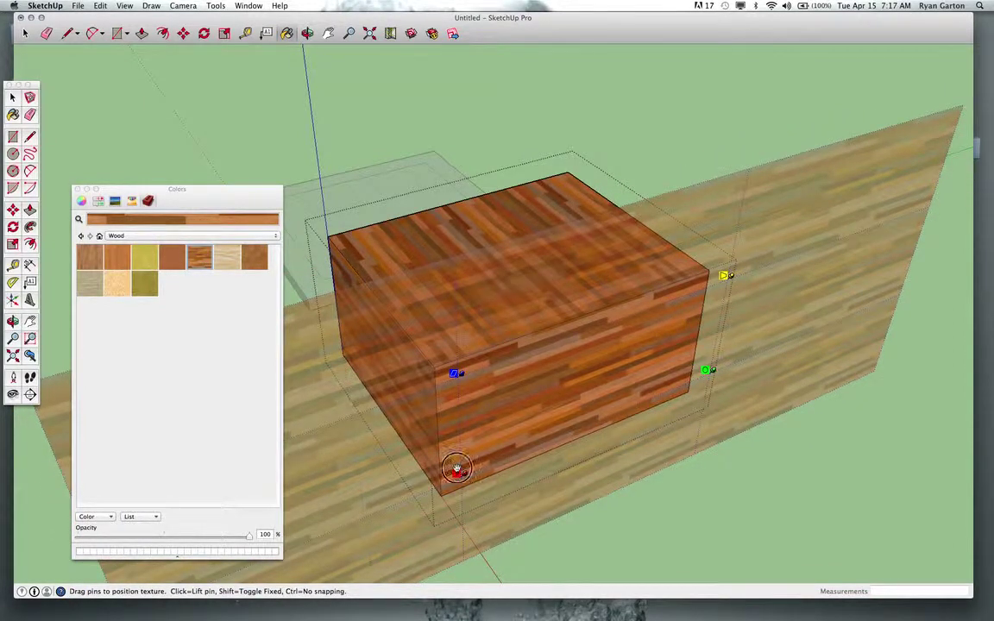
Shift the front-face wood texture with the red pin and rescale it vertically with the blue pin.
{"action": "mouse_move", "coordinate": [456, 469]}
{"action": "left_mouse_down"}
{"action": "mouse_move", "coordinate": [467, 450]}
{"action": "mouse_move", "coordinate": [539, 408]}
{"action": "mouse_move", "coordinate": [459, 471]}
{"action": "mouse_move", "coordinate": [452, 423]}
{"action": "mouse_move", "coordinate": [472, 406]}
{"action": "mouse_move", "coordinate": [473, 455]}
{"action": "mouse_move", "coordinate": [459, 420]}
{"action": "mouse_move", "coordinate": [461, 457]}
{"action": "mouse_move", "coordinate": [440, 480]}
{"action": "mouse_move", "coordinate": [447, 475]}
{"action": "left_mouse_up"}
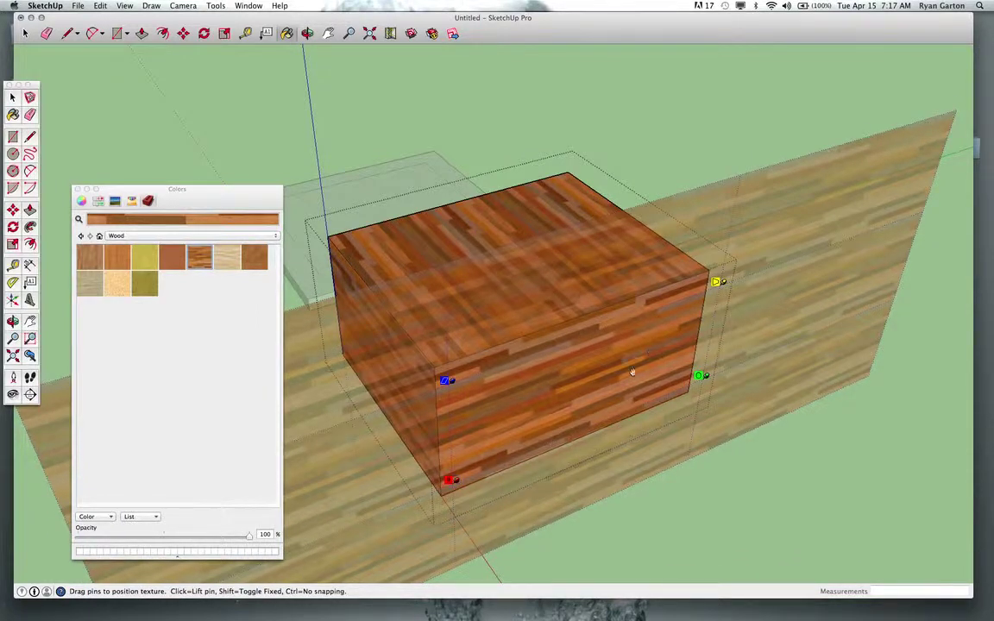
{"action": "left_click_drag", "start_coordinate": [632, 372], "coordinate": [622, 376]}
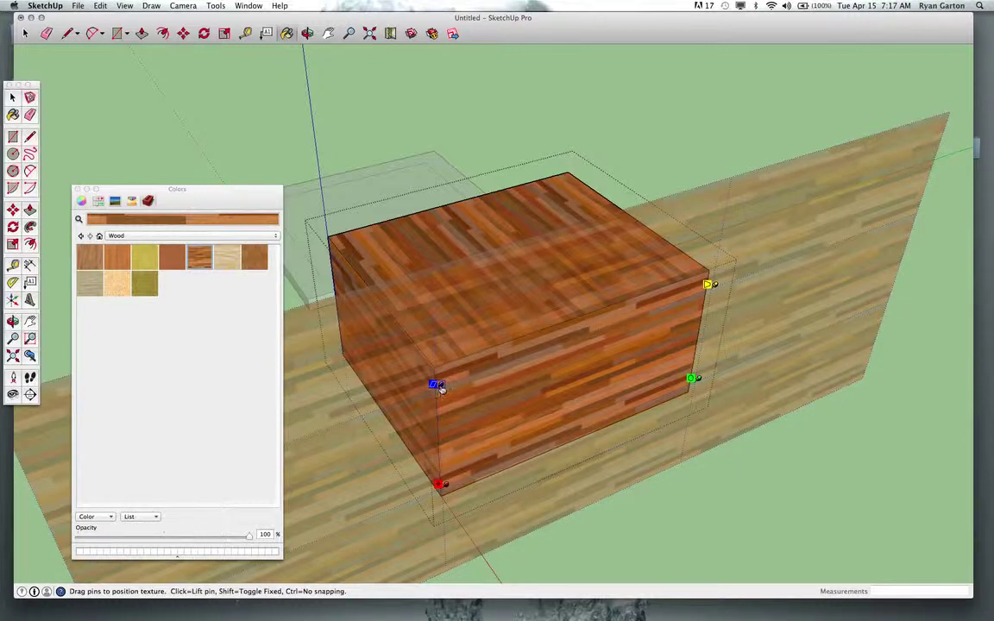
{"action": "mouse_move", "coordinate": [438, 385]}
{"action": "left_mouse_down"}
{"action": "mouse_move", "coordinate": [430, 292]}
{"action": "mouse_move", "coordinate": [439, 415]}
{"action": "mouse_move", "coordinate": [437, 371]}
{"action": "mouse_move", "coordinate": [433, 389]}
{"action": "left_mouse_up"}
{"action": "middle_click_drag", "start_coordinate": [601, 369], "coordinate": [556, 336]}
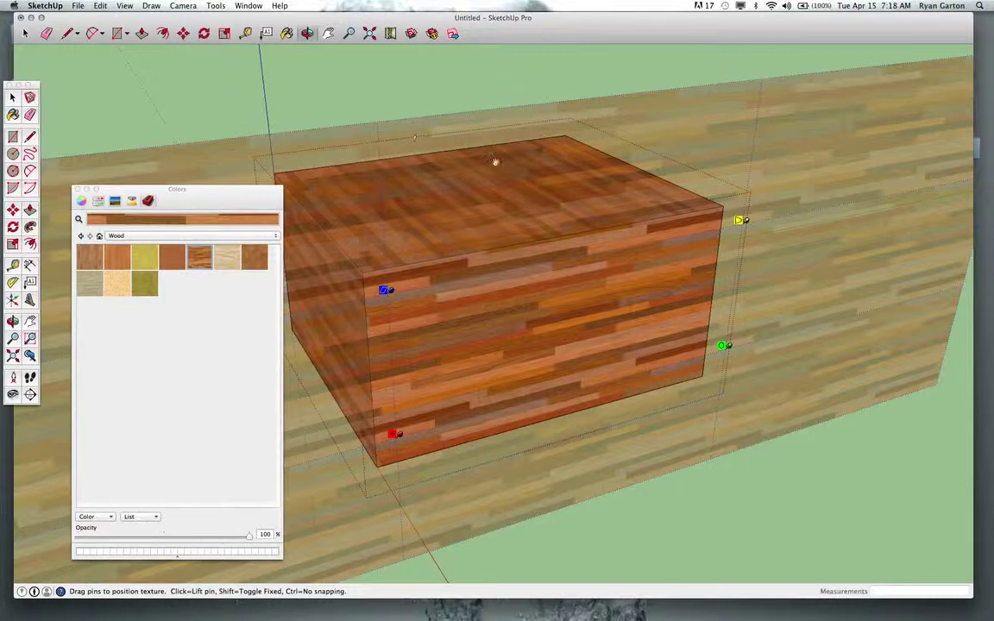
{"action": "left_click_drag", "start_coordinate": [535, 283], "coordinate": [510, 274]}
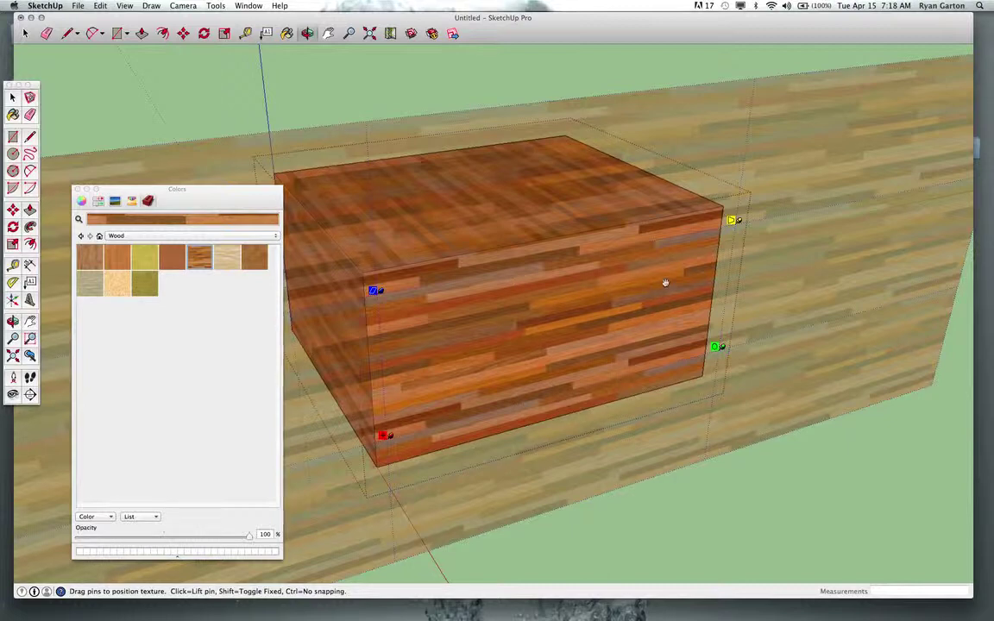
Skew, shift, rescale and slightly rotate the front-face wood texture using its pins.
{"action": "left_click_drag", "start_coordinate": [738, 222], "coordinate": [733, 219]}
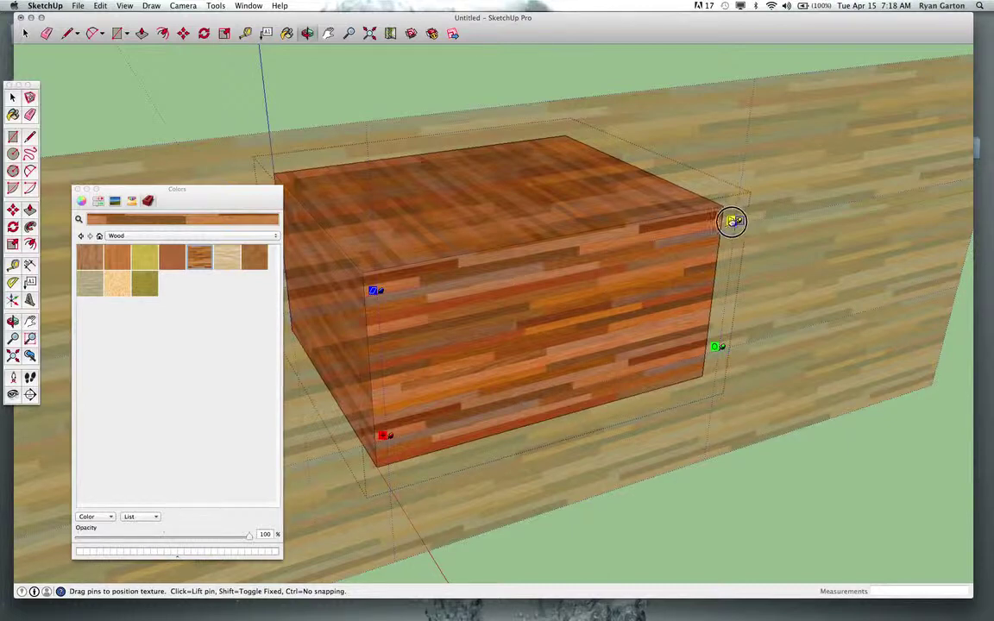
{"action": "mouse_move", "coordinate": [731, 221]}
{"action": "left_mouse_down"}
{"action": "mouse_move", "coordinate": [721, 224]}
{"action": "mouse_move", "coordinate": [772, 228]}
{"action": "mouse_move", "coordinate": [711, 226]}
{"action": "mouse_move", "coordinate": [734, 222]}
{"action": "left_mouse_up"}
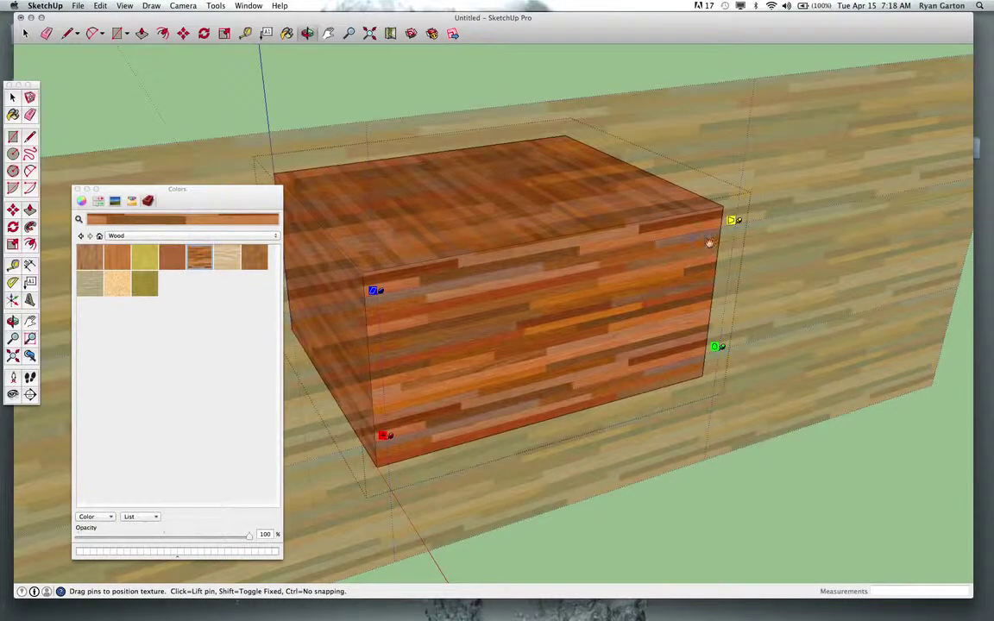
{"action": "mouse_move", "coordinate": [734, 222]}
{"action": "left_mouse_down"}
{"action": "mouse_move", "coordinate": [743, 220]}
{"action": "mouse_move", "coordinate": [721, 225]}
{"action": "mouse_move", "coordinate": [734, 221]}
{"action": "left_mouse_up"}
{"action": "left_click_drag", "start_coordinate": [626, 295], "coordinate": [625, 284]}
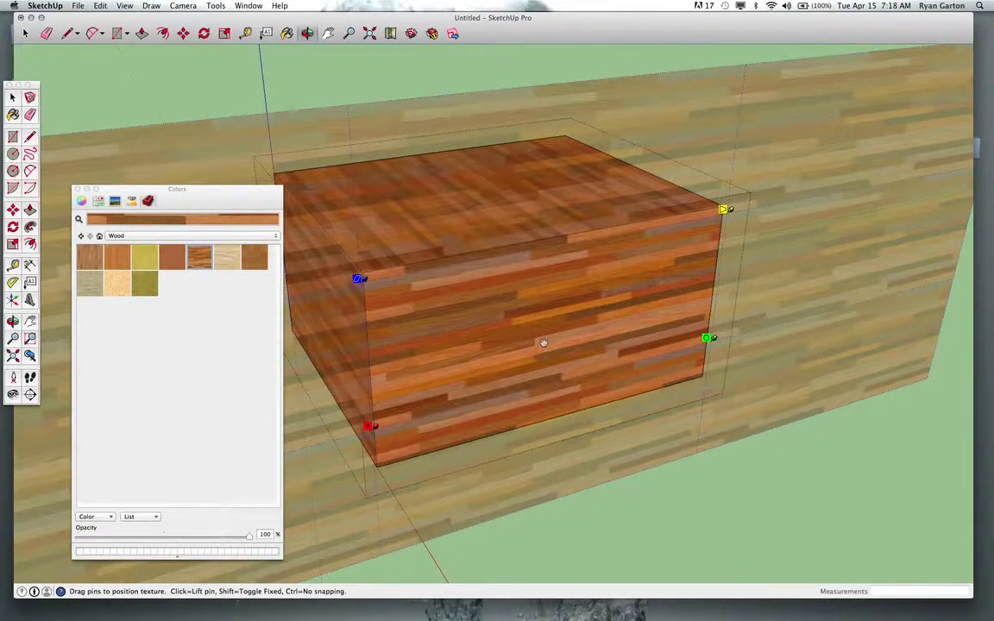
{"action": "left_click_drag", "start_coordinate": [543, 342], "coordinate": [554, 339]}
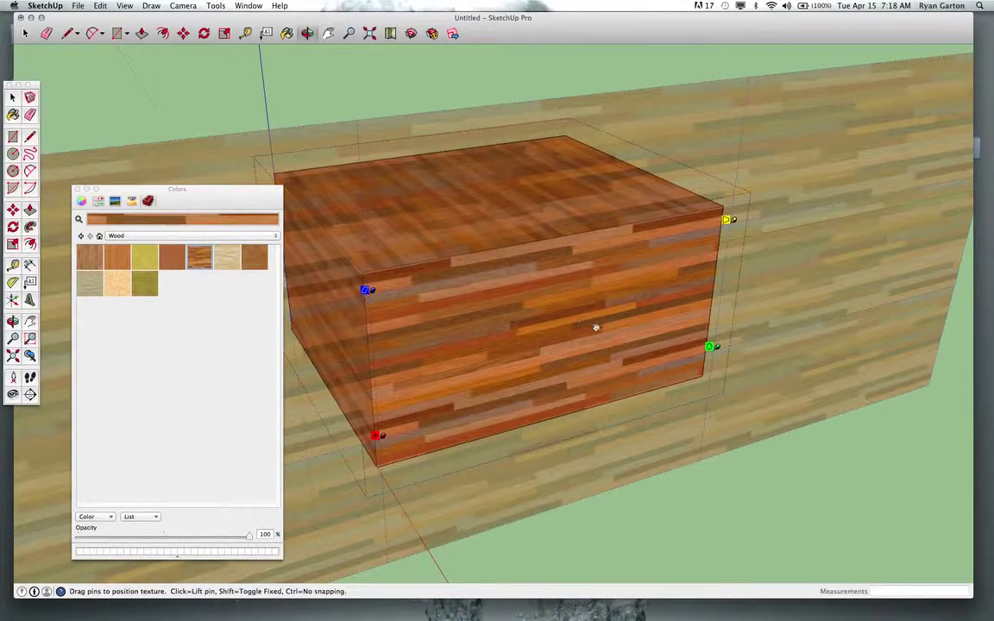
{"action": "mouse_move", "coordinate": [369, 292]}
{"action": "left_mouse_down"}
{"action": "mouse_move", "coordinate": [364, 260]}
{"action": "mouse_move", "coordinate": [368, 291]}
{"action": "left_mouse_up"}
{"action": "left_click_drag", "start_coordinate": [714, 345], "coordinate": [792, 326]}
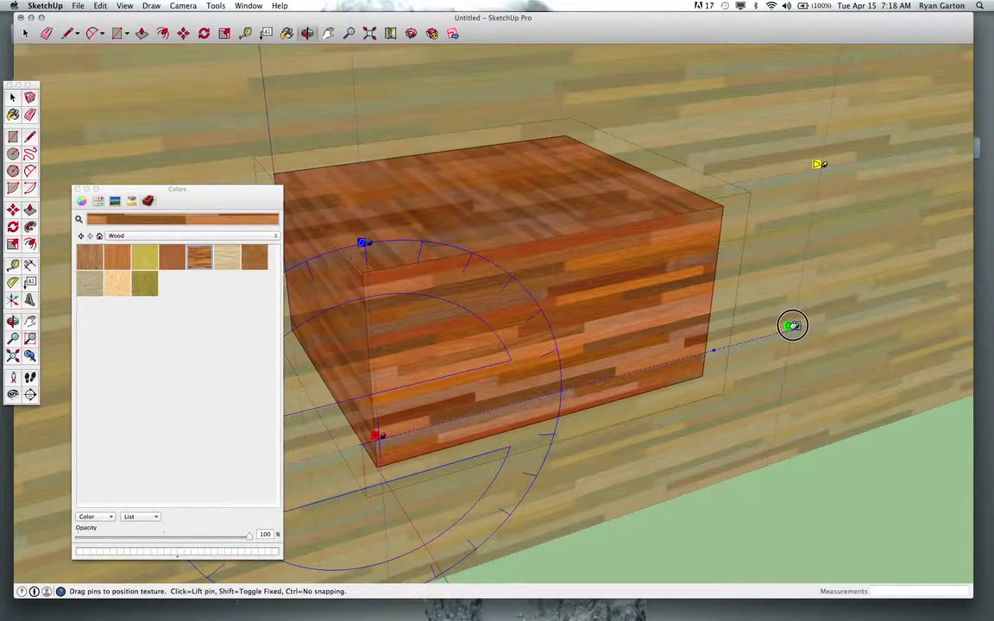
Rotate the front-face wood texture with the green pin so the planks run vertically.
{"action": "scroll", "coordinate": [712, 342], "scroll_direction": "down", "scroll_amount": 3}
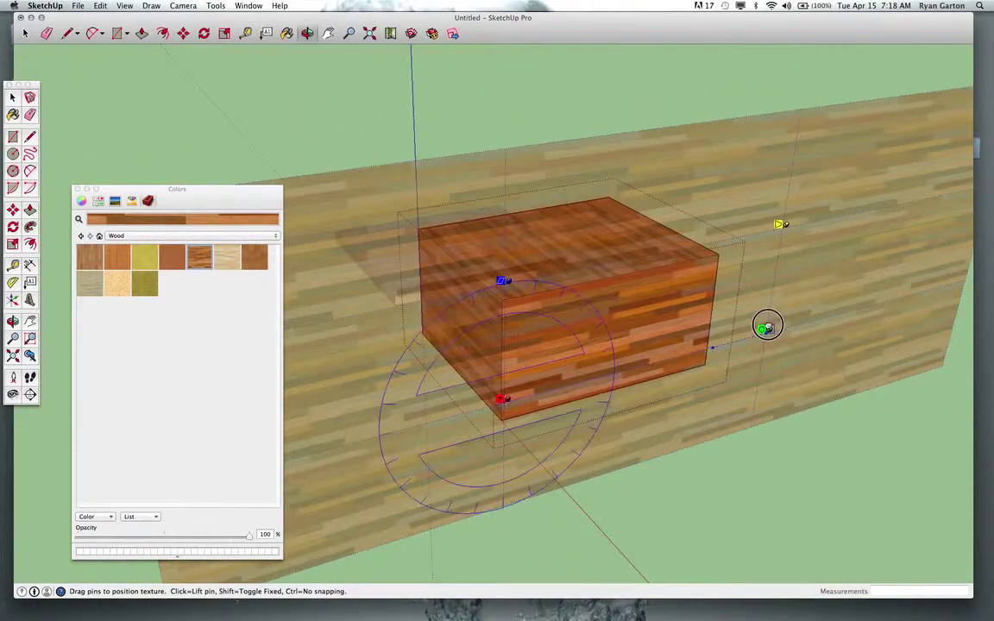
{"action": "left_click_drag", "start_coordinate": [767, 327], "coordinate": [504, 51]}
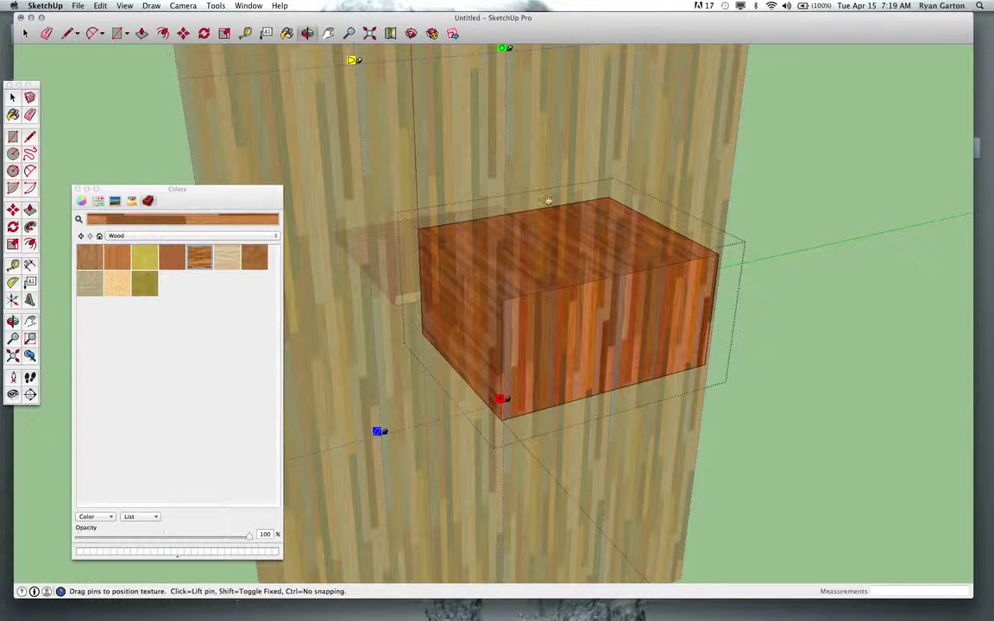
{"action": "scroll", "coordinate": [597, 313], "scroll_direction": "up", "scroll_amount": 2}
{"action": "scroll", "coordinate": [590, 290], "scroll_direction": "down", "scroll_amount": 1}
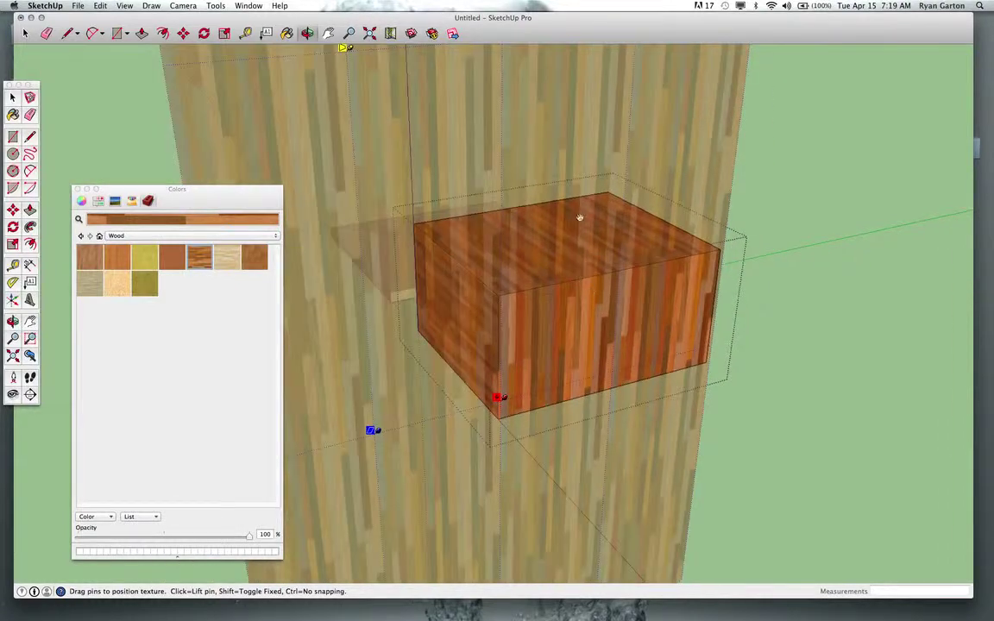
Commit the texture placement with Done and show the Colors In Model collection.
{"action": "right_click", "coordinate": [574, 163]}
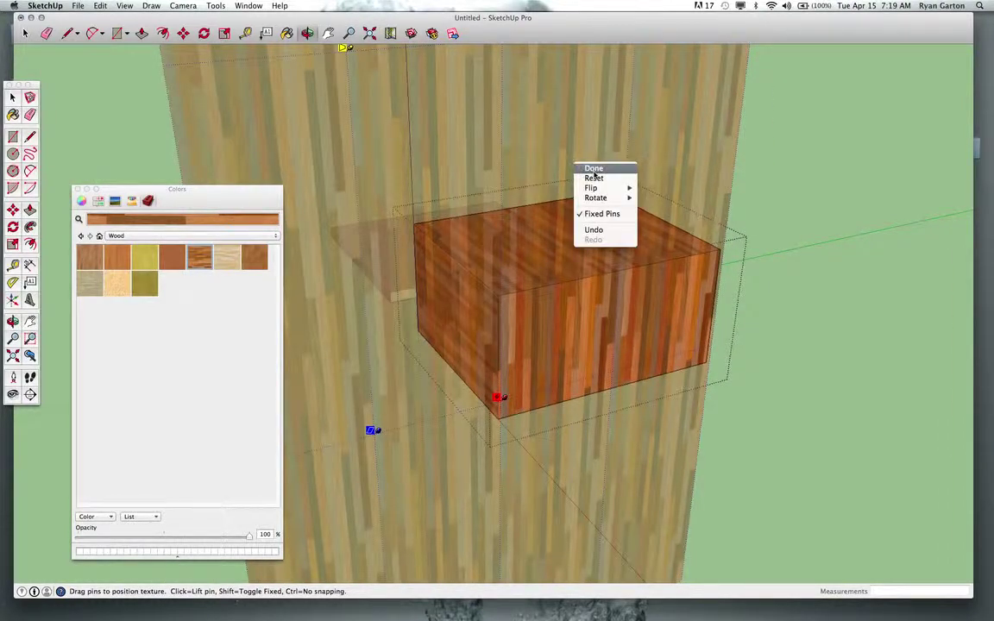
{"action": "left_click", "coordinate": [594, 170]}
{"action": "mouse_move", "coordinate": [583, 222]}
{"action": "middle_mouse_down"}
{"action": "mouse_move", "coordinate": [517, 277]}
{"action": "mouse_move", "coordinate": [446, 256]}
{"action": "mouse_move", "coordinate": [386, 295]}
{"action": "mouse_move", "coordinate": [505, 353]}
{"action": "middle_mouse_up"}
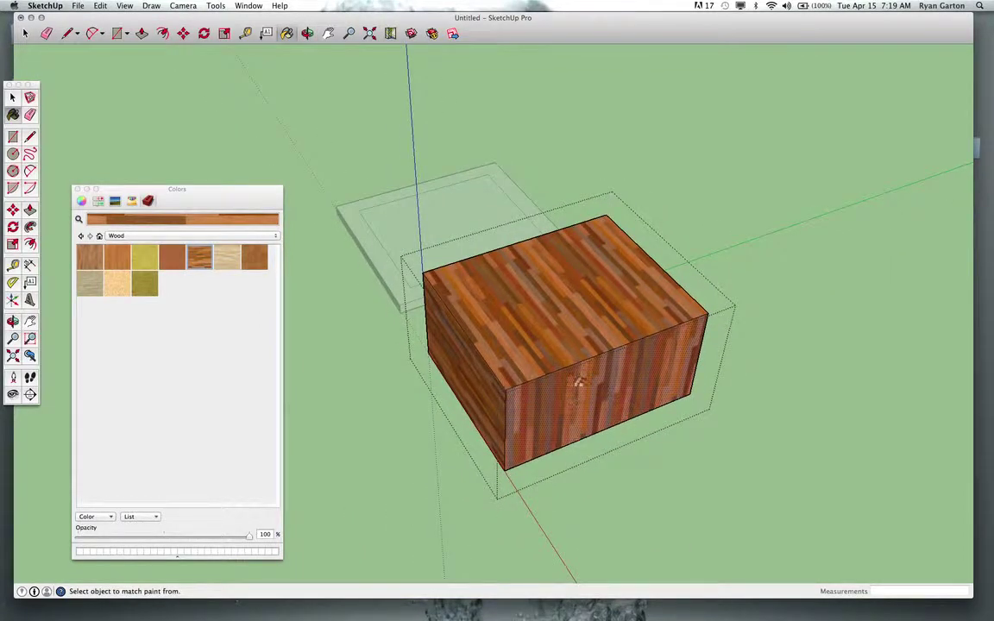
{"action": "scroll", "coordinate": [558, 407], "scroll_direction": "up", "scroll_amount": 1}
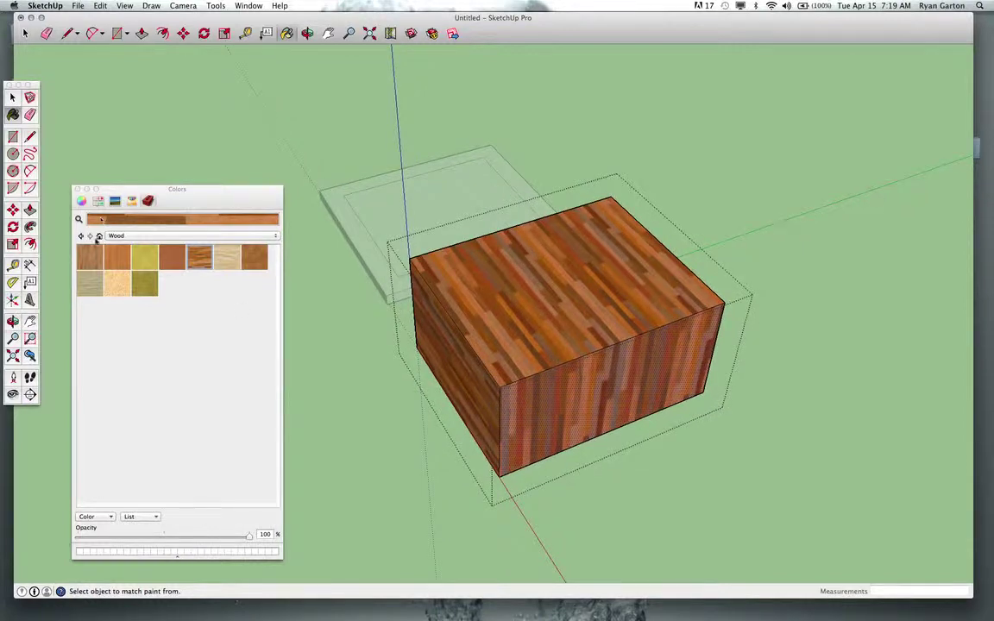
{"action": "left_click", "coordinate": [100, 236]}
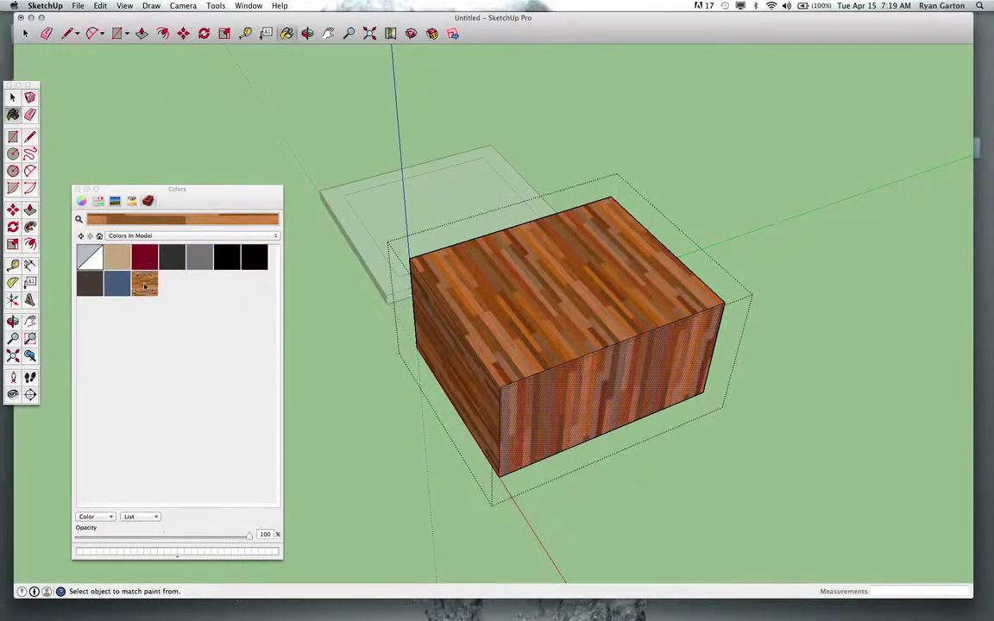
Sample the adjusted wood texture from the front face and paint it onto the top face.
{"action": "left_click", "coordinate": [550, 381]}
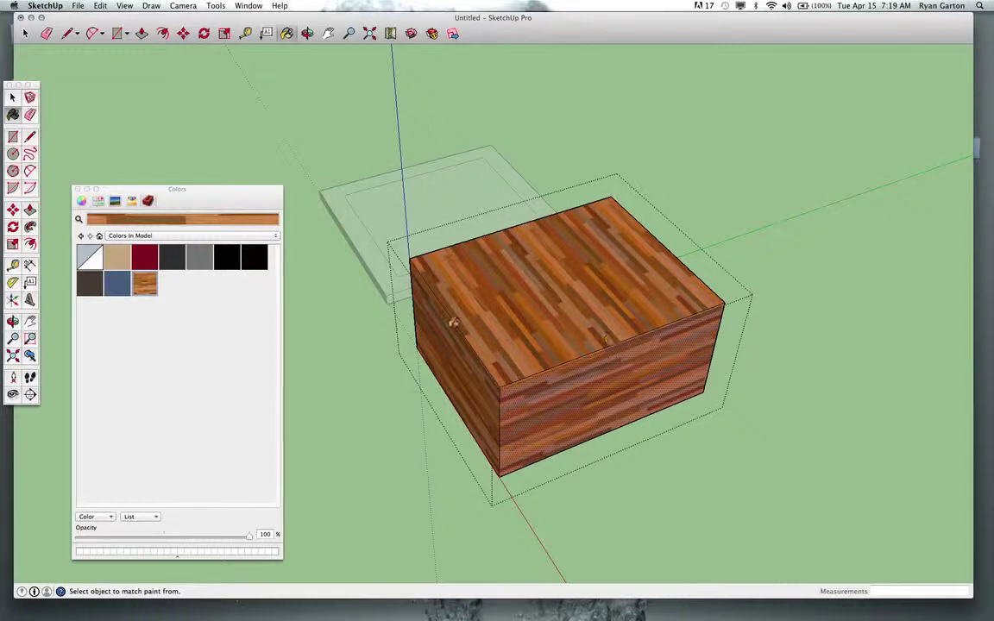
{"action": "left_click", "coordinate": [527, 332]}
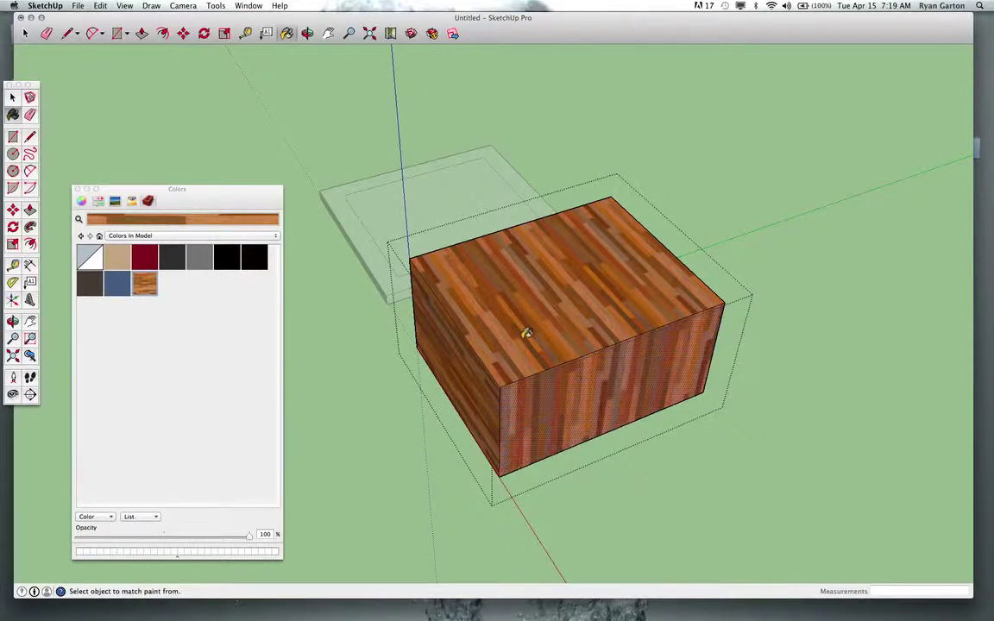
{"action": "scroll", "coordinate": [553, 376], "scroll_direction": "up", "scroll_amount": 3}
{"action": "middle_click_drag", "start_coordinate": [552, 377], "coordinate": [561, 330]}
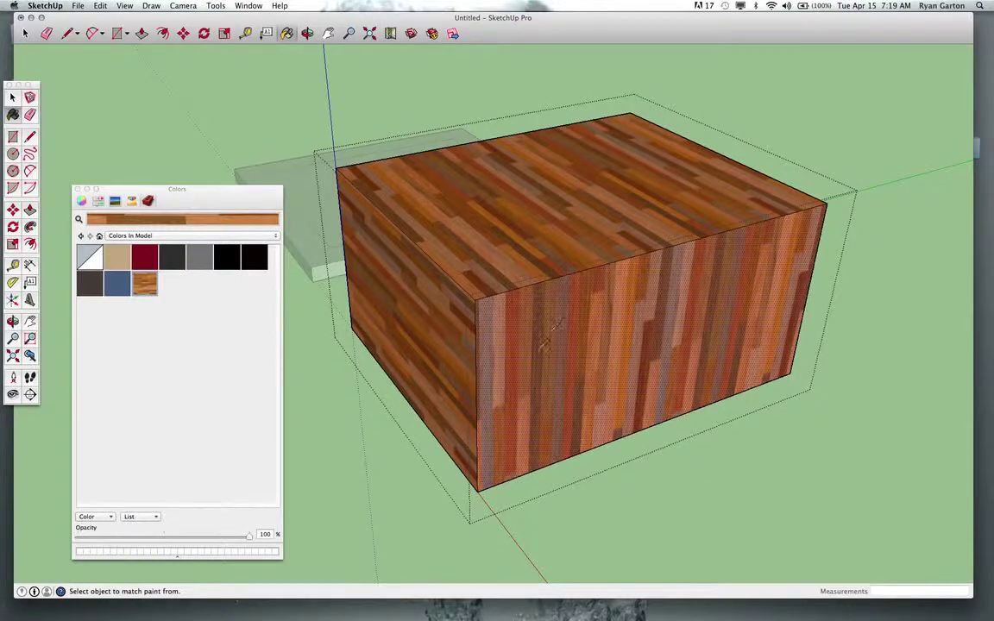
{"action": "left_click", "coordinate": [386, 312]}
{"action": "key", "text": "super"}
{"action": "left_click", "coordinate": [562, 325], "text": "super"}
{"action": "left_click", "coordinate": [586, 246]}
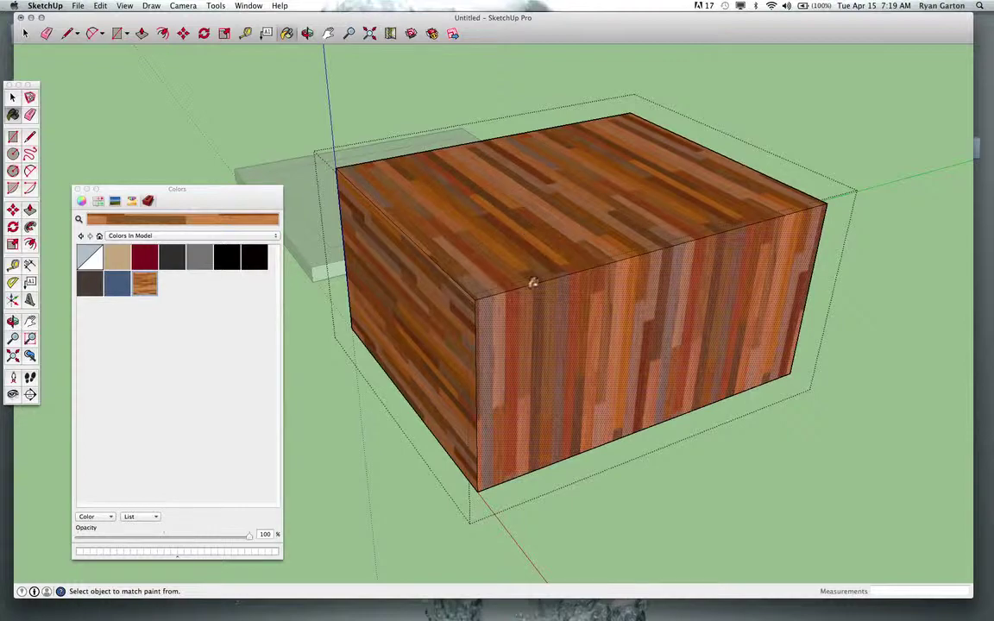
Paint the left and bottom faces with the sampled front-face texture, orbiting to reach them.
{"action": "middle_click_drag", "start_coordinate": [506, 244], "coordinate": [495, 408]}
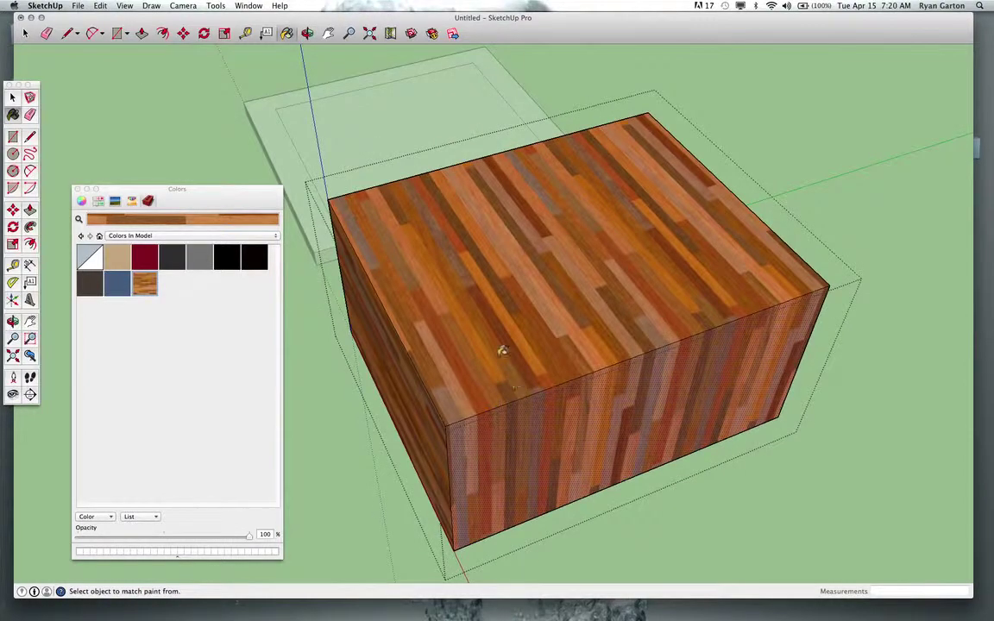
{"action": "middle_click_drag", "start_coordinate": [502, 350], "coordinate": [716, 361]}
{"action": "mouse_move", "coordinate": [499, 271]}
{"action": "middle_mouse_down"}
{"action": "mouse_move", "coordinate": [729, 210]}
{"action": "mouse_move", "coordinate": [633, 220]}
{"action": "middle_mouse_up"}
{"action": "left_click", "coordinate": [519, 235]}
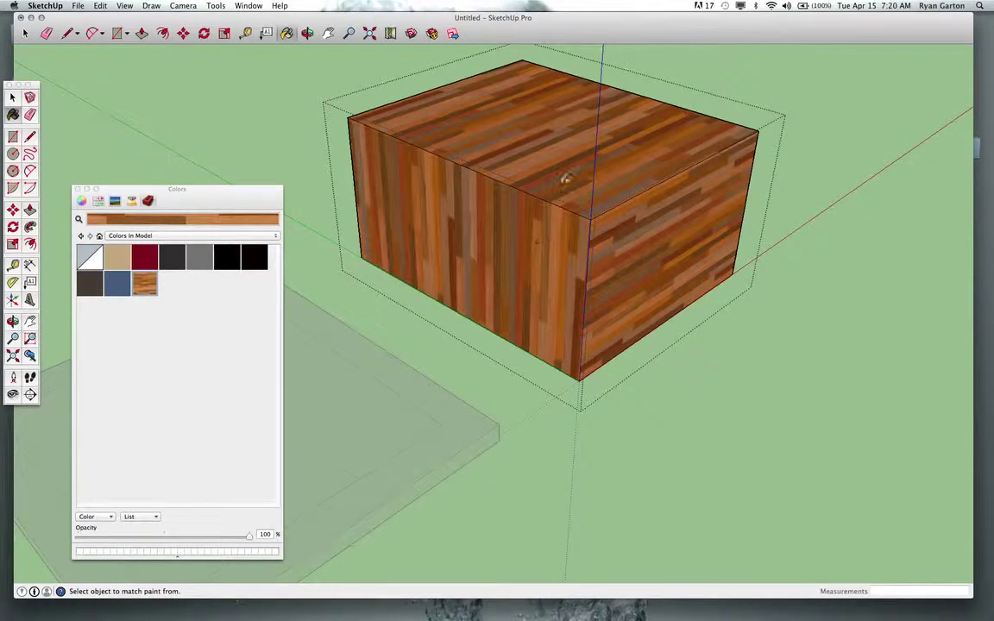
{"action": "mouse_move", "coordinate": [517, 302]}
{"action": "middle_mouse_down"}
{"action": "mouse_move", "coordinate": [504, 300]}
{"action": "mouse_move", "coordinate": [519, 310]}
{"action": "middle_mouse_up"}
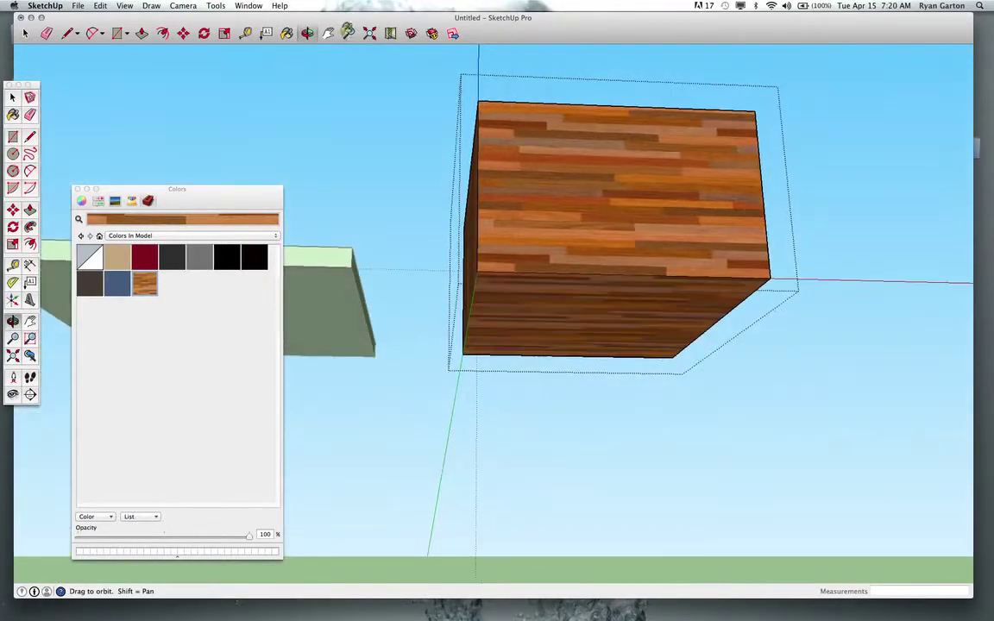
{"action": "left_click", "coordinate": [581, 323]}
{"action": "mouse_move", "coordinate": [581, 322]}
{"action": "middle_mouse_down"}
{"action": "mouse_move", "coordinate": [377, 277]}
{"action": "mouse_move", "coordinate": [420, 281]}
{"action": "middle_mouse_up"}
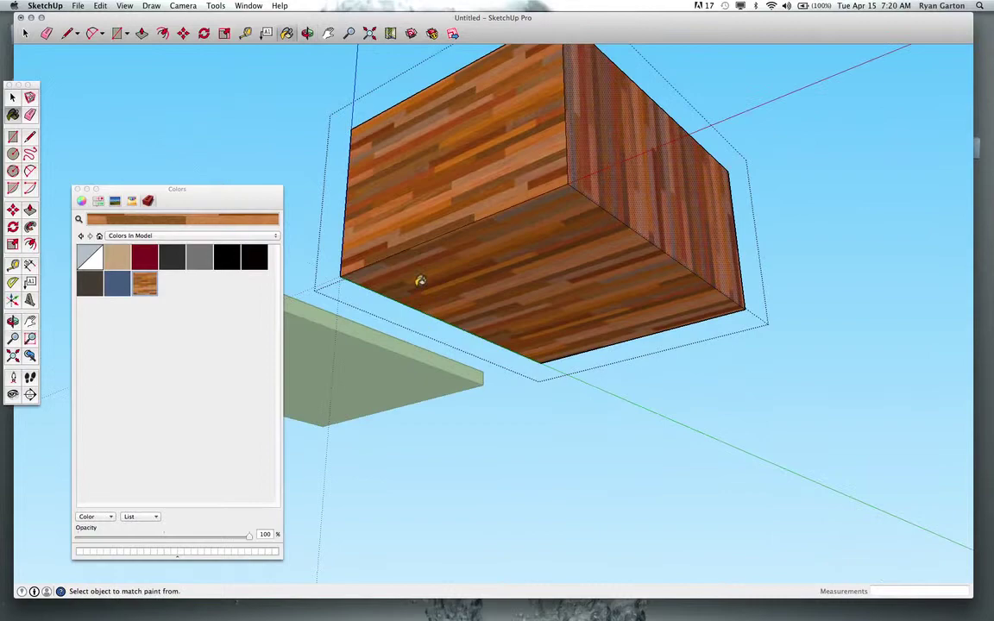
{"action": "middle_click_drag", "start_coordinate": [558, 251], "coordinate": [501, 468]}
{"action": "middle_click_drag", "start_coordinate": [512, 301], "coordinate": [517, 344]}
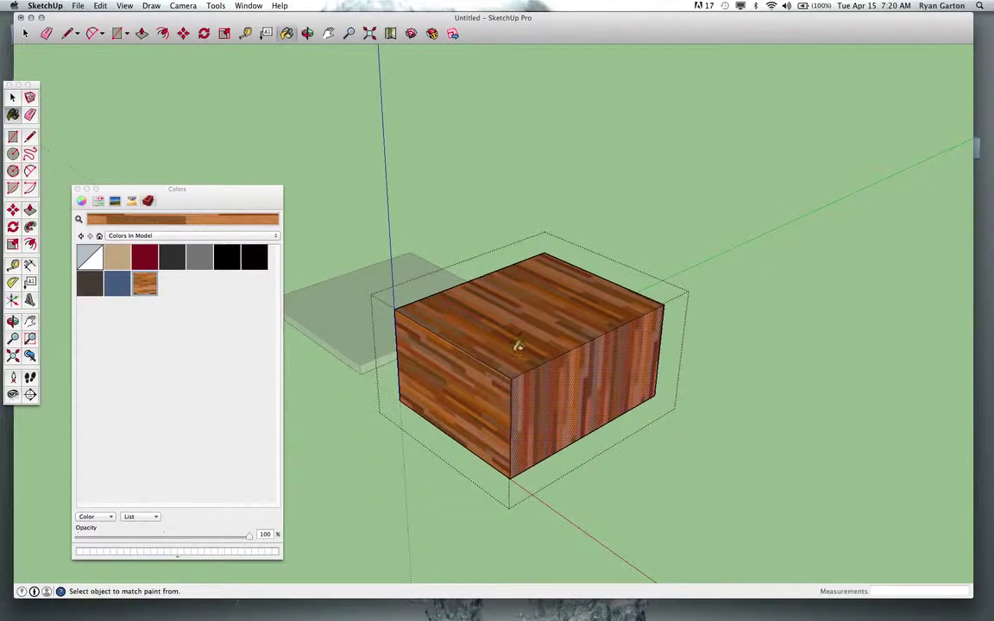
Delete the wooden box, leaving only the white slab.
{"action": "key", "text": "space"}
{"action": "left_click", "coordinate": [479, 200]}
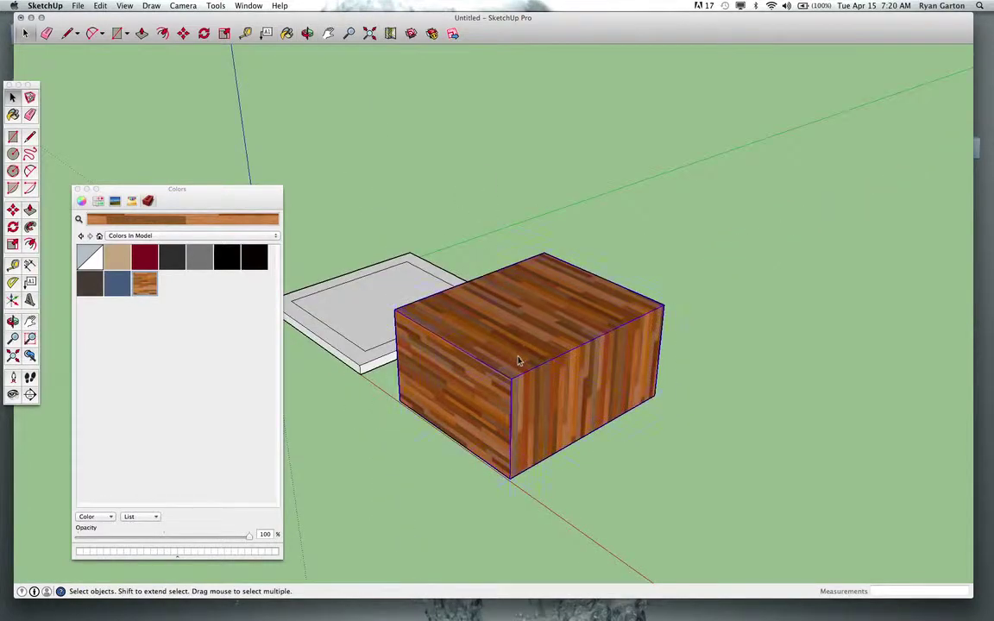
{"action": "key", "text": "Delete"}
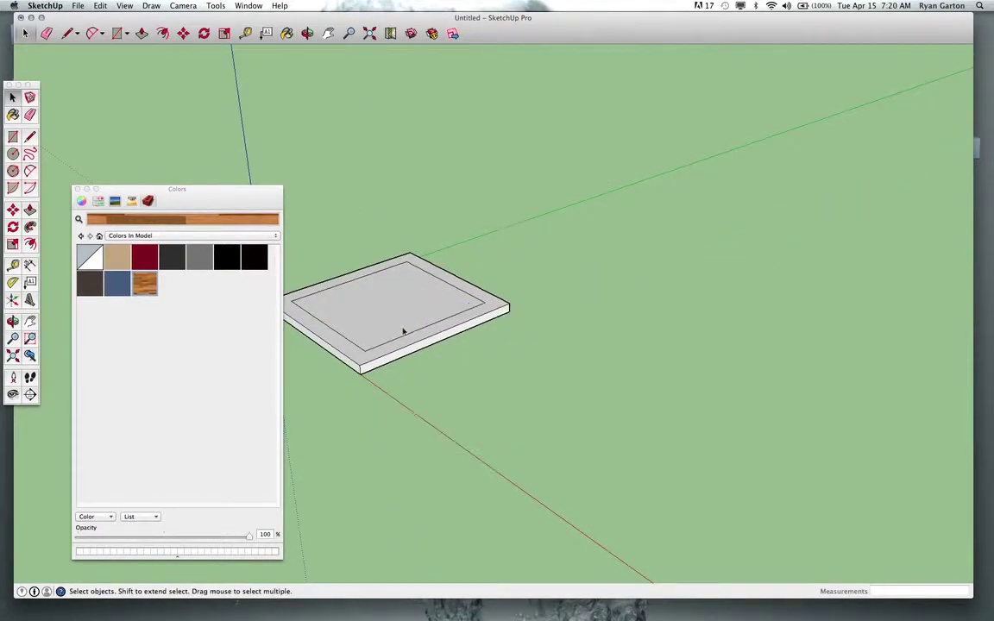
{"action": "middle_click_drag", "start_coordinate": [401, 330], "coordinate": [316, 342]}
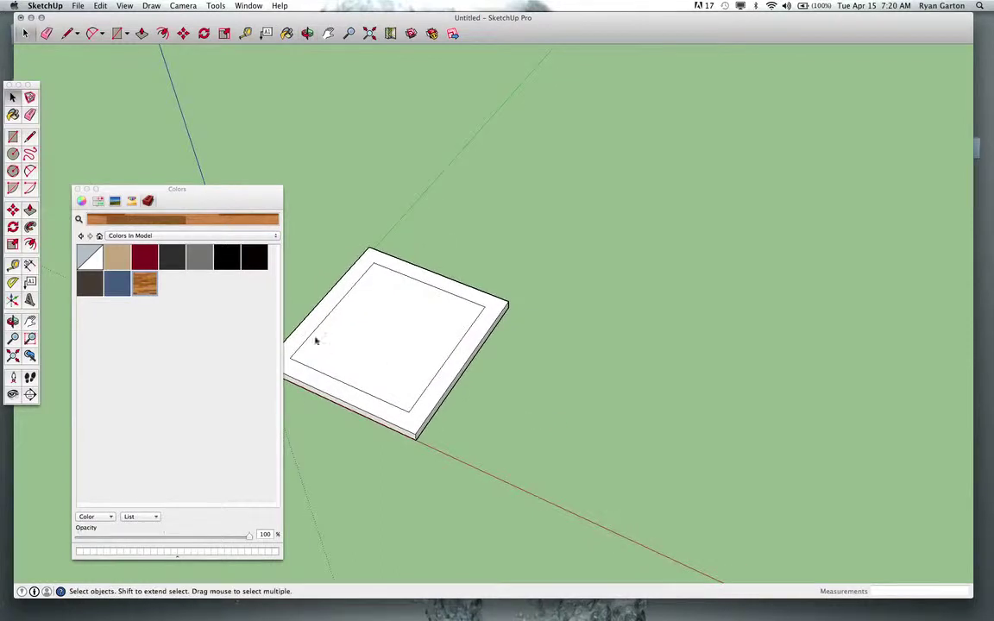
Switch to the Tile library, select the slab, and pick the black-and-white checker tile.
{"action": "left_click", "coordinate": [236, 240]}
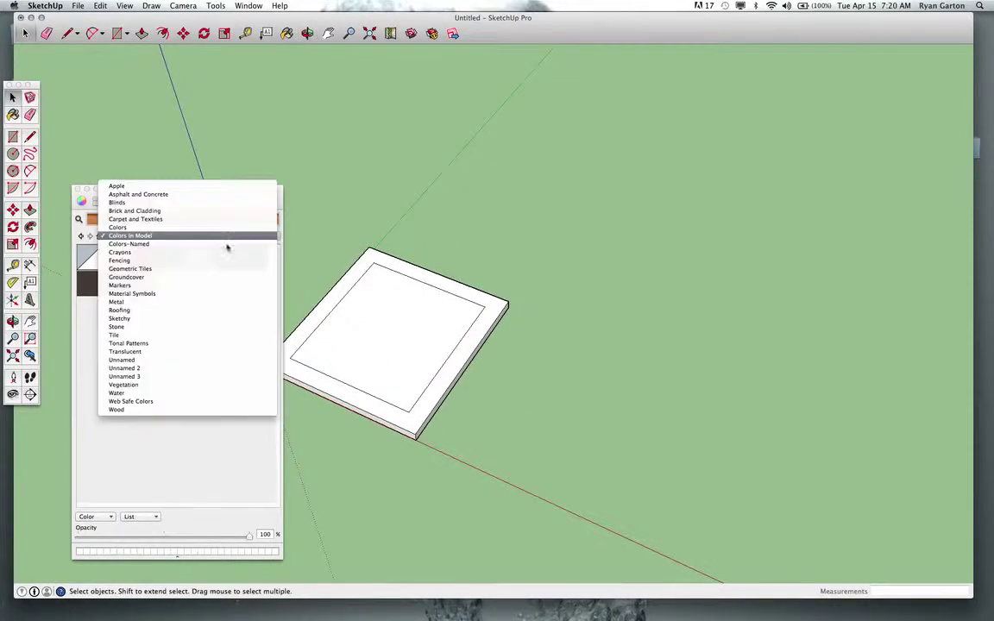
{"action": "left_click", "coordinate": [118, 335]}
{"action": "middle_click_drag", "start_coordinate": [388, 350], "coordinate": [366, 374]}
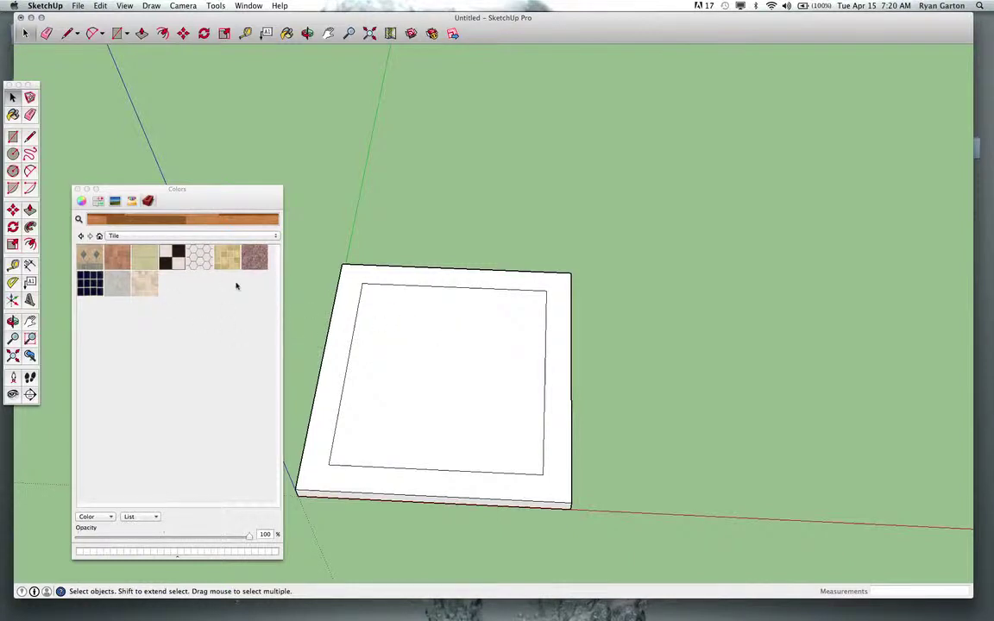
{"action": "left_click", "coordinate": [514, 363]}
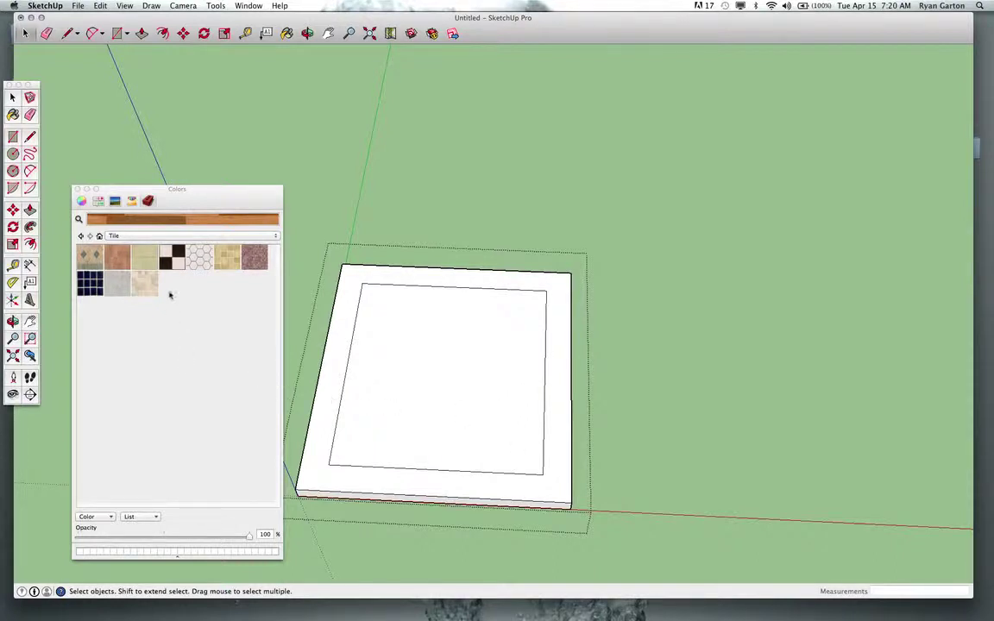
{"action": "left_click", "coordinate": [172, 258]}
Paint the inner square with black-and-white checker tile and the border with tan diamond tile.
{"action": "left_click", "coordinate": [368, 346]}
{"action": "scroll", "coordinate": [423, 384], "scroll_direction": "up", "scroll_amount": 3}
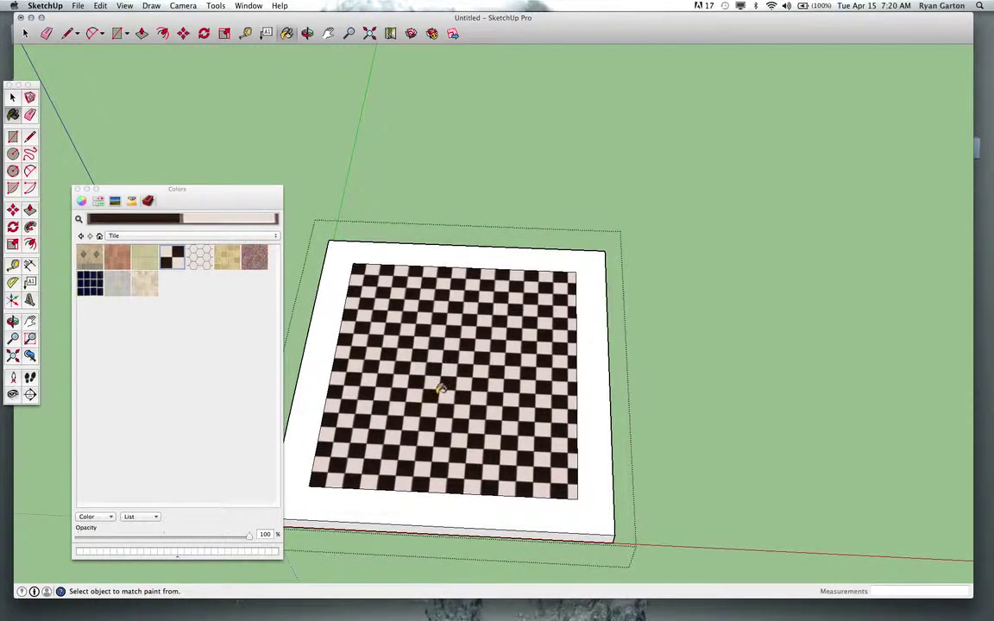
{"action": "left_click", "coordinate": [78, 218]}
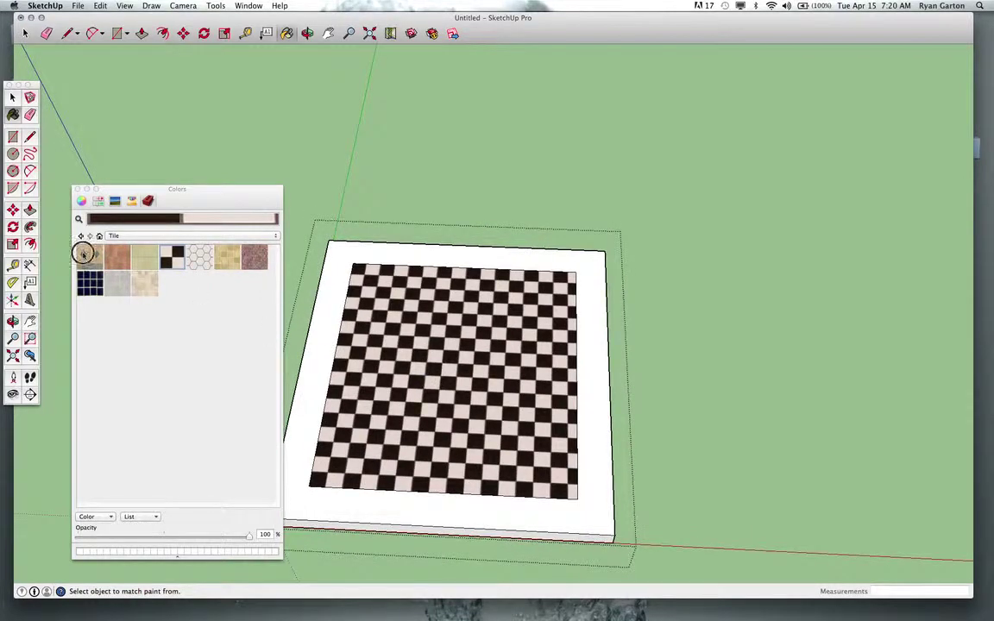
{"action": "left_click", "coordinate": [368, 506]}
{"action": "scroll", "coordinate": [478, 452], "scroll_direction": "up", "scroll_amount": 1}
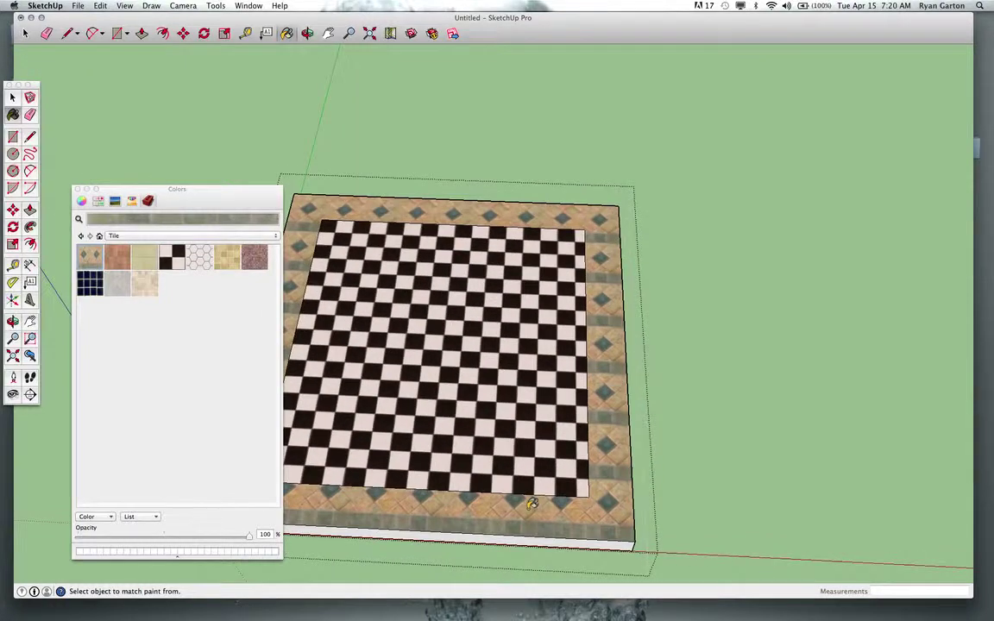
{"action": "scroll", "coordinate": [518, 475], "scroll_direction": "down", "scroll_amount": 1}
{"action": "scroll", "coordinate": [492, 444], "scroll_direction": "down", "scroll_amount": 2}
{"action": "scroll", "coordinate": [409, 443], "scroll_direction": "up", "scroll_amount": 2}
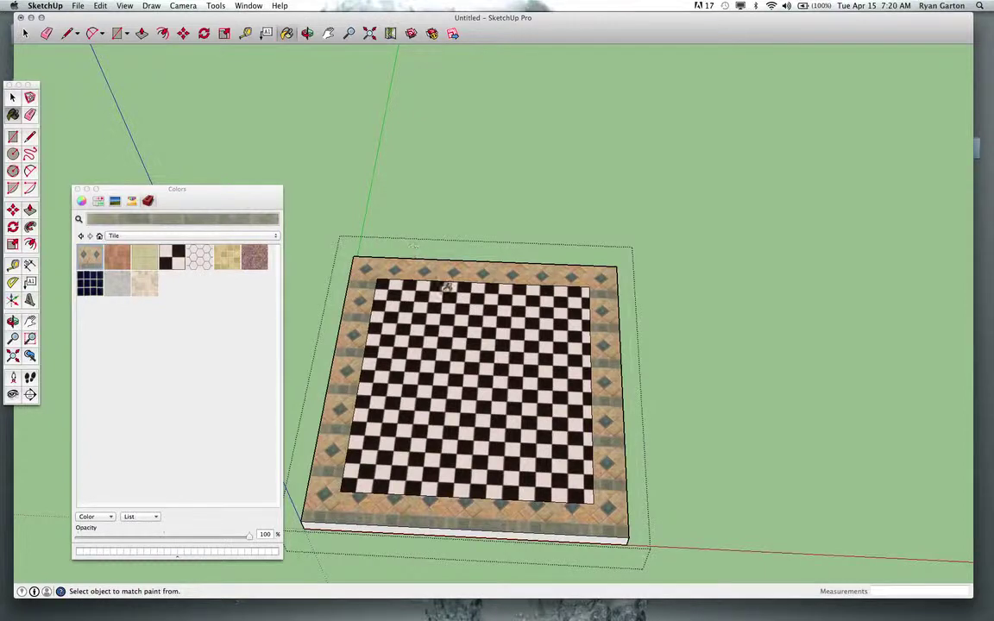
{"action": "scroll", "coordinate": [464, 448], "scroll_direction": "up", "scroll_amount": 1}
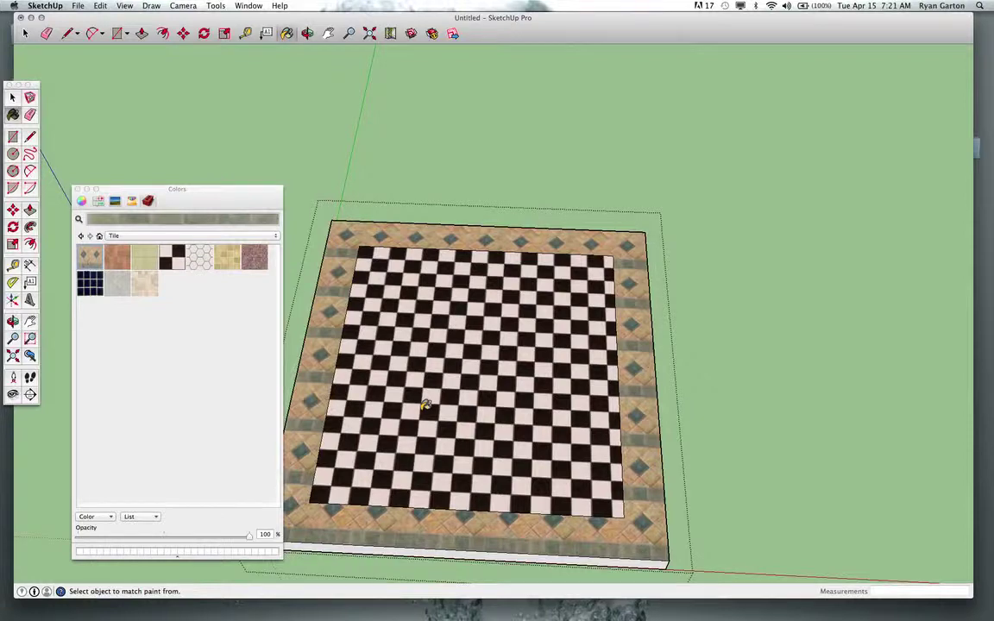
{"action": "scroll", "coordinate": [479, 388], "scroll_direction": "down", "scroll_amount": 2}
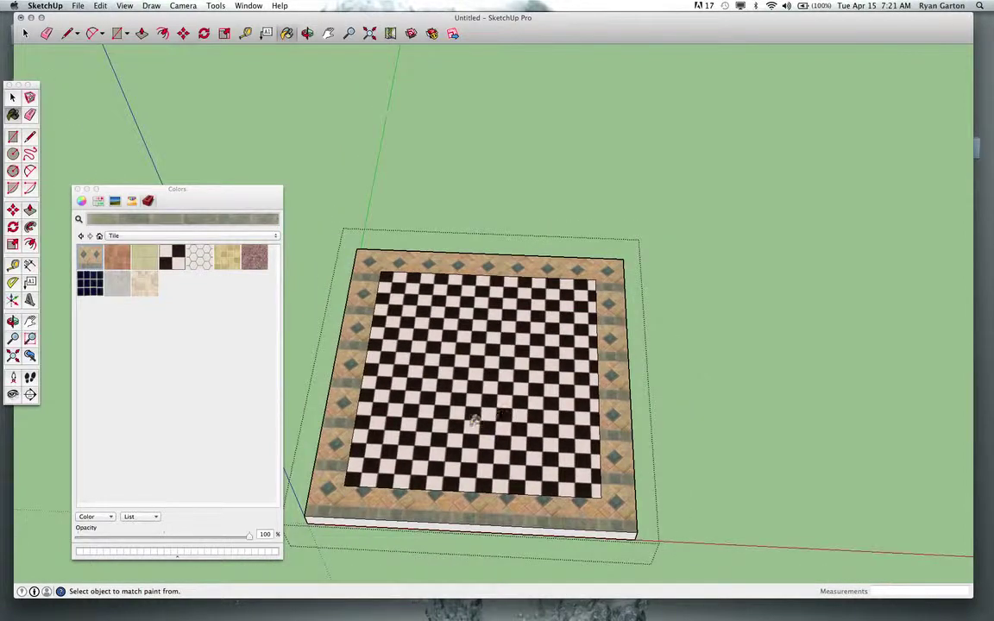
Rotate the checkerboard texture 45° into a diamond layout and enlarge its tiles.
{"action": "right_click", "coordinate": [437, 385]}
{"action": "mouse_move", "coordinate": [491, 506]}
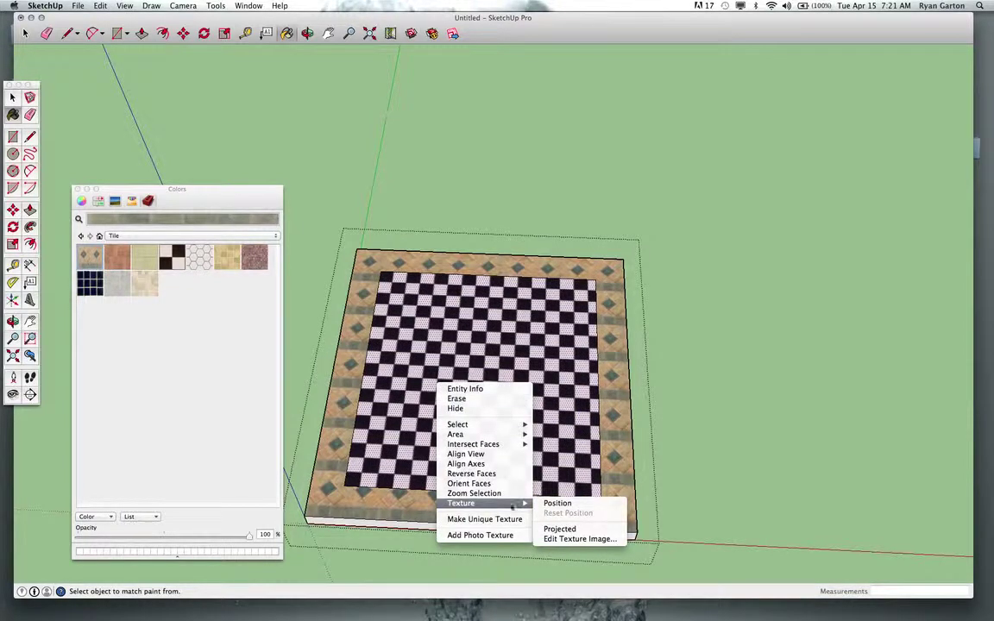
{"action": "left_click", "coordinate": [558, 503]}
{"action": "scroll", "coordinate": [468, 419], "scroll_direction": "up", "scroll_amount": 5}
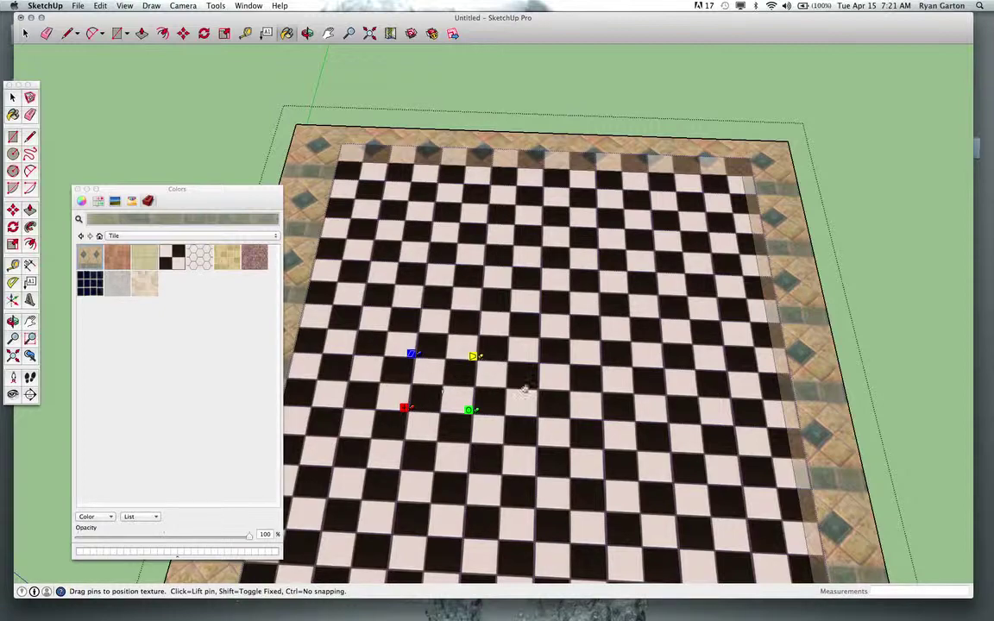
{"action": "scroll", "coordinate": [494, 392], "scroll_direction": "up", "scroll_amount": 2}
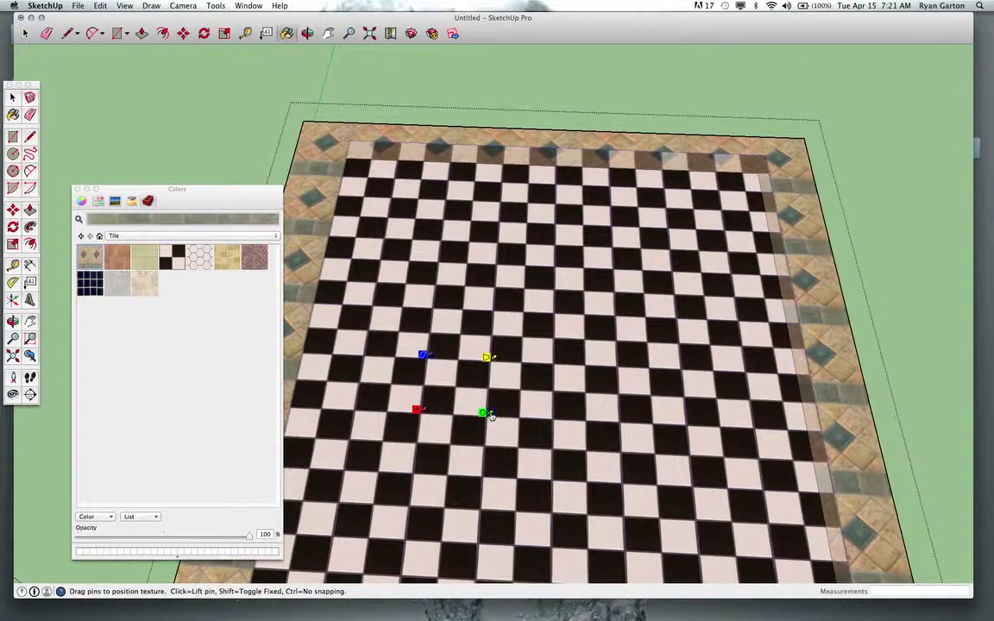
{"action": "left_click_drag", "start_coordinate": [488, 414], "coordinate": [460, 456]}
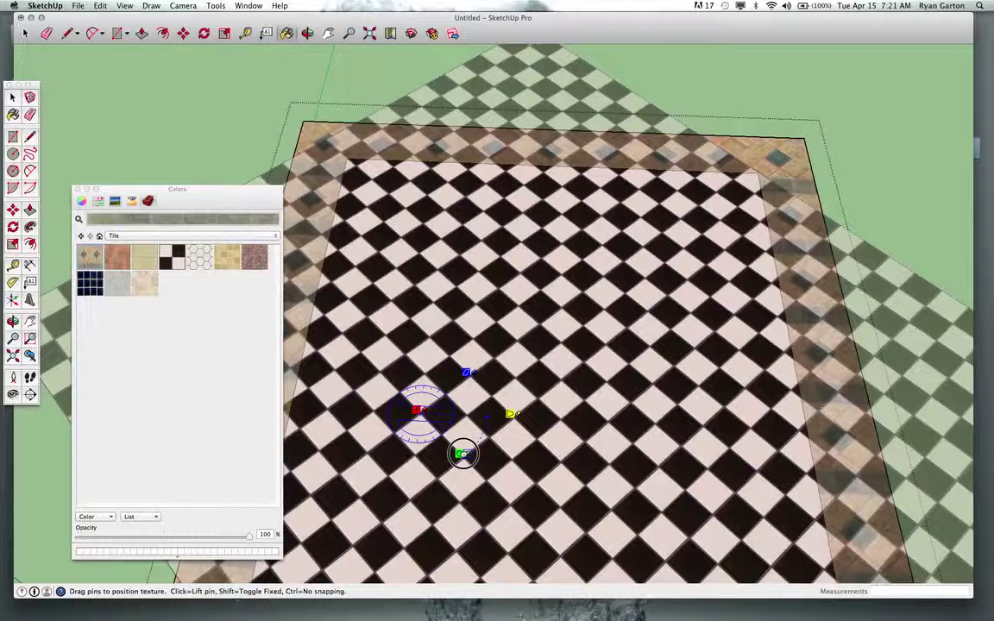
{"action": "scroll", "coordinate": [513, 441], "scroll_direction": "down", "scroll_amount": 5}
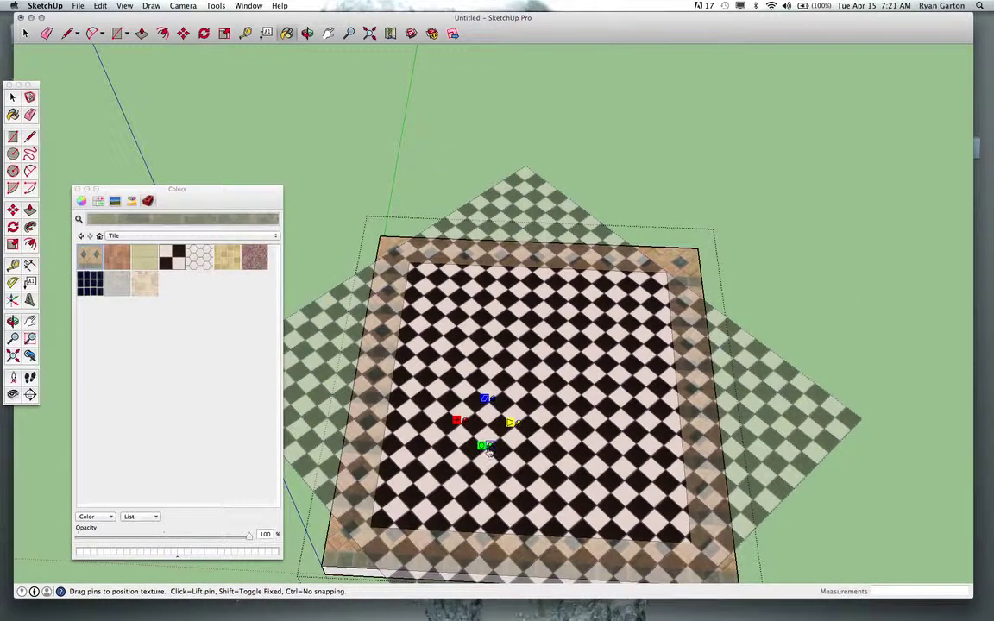
{"action": "left_click_drag", "start_coordinate": [487, 450], "coordinate": [543, 452]}
{"action": "right_click", "coordinate": [583, 422]}
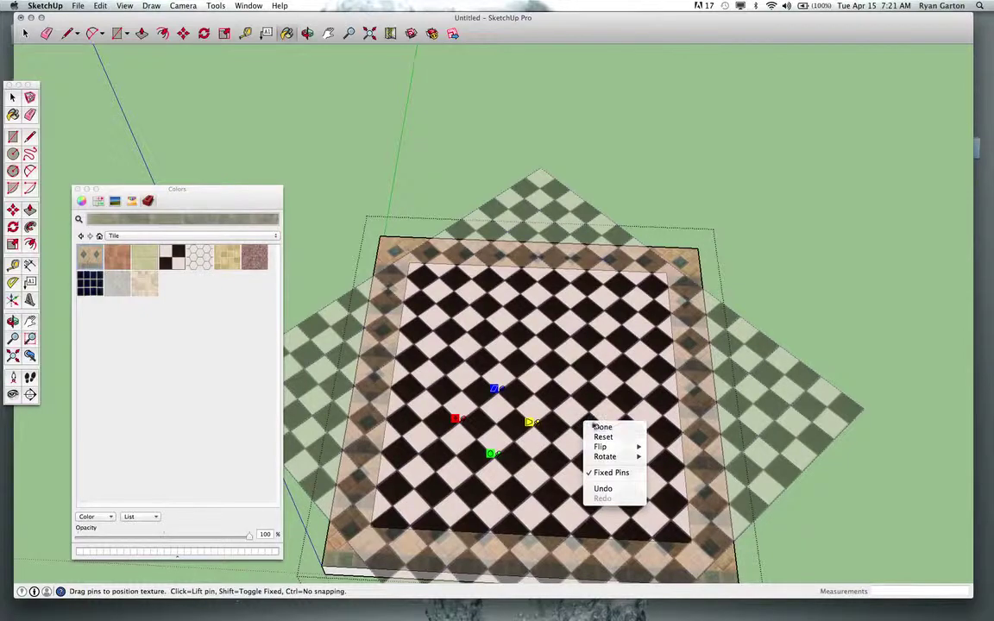
{"action": "left_click", "coordinate": [601, 427]}
{"action": "middle_click_drag", "start_coordinate": [570, 428], "coordinate": [623, 434]}
Draw diagonal lines from the border's lower-left and lower-right inner corners to the outer corners.
{"action": "key", "text": "super"}
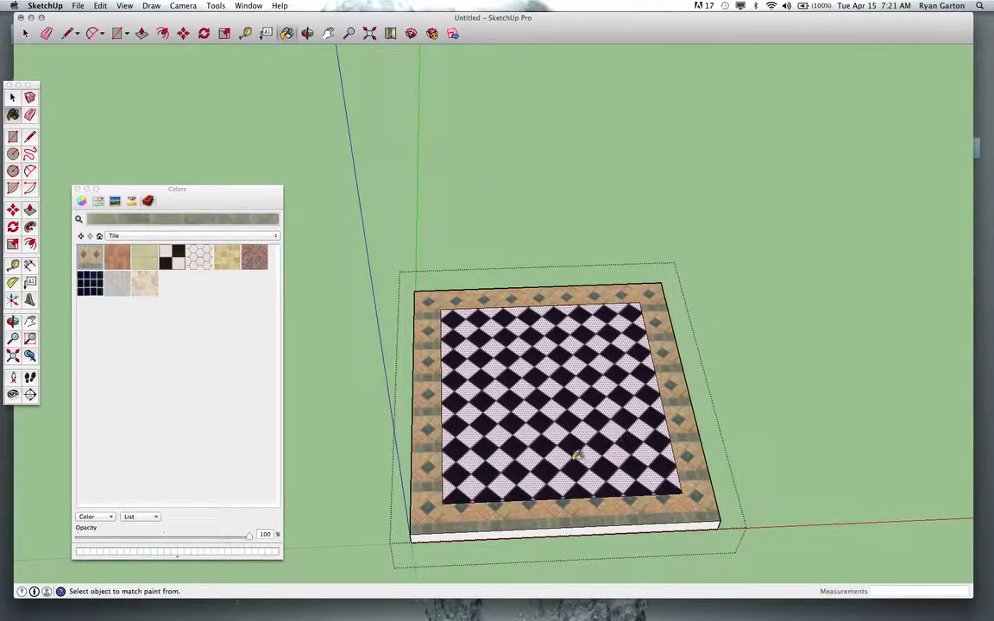
{"action": "scroll", "coordinate": [450, 388], "scroll_direction": "up", "scroll_amount": 3}
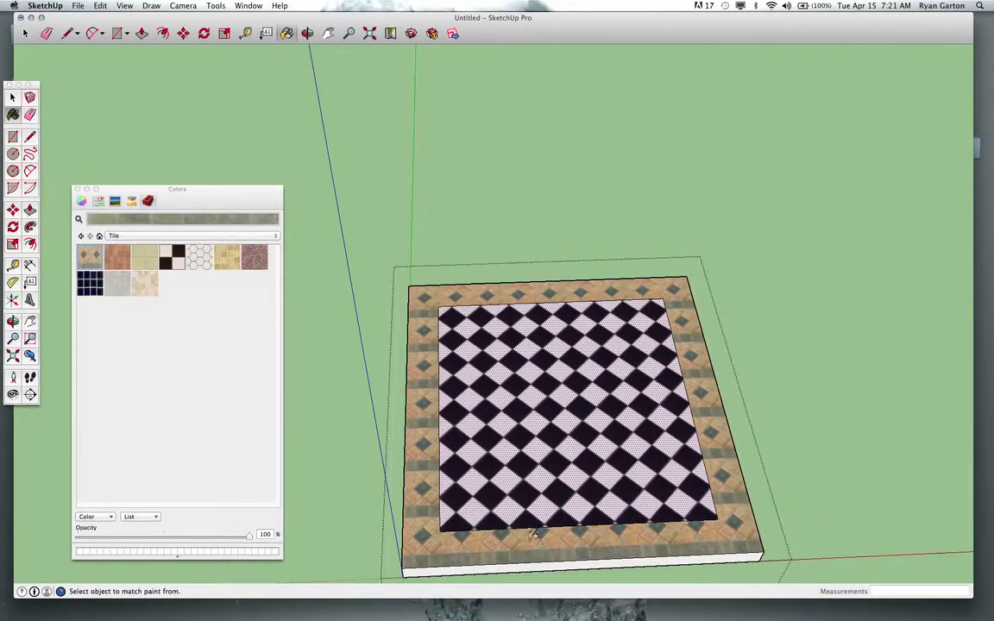
{"action": "scroll", "coordinate": [573, 539], "scroll_direction": "up", "scroll_amount": 2}
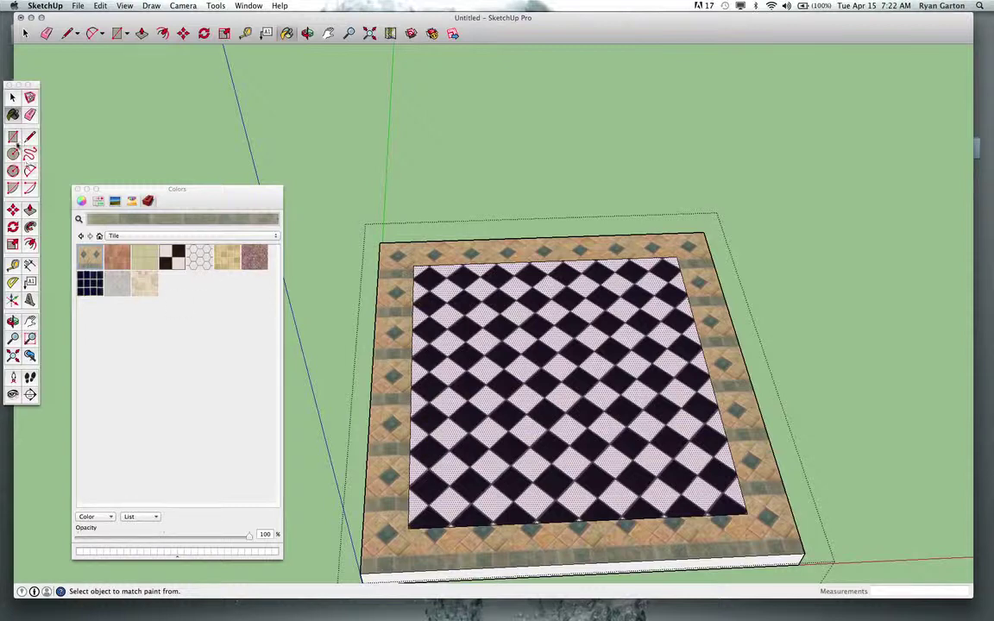
{"action": "left_click", "coordinate": [12, 97]}
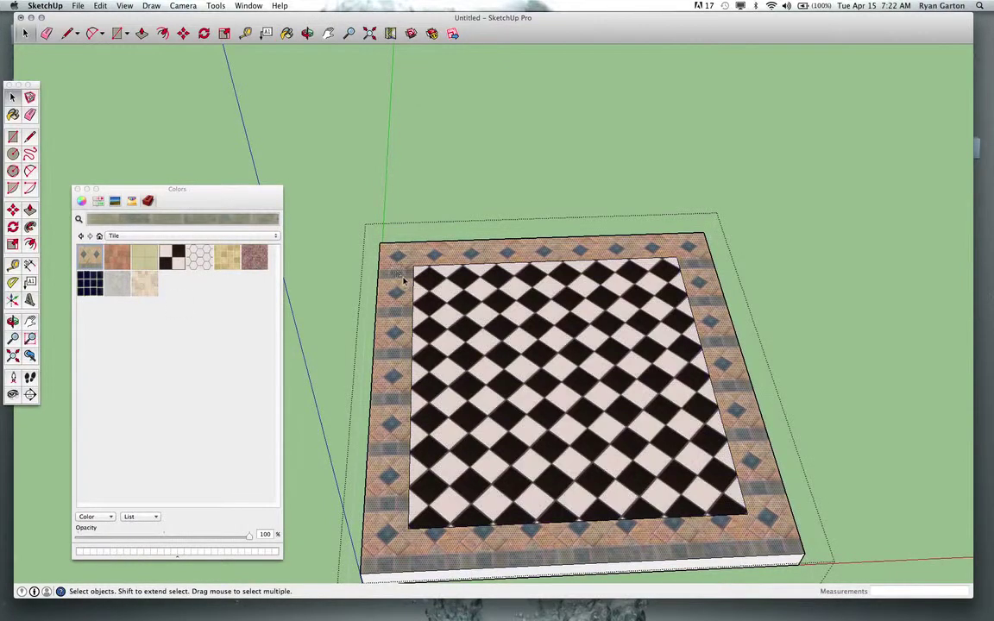
{"action": "scroll", "coordinate": [371, 258], "scroll_direction": "down", "scroll_amount": 2}
{"action": "scroll", "coordinate": [405, 470], "scroll_direction": "up", "scroll_amount": 2}
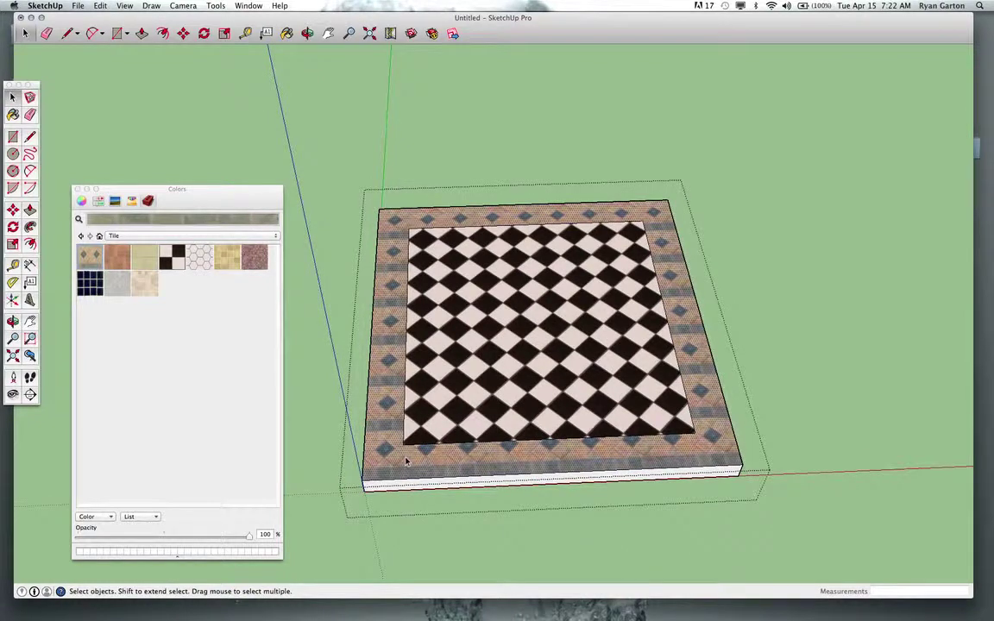
{"action": "key", "text": "l"}
{"action": "left_click", "coordinate": [402, 446]}
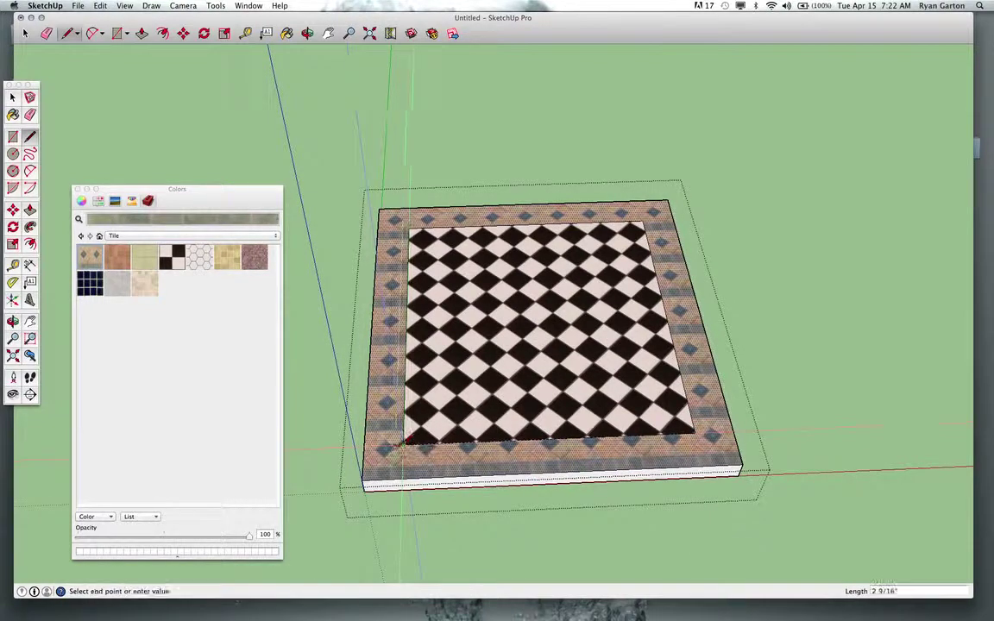
{"action": "left_click", "coordinate": [363, 477]}
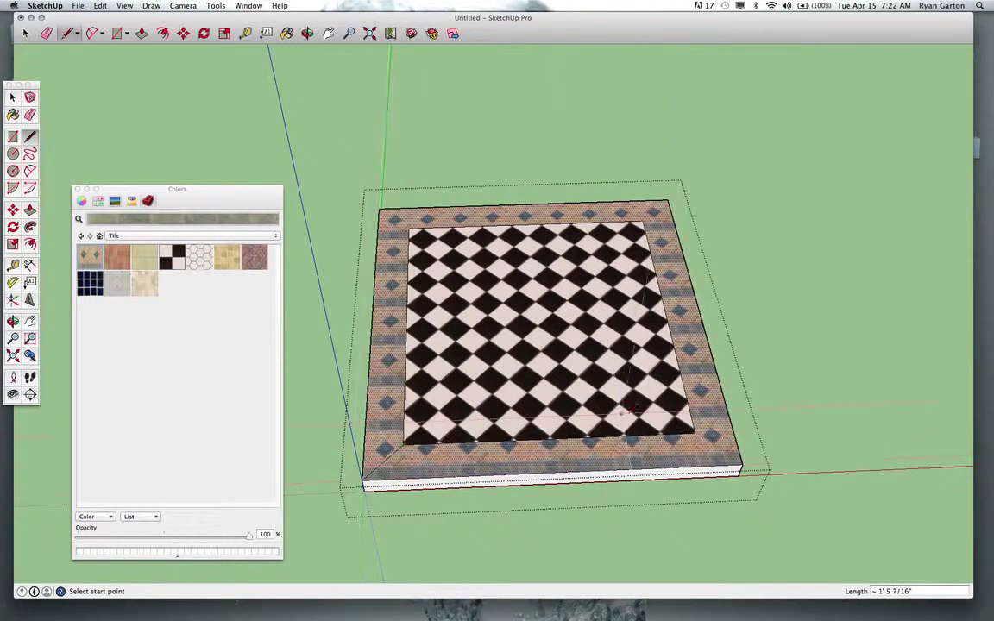
{"action": "left_click", "coordinate": [694, 431]}
{"action": "left_click", "coordinate": [739, 466]}
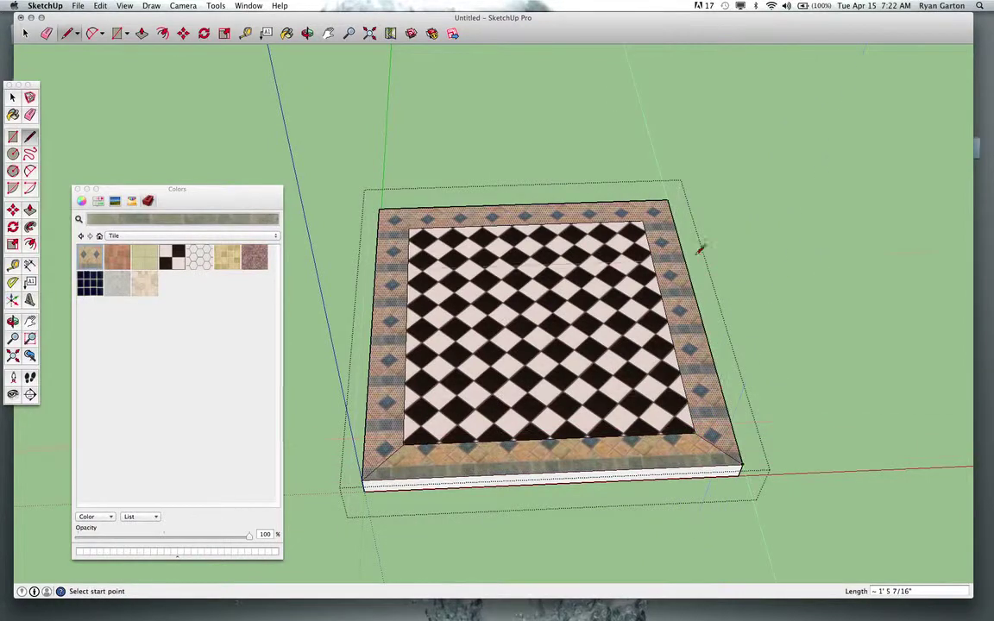
Draw the upper-right and upper-left diagonals from the inner corners to the outer corners.
{"action": "left_click", "coordinate": [643, 221]}
{"action": "left_click", "coordinate": [667, 202]}
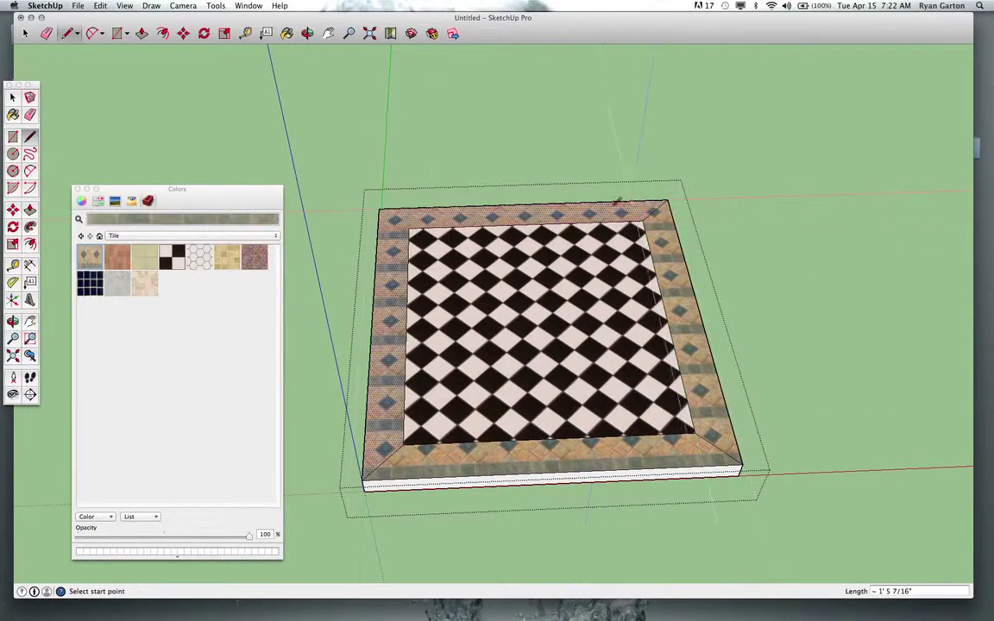
{"action": "left_click", "coordinate": [408, 225]}
{"action": "left_click", "coordinate": [379, 210]}
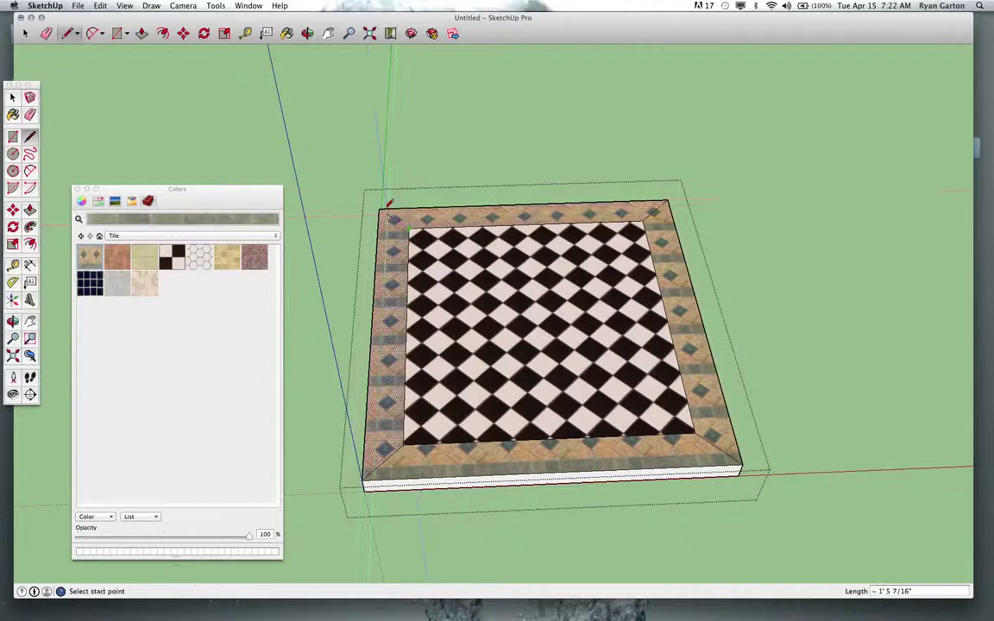
{"action": "scroll", "coordinate": [473, 417], "scroll_direction": "up", "scroll_amount": 2}
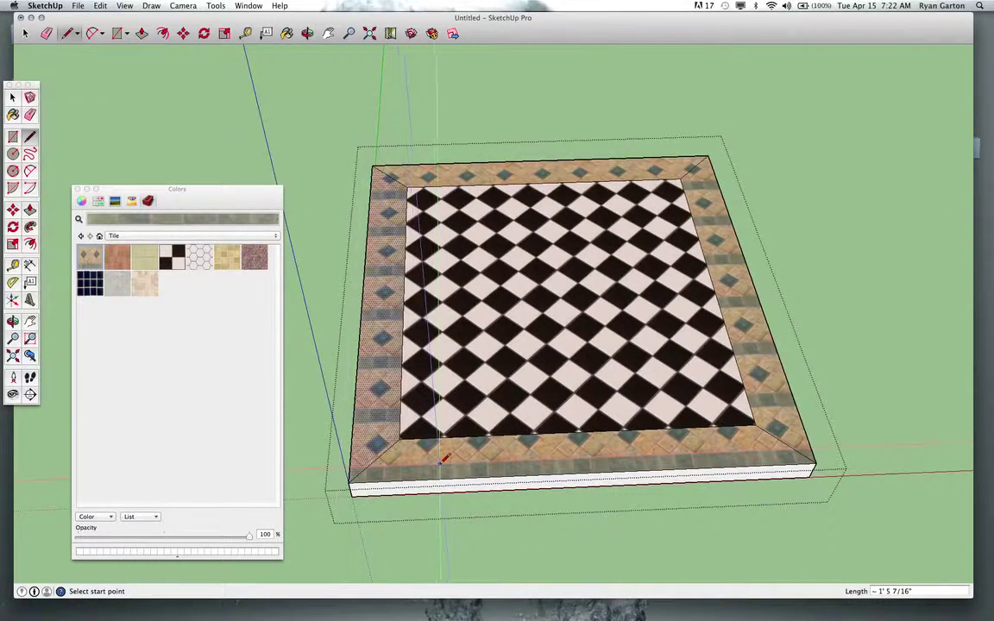
{"action": "key", "text": "space"}
Scale down and rotate the front border's mosaic so a row of small diamonds runs along it.
{"action": "right_click", "coordinate": [460, 459]}
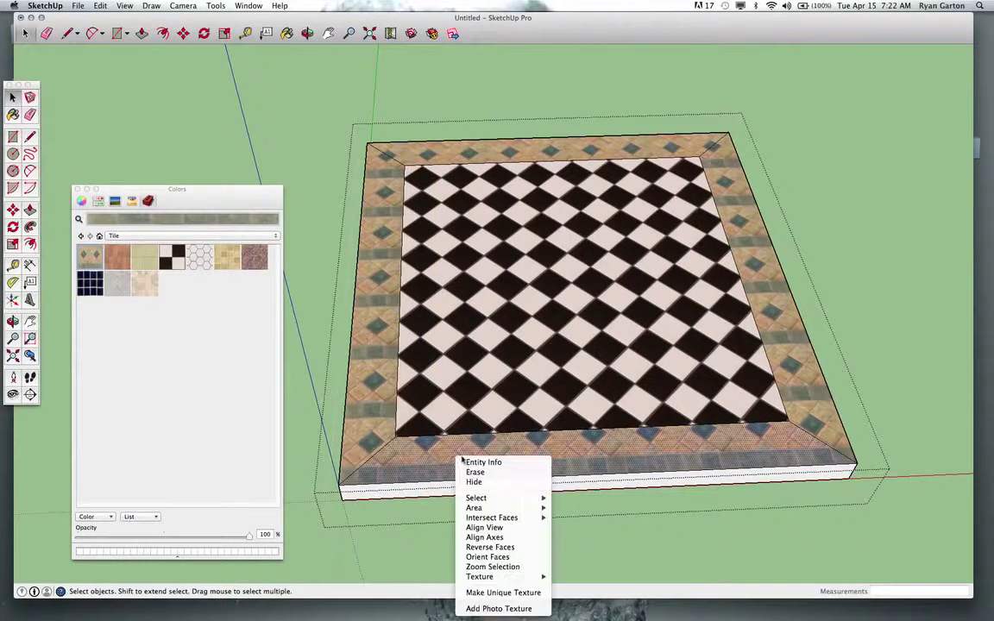
{"action": "left_click", "coordinate": [576, 575]}
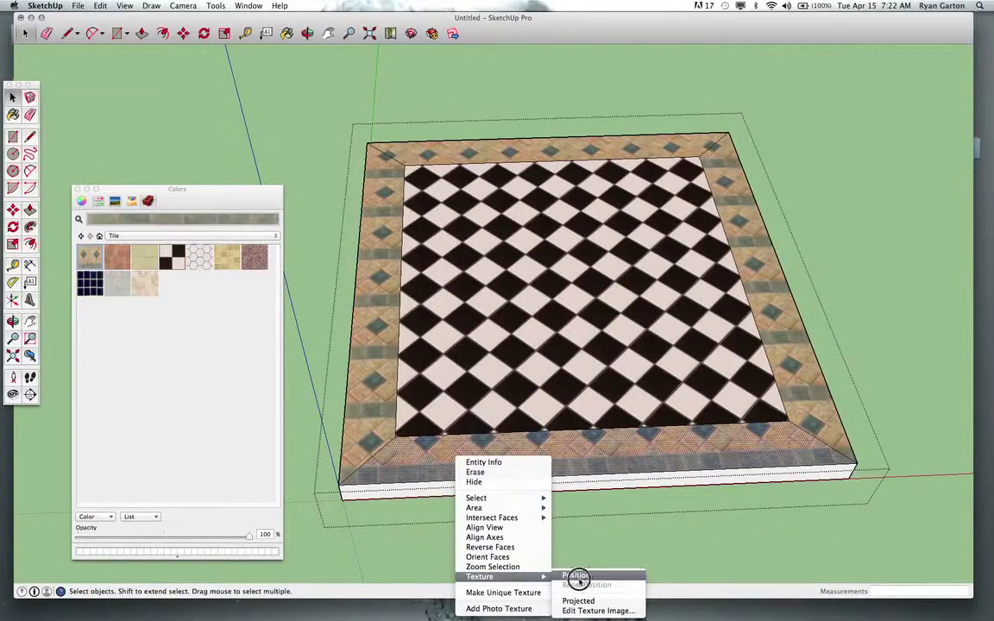
{"action": "scroll", "coordinate": [504, 484], "scroll_direction": "up", "scroll_amount": 5}
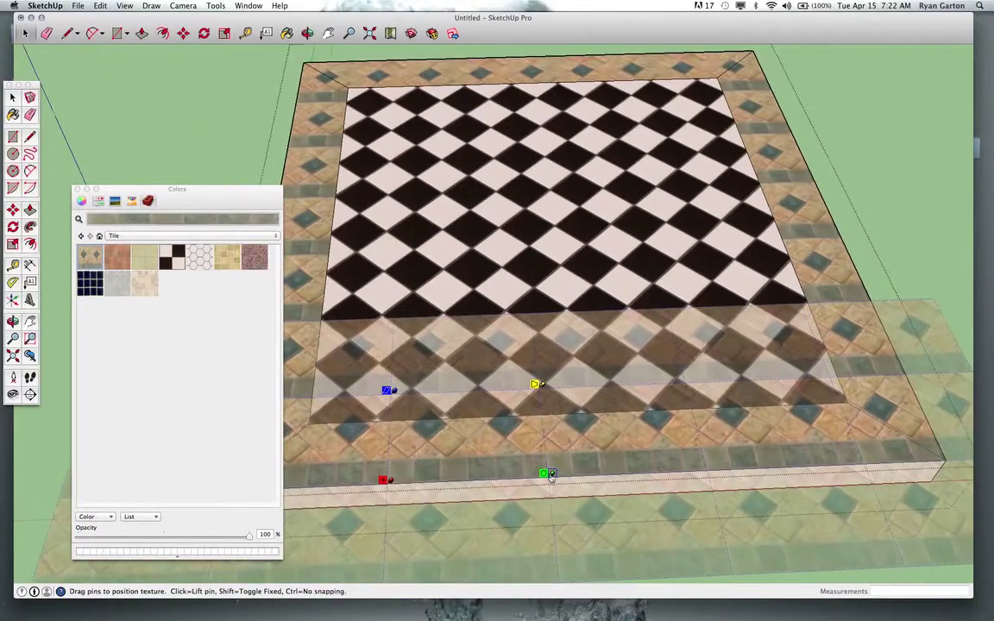
{"action": "left_click_drag", "start_coordinate": [549, 475], "coordinate": [494, 475]}
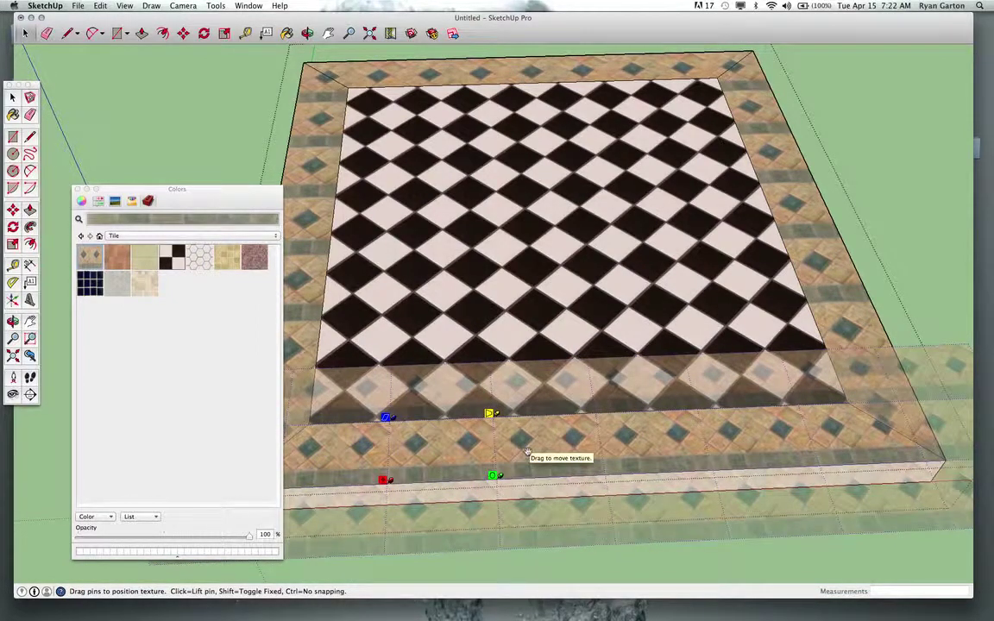
{"action": "right_click", "coordinate": [527, 454]}
{"action": "left_click", "coordinate": [548, 455]}
{"action": "scroll", "coordinate": [541, 460], "scroll_direction": "down", "scroll_amount": 5}
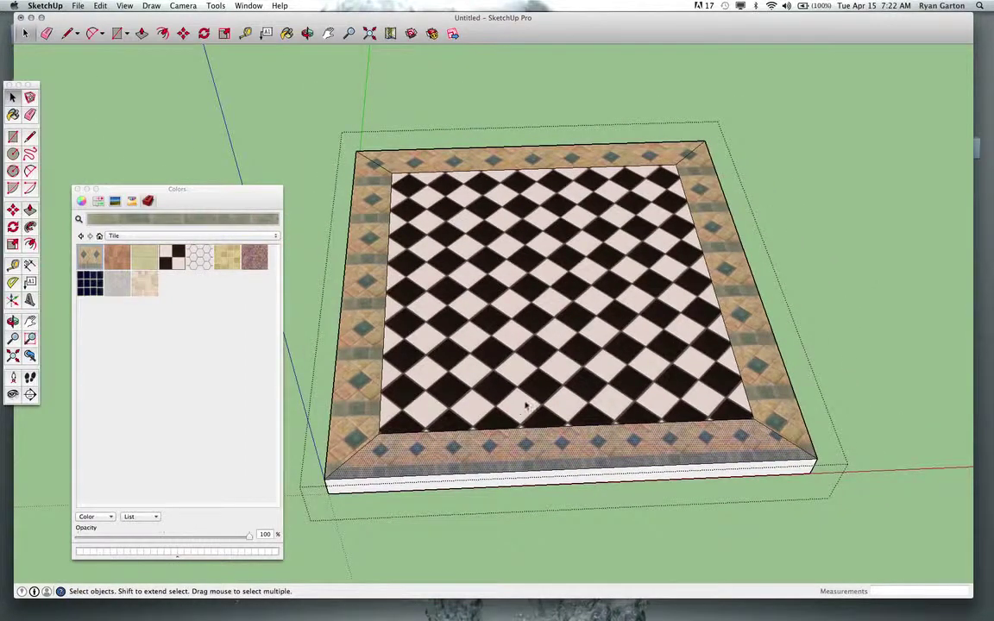
Paint the right and top borders with the front border's small-diamond tile.
{"action": "key", "text": "b"}
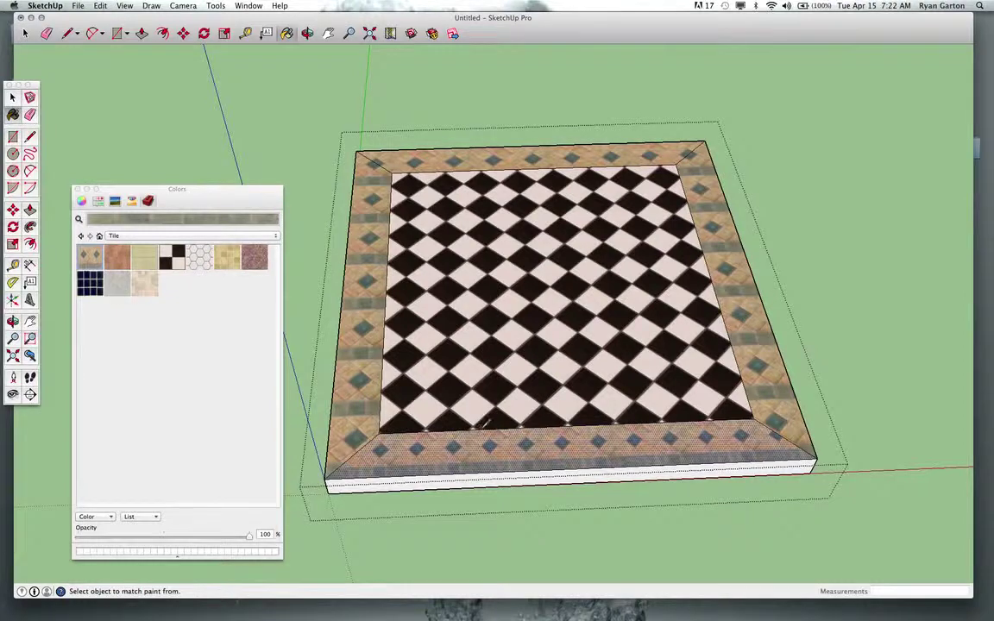
{"action": "left_click", "coordinate": [712, 211]}
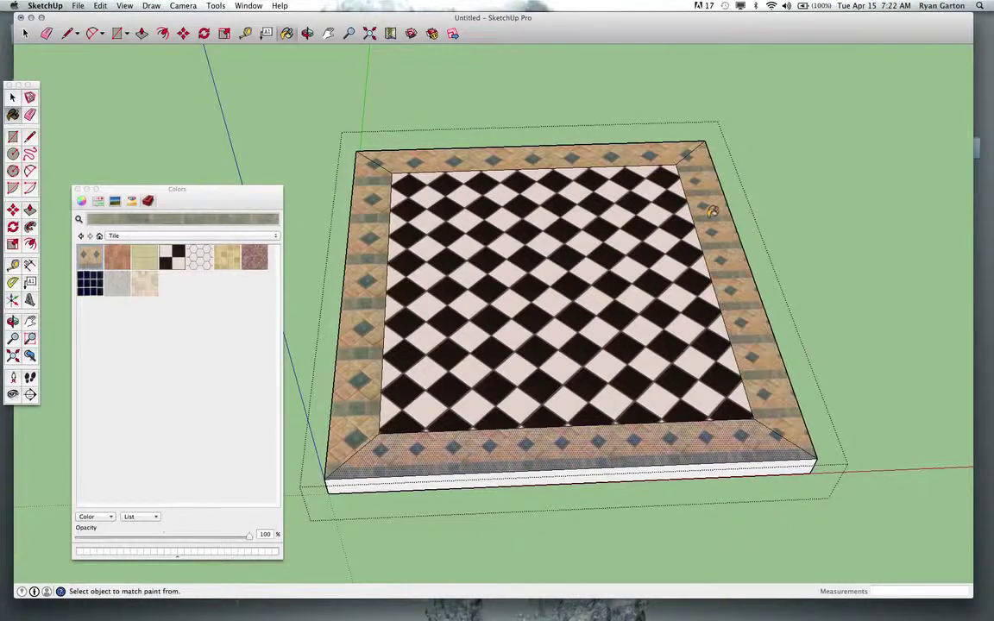
{"action": "left_click", "coordinate": [628, 153]}
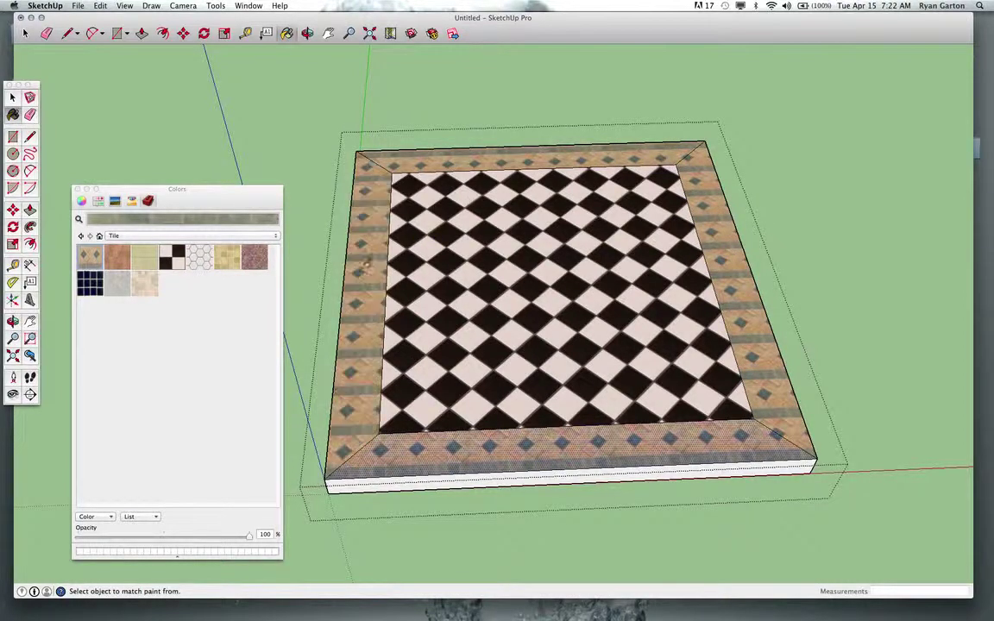
{"action": "scroll", "coordinate": [468, 288], "scroll_direction": "down", "scroll_amount": 2}
{"action": "middle_click_drag", "start_coordinate": [467, 288], "coordinate": [481, 457]}
{"action": "right_click", "coordinate": [482, 457]}
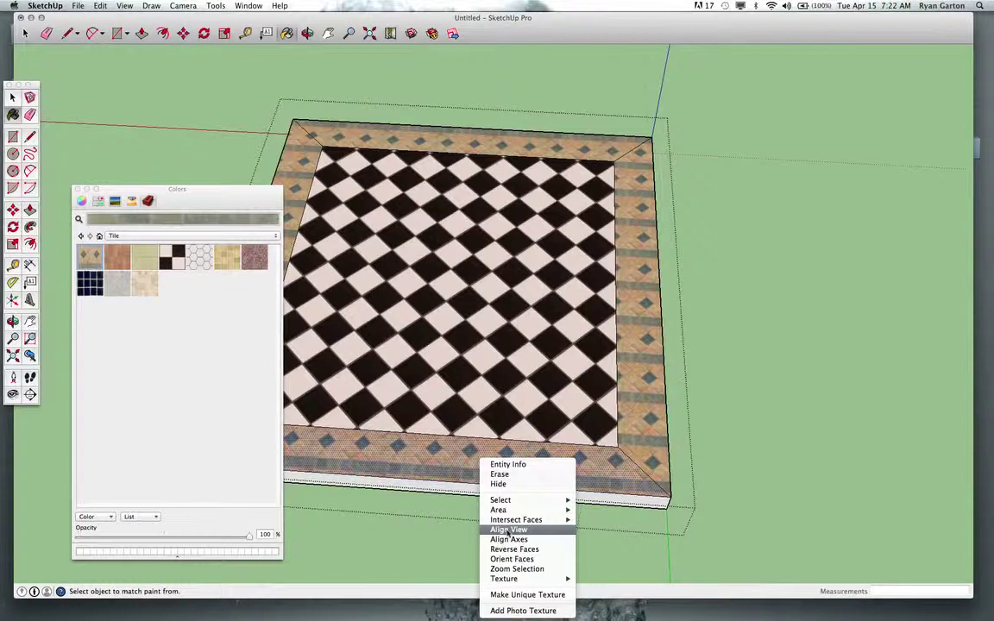
Shift the near border's diamond texture down and left so its diamonds line up along it.
{"action": "mouse_move", "coordinate": [515, 579]}
{"action": "left_click", "coordinate": [597, 575]}
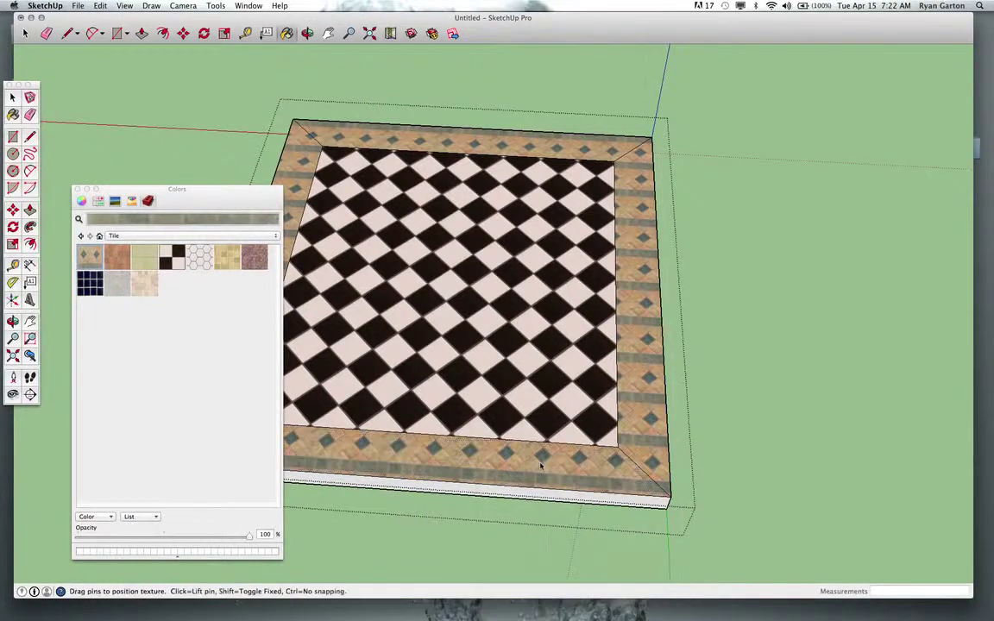
{"action": "scroll", "coordinate": [539, 463], "scroll_direction": "up", "scroll_amount": 5}
{"action": "left_click_drag", "start_coordinate": [535, 463], "coordinate": [482, 447]}
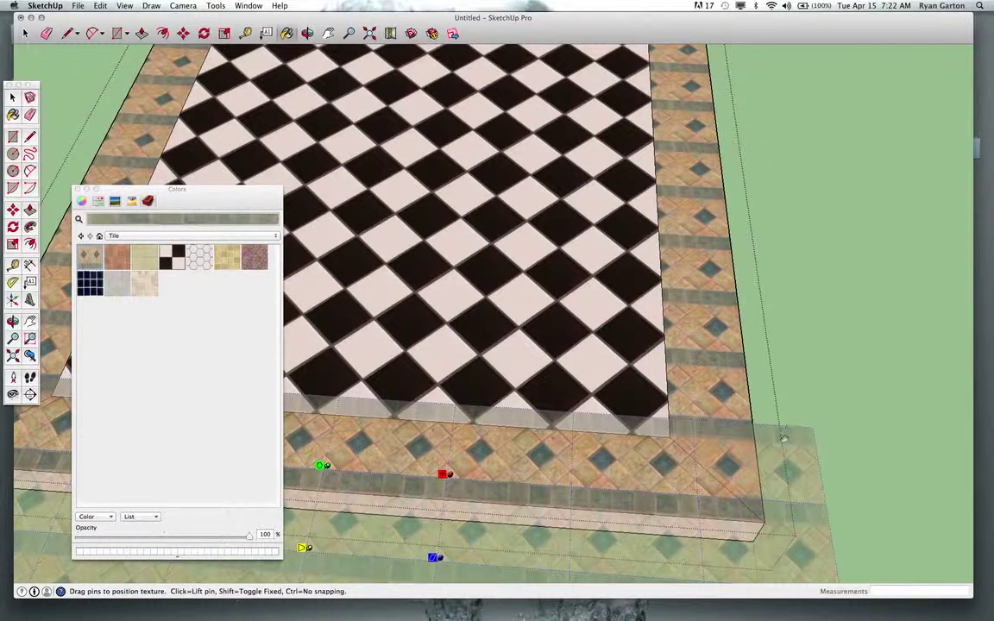
{"action": "left_click_drag", "start_coordinate": [528, 479], "coordinate": [514, 479]}
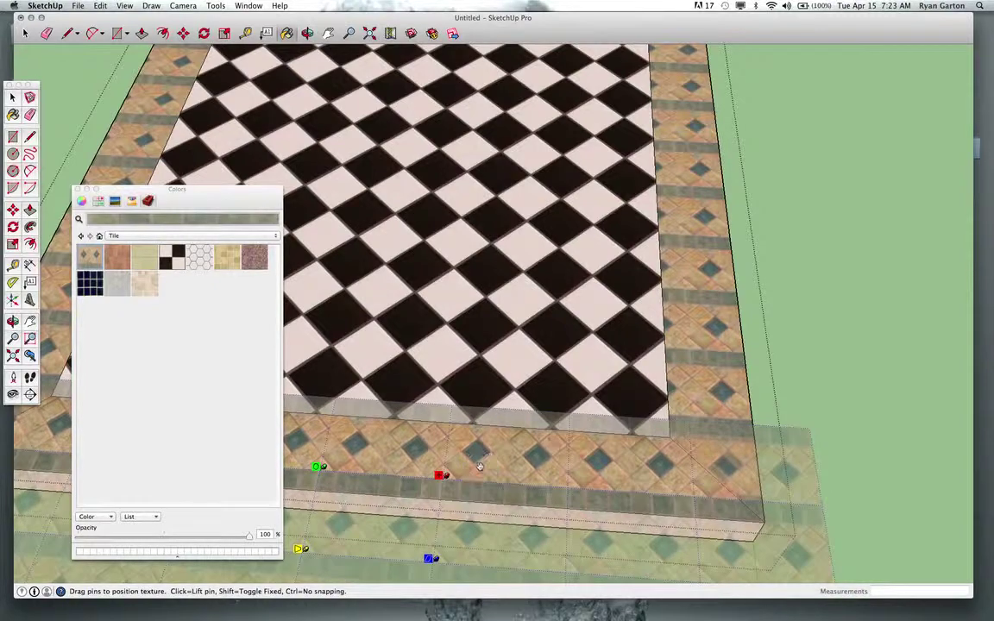
{"action": "right_click", "coordinate": [508, 462]}
{"action": "left_click", "coordinate": [518, 467]}
{"action": "mouse_move", "coordinate": [518, 468]}
{"action": "middle_mouse_down"}
{"action": "mouse_move", "coordinate": [489, 467]}
{"action": "mouse_move", "coordinate": [593, 445]}
{"action": "middle_mouse_up"}
{"action": "scroll", "coordinate": [489, 467], "scroll_direction": "down", "scroll_amount": 5}
Rotate and slide the right border's texture so its diamonds run along that border.
{"action": "right_click", "coordinate": [597, 453]}
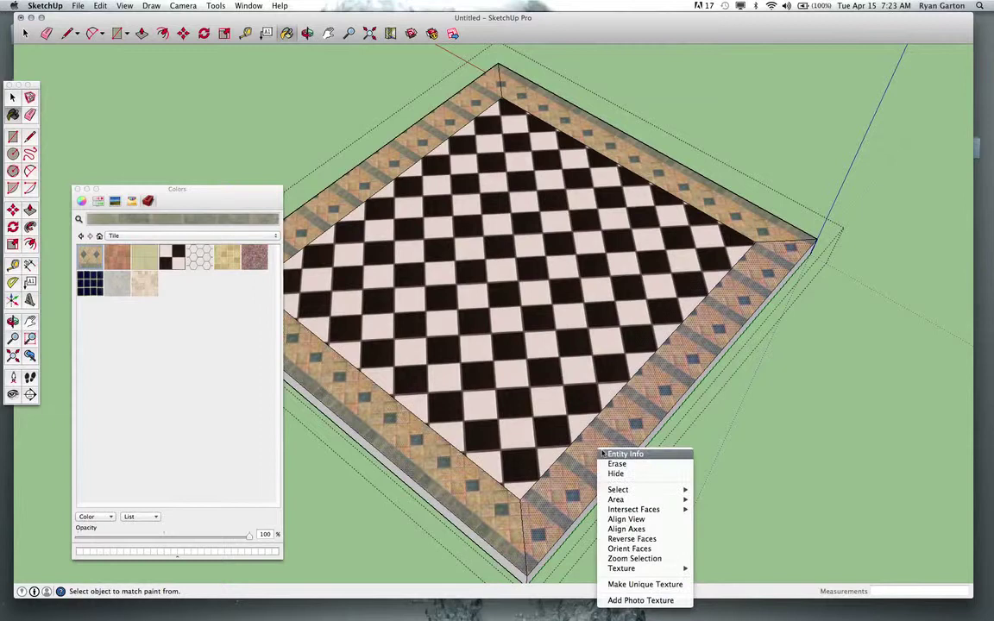
{"action": "mouse_move", "coordinate": [637, 568]}
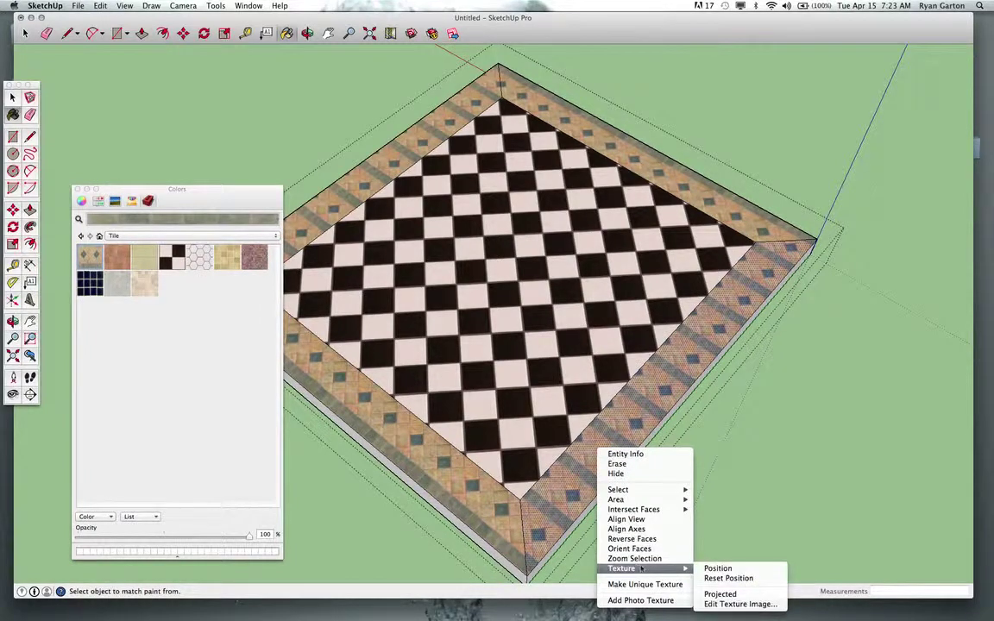
{"action": "left_click", "coordinate": [716, 568]}
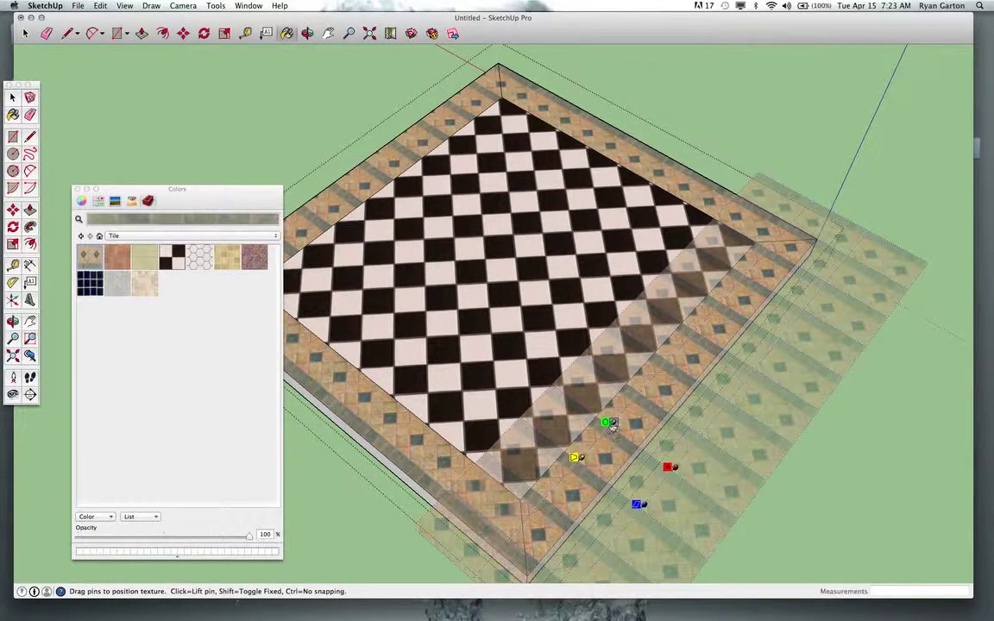
{"action": "left_click_drag", "start_coordinate": [611, 424], "coordinate": [715, 417]}
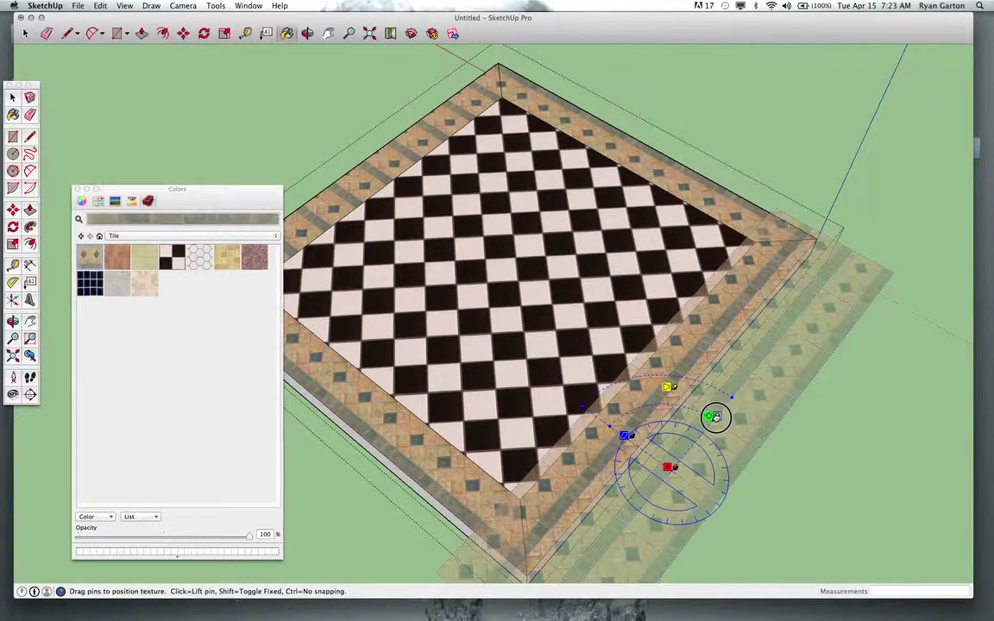
{"action": "left_click_drag", "start_coordinate": [715, 416], "coordinate": [709, 418]}
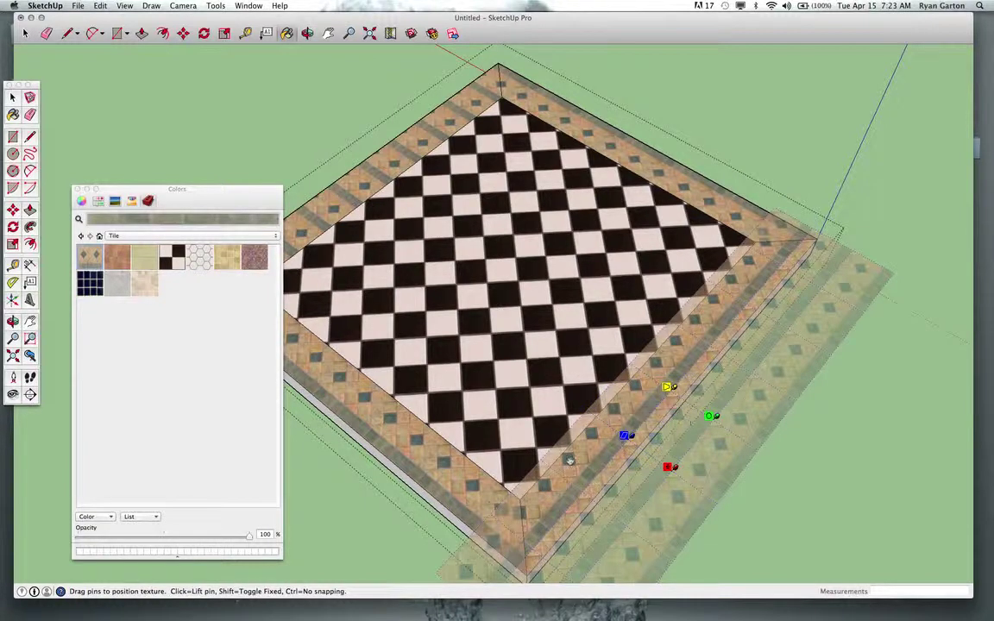
{"action": "left_click_drag", "start_coordinate": [558, 500], "coordinate": [568, 510]}
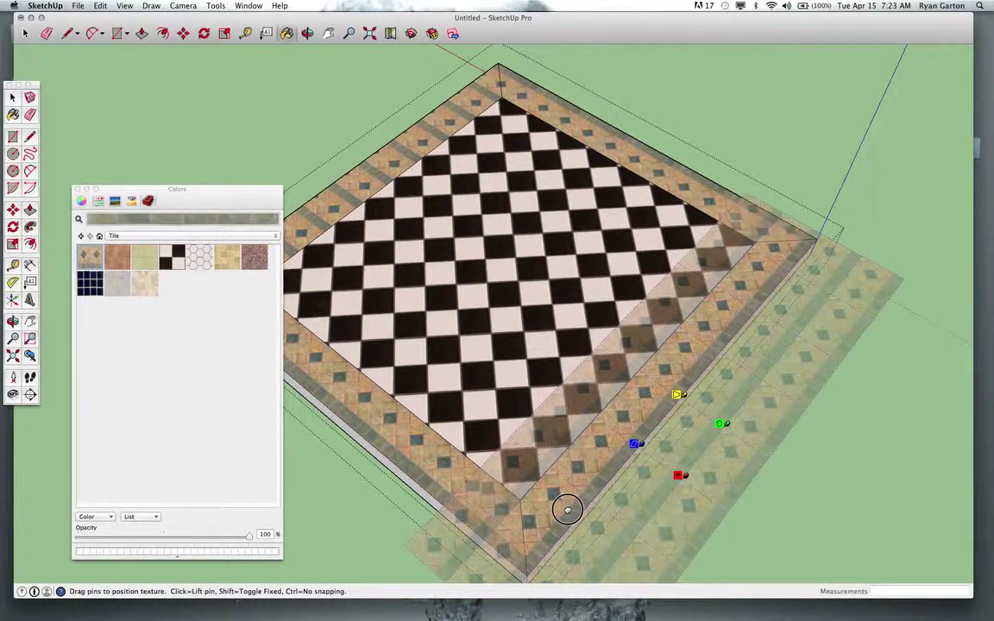
{"action": "right_click", "coordinate": [567, 510]}
{"action": "left_click", "coordinate": [586, 505]}
{"action": "scroll", "coordinate": [547, 444], "scroll_direction": "down", "scroll_amount": 3}
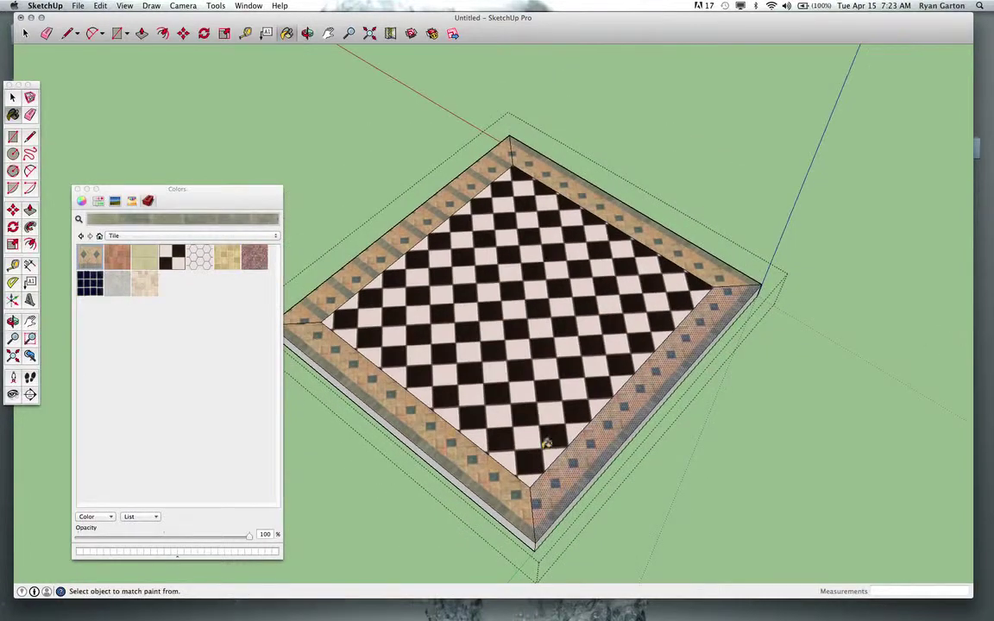
{"action": "mouse_move", "coordinate": [547, 444]}
{"action": "middle_mouse_down"}
{"action": "mouse_move", "coordinate": [561, 412]}
{"action": "mouse_move", "coordinate": [712, 435]}
{"action": "mouse_move", "coordinate": [595, 431]}
{"action": "mouse_move", "coordinate": [621, 417]}
{"action": "mouse_move", "coordinate": [511, 428]}
{"action": "mouse_move", "coordinate": [653, 437]}
{"action": "middle_mouse_up"}
Turn the front border's texture a quarter turn and shift it slightly up and left.
{"action": "key", "text": "space"}
{"action": "right_click", "coordinate": [594, 423]}
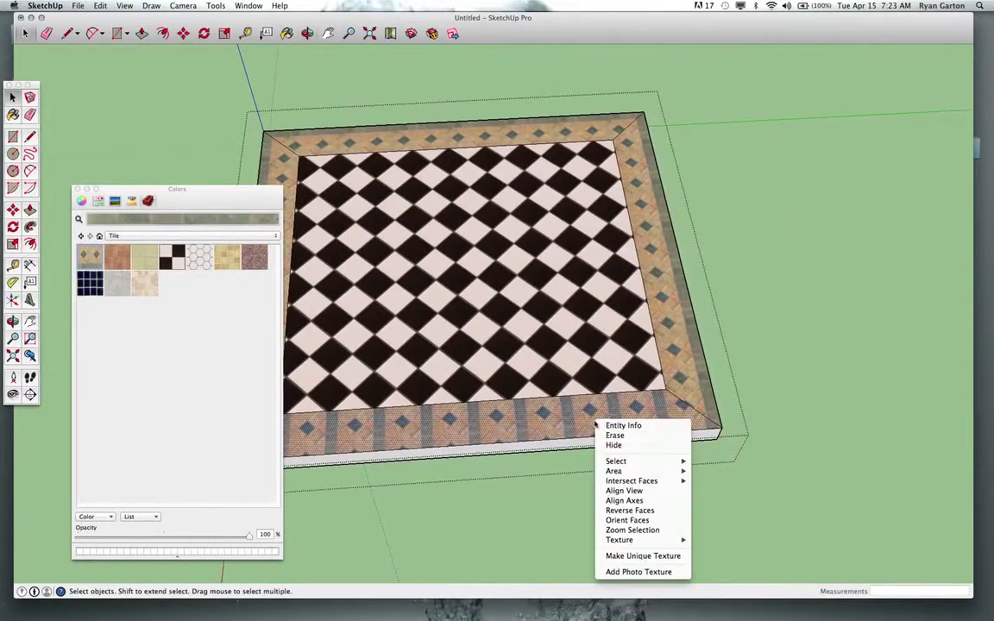
{"action": "mouse_move", "coordinate": [638, 540]}
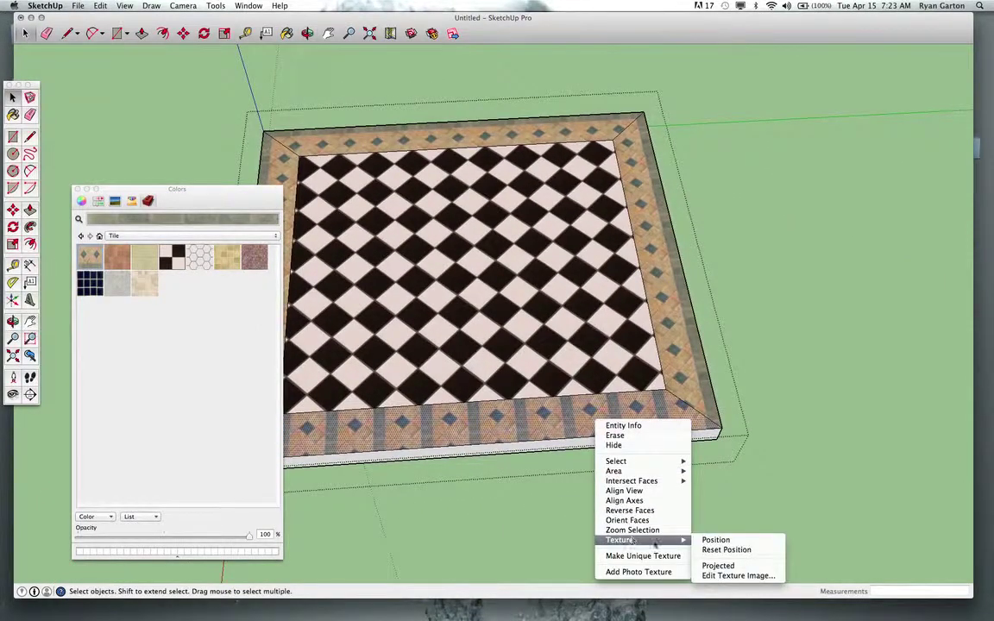
{"action": "left_click", "coordinate": [705, 540]}
{"action": "scroll", "coordinate": [516, 426], "scroll_direction": "up", "scroll_amount": 2}
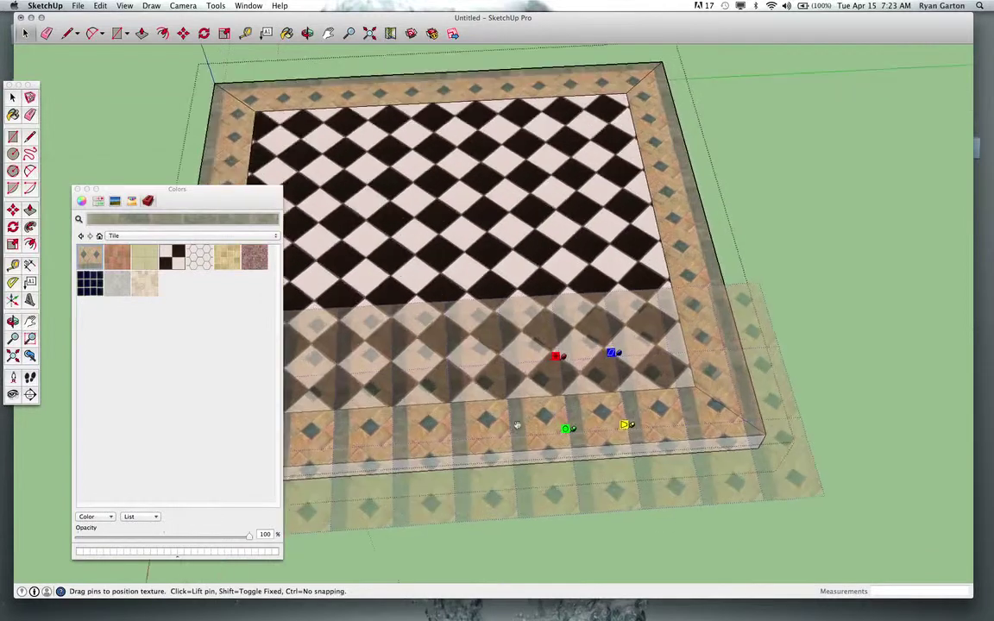
{"action": "right_click", "coordinate": [515, 421]}
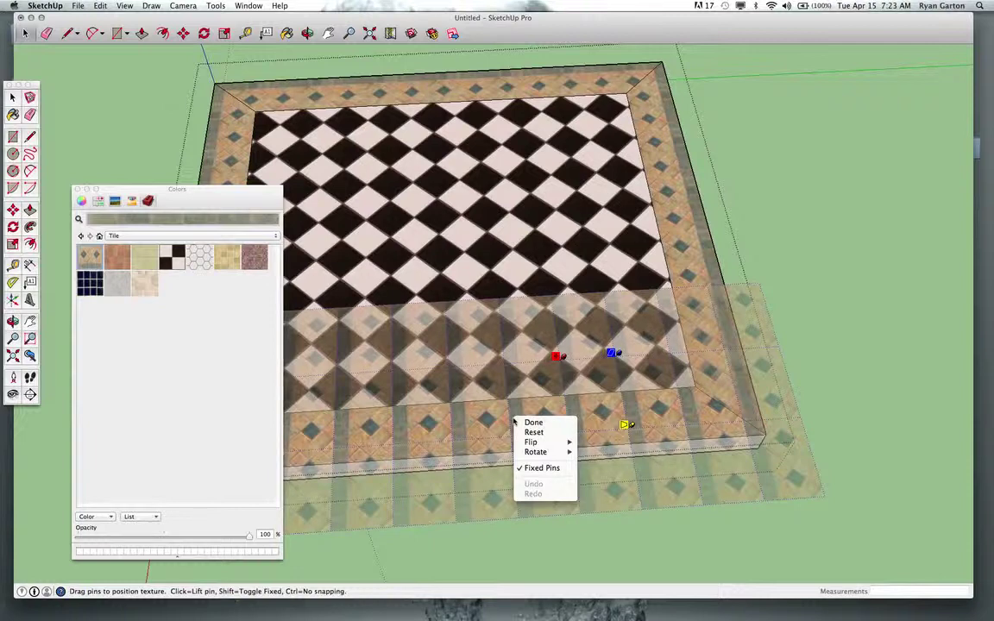
{"action": "mouse_move", "coordinate": [552, 451]}
{"action": "left_click", "coordinate": [585, 447]}
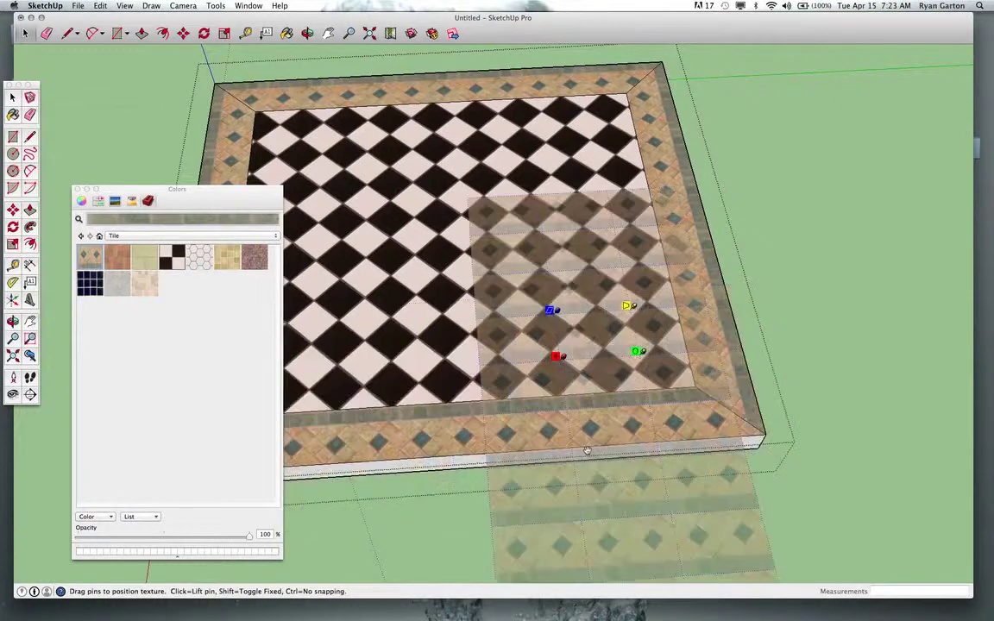
{"action": "left_click_drag", "start_coordinate": [586, 450], "coordinate": [575, 435]}
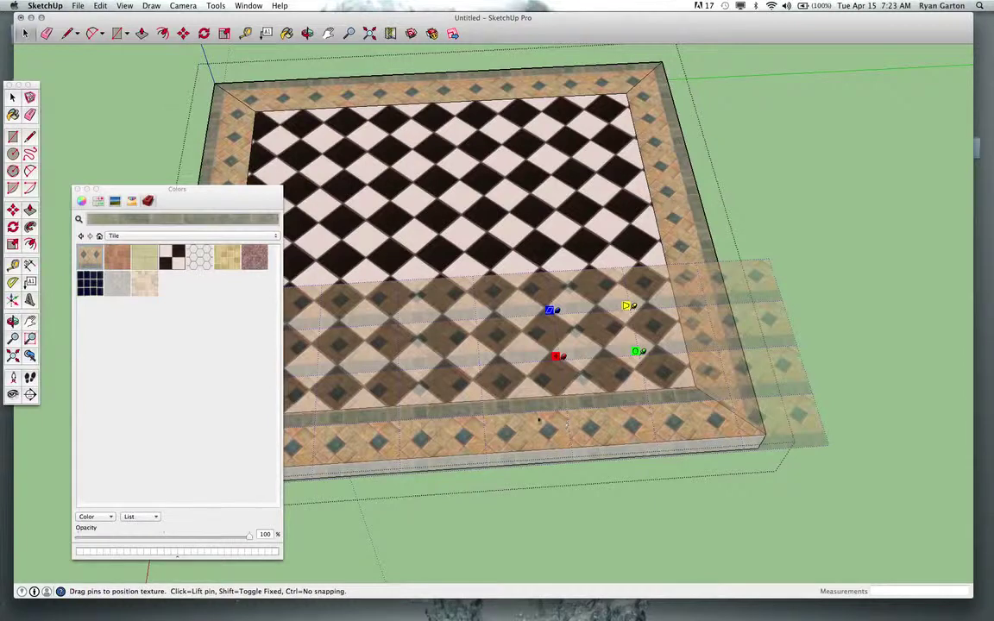
Rotate the texture two more quarter turns, slide it down along the face, and commit it.
{"action": "right_click", "coordinate": [539, 421]}
{"action": "mouse_move", "coordinate": [555, 454]}
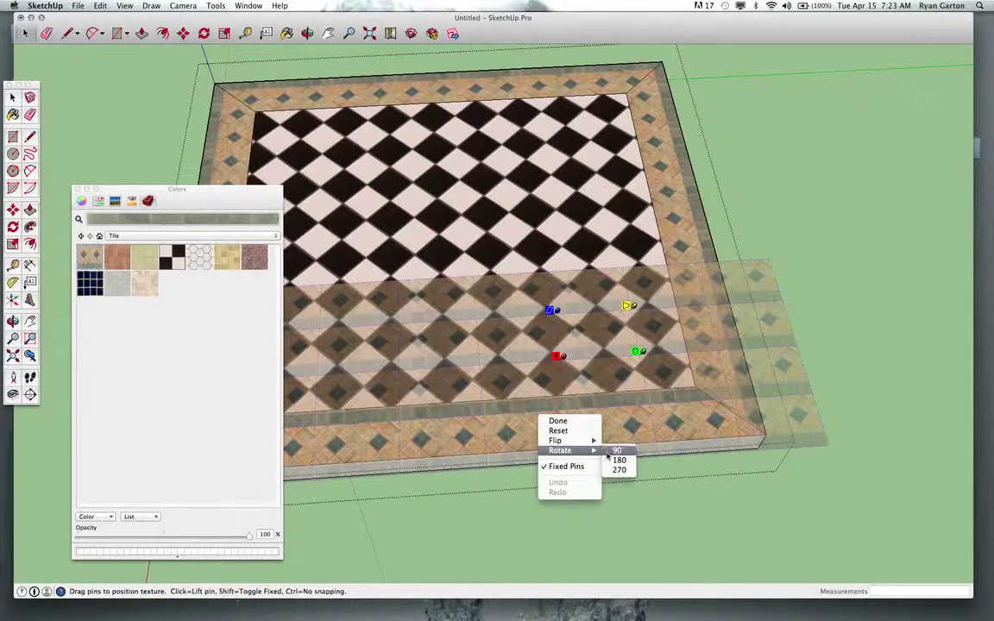
{"action": "left_click", "coordinate": [616, 450]}
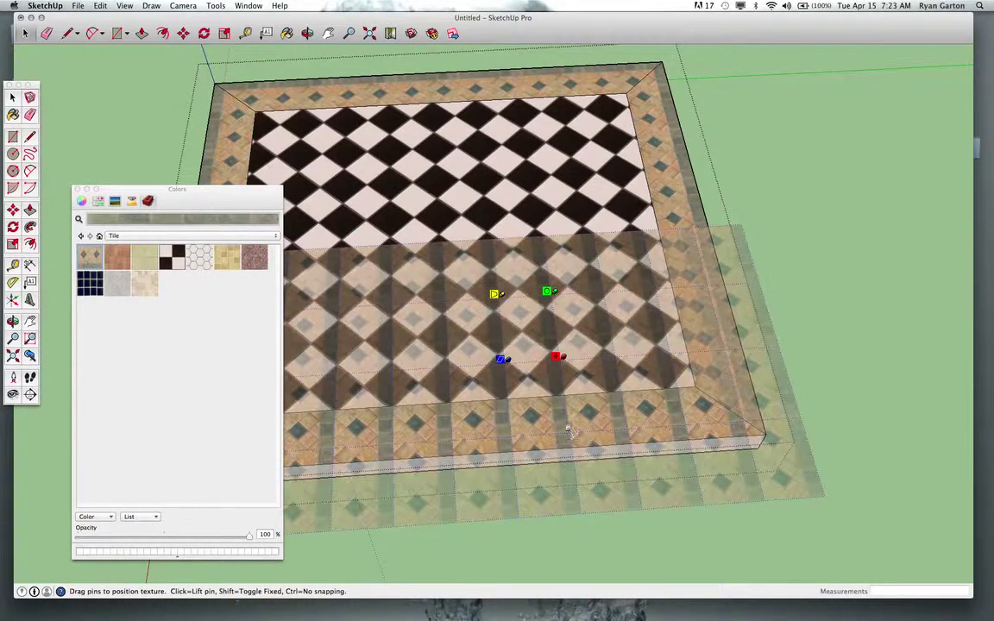
{"action": "right_click", "coordinate": [568, 424]}
{"action": "mouse_move", "coordinate": [584, 452]}
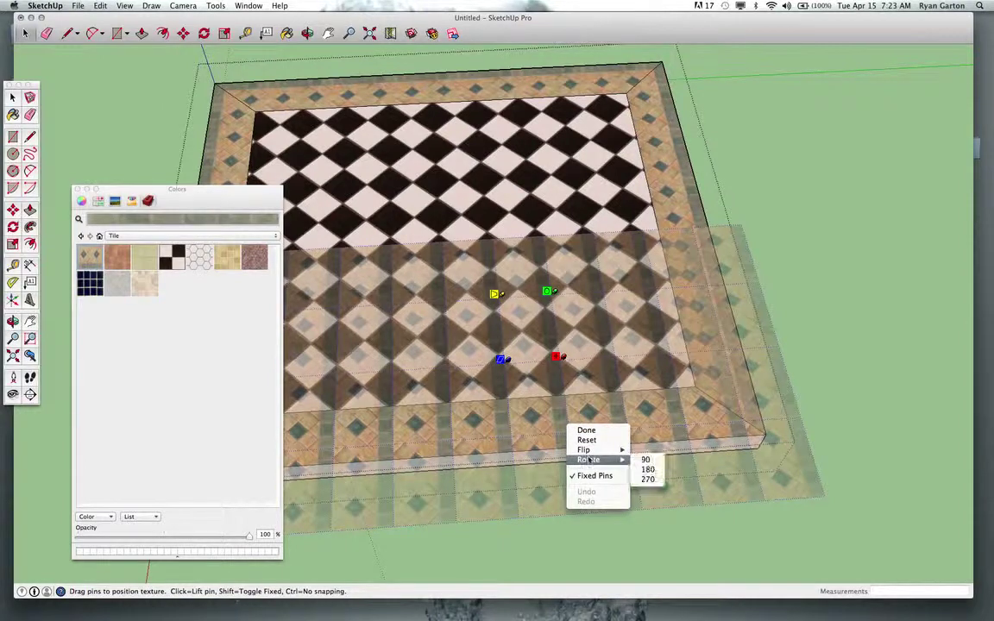
{"action": "left_click", "coordinate": [645, 460]}
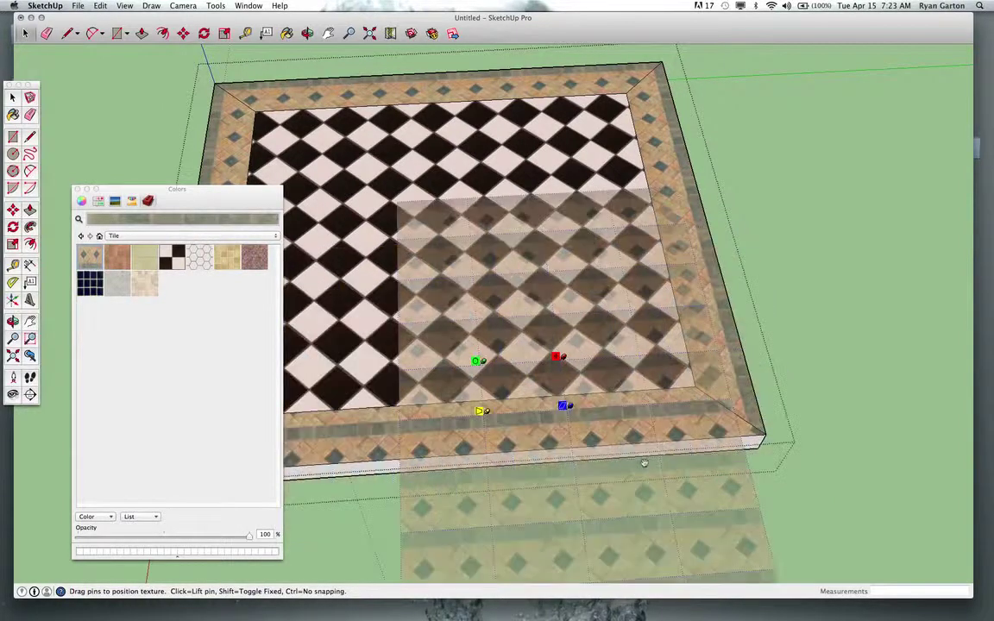
{"action": "left_click_drag", "start_coordinate": [583, 424], "coordinate": [585, 448]}
{"action": "scroll", "coordinate": [604, 429], "scroll_direction": "up", "scroll_amount": 2}
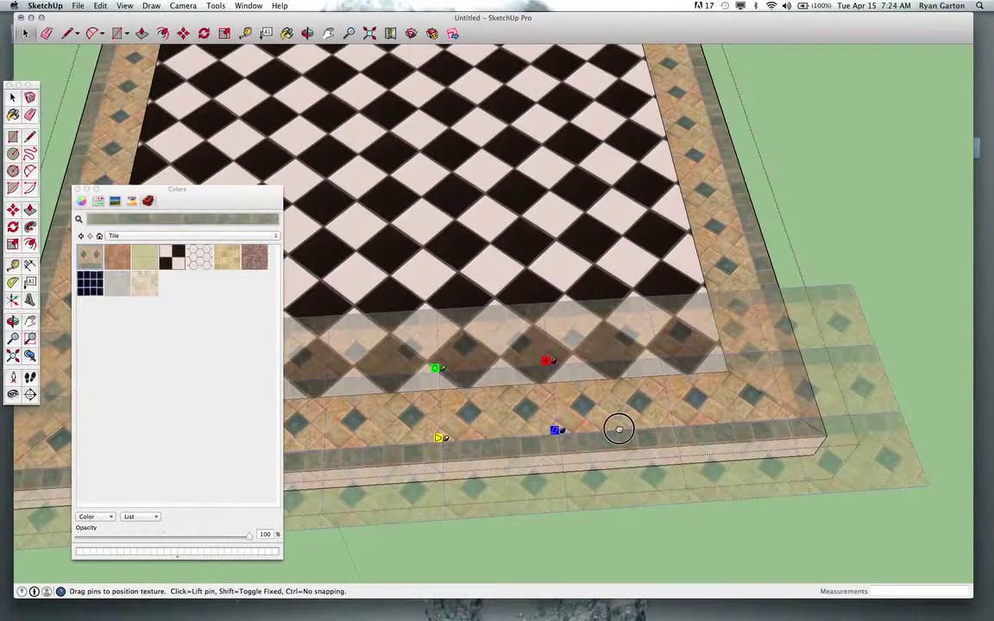
{"action": "right_click", "coordinate": [616, 423]}
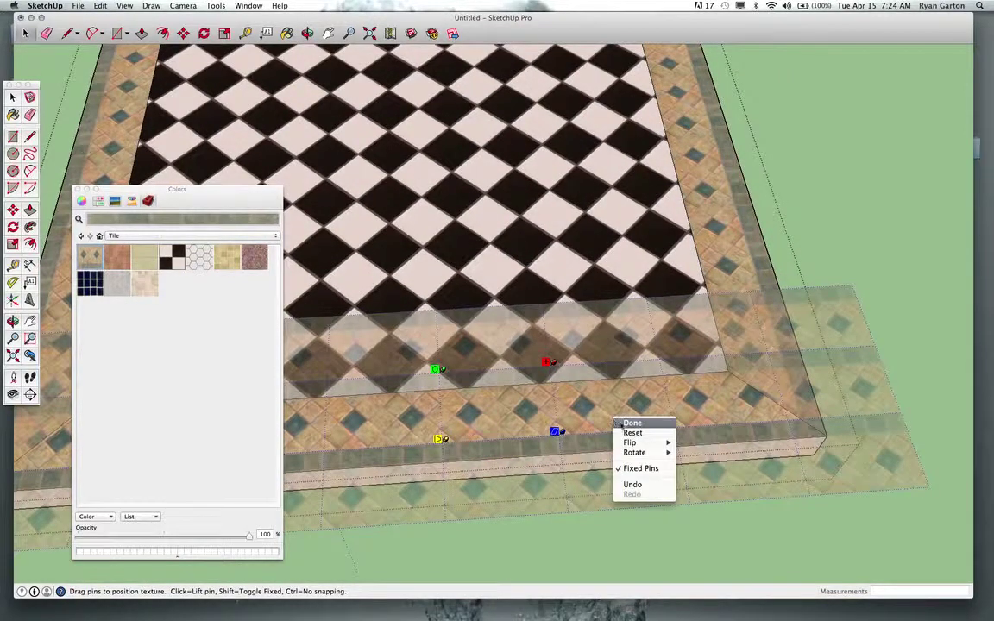
{"action": "left_click", "coordinate": [631, 423]}
{"action": "scroll", "coordinate": [521, 447], "scroll_direction": "down", "scroll_amount": 5}
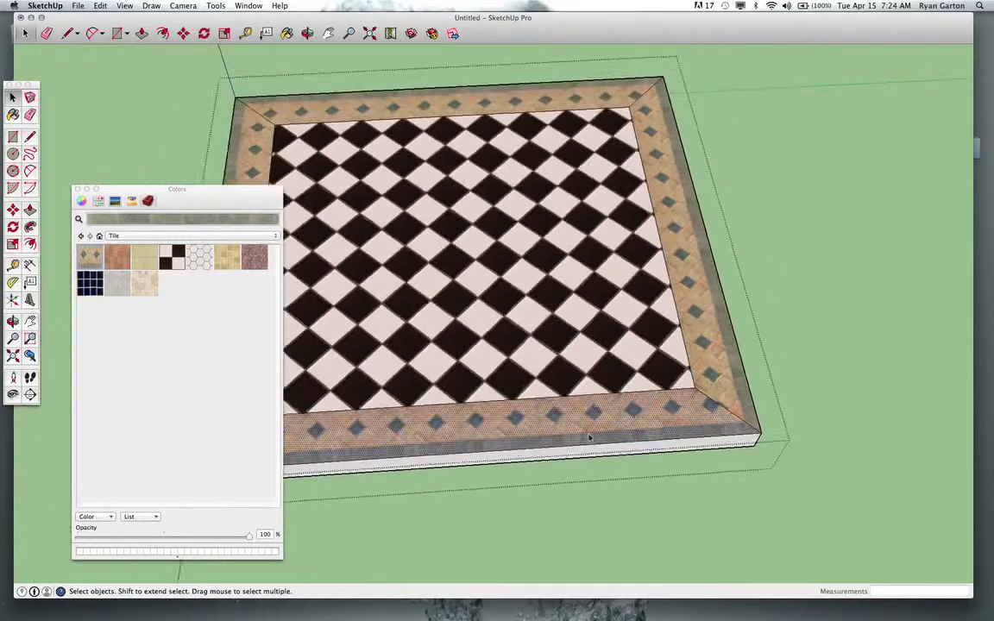
{"action": "scroll", "coordinate": [522, 447], "scroll_direction": "down", "scroll_amount": 3}
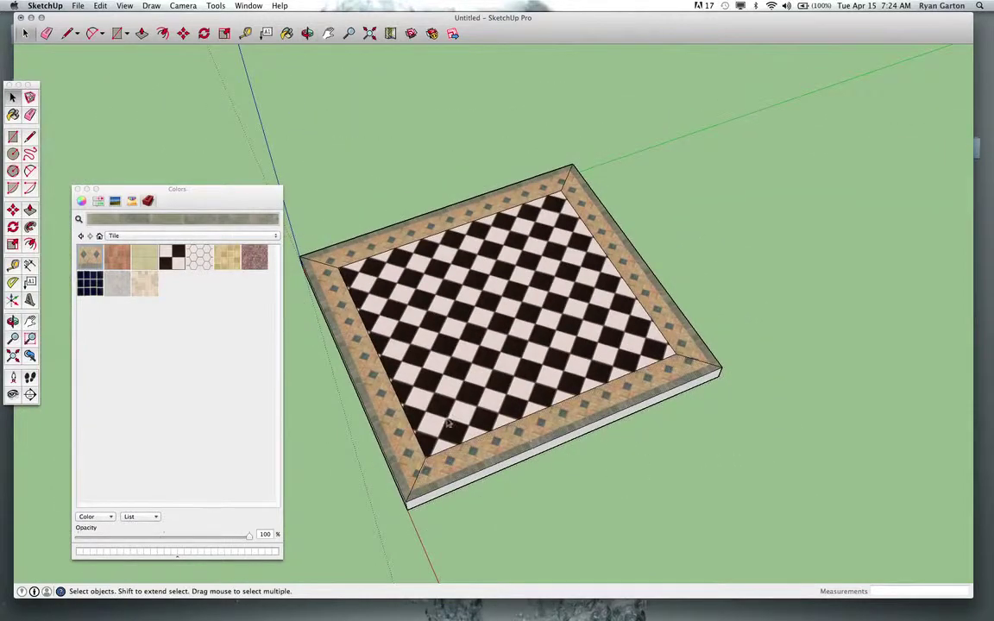
Draw a rectangle beside the tiled floor.
{"action": "middle_click_drag", "start_coordinate": [628, 468], "coordinate": [609, 442]}
{"action": "scroll", "coordinate": [599, 396], "scroll_direction": "down", "scroll_amount": 2}
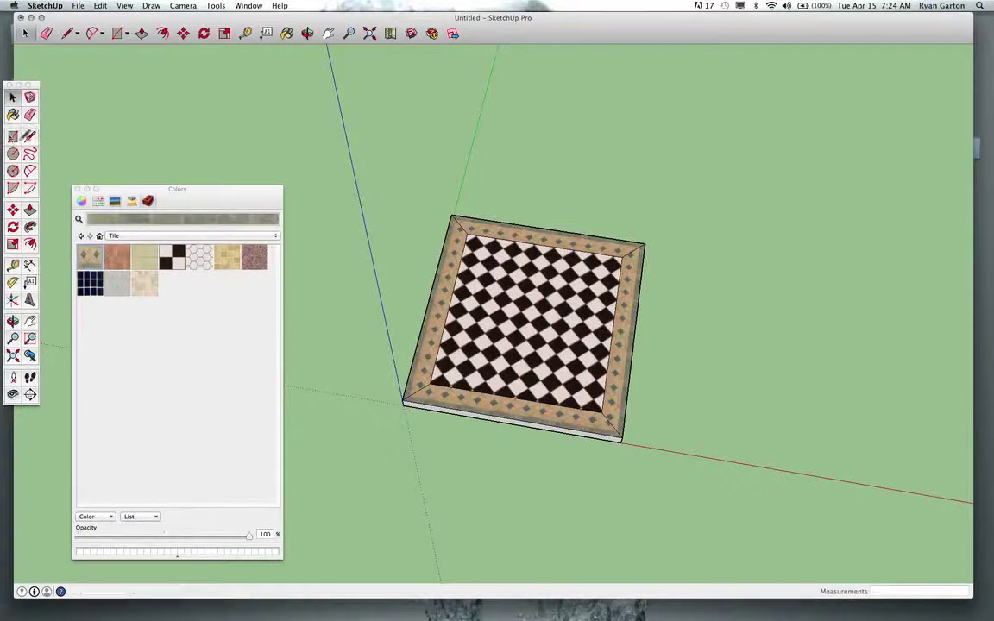
{"action": "left_click", "coordinate": [13, 136]}
{"action": "left_click", "coordinate": [636, 433]}
{"action": "left_click", "coordinate": [798, 362]}
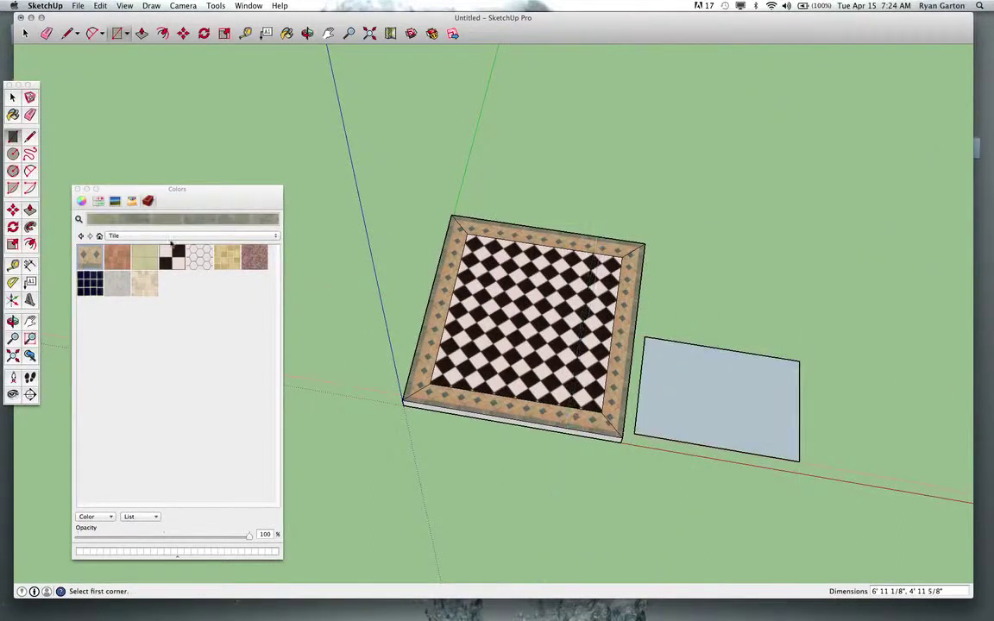
{"action": "key", "text": "space"}
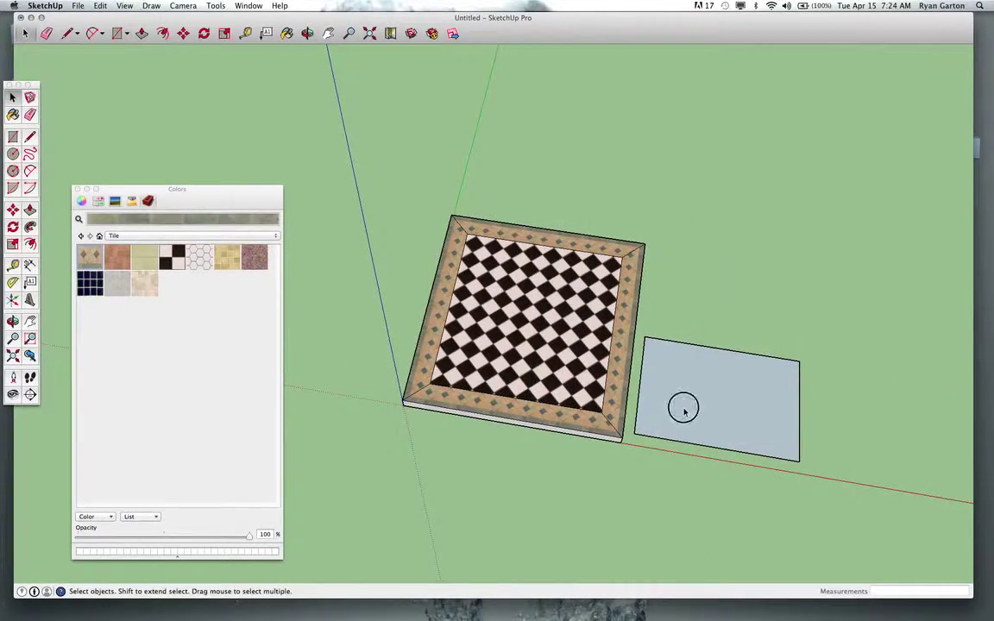
Push/pull the rectangle into a thin slab and list the In Model materials.
{"action": "left_click", "coordinate": [686, 412]}
{"action": "double_click", "coordinate": [695, 417]}
{"action": "key", "text": "p"}
{"action": "left_click", "coordinate": [692, 393]}
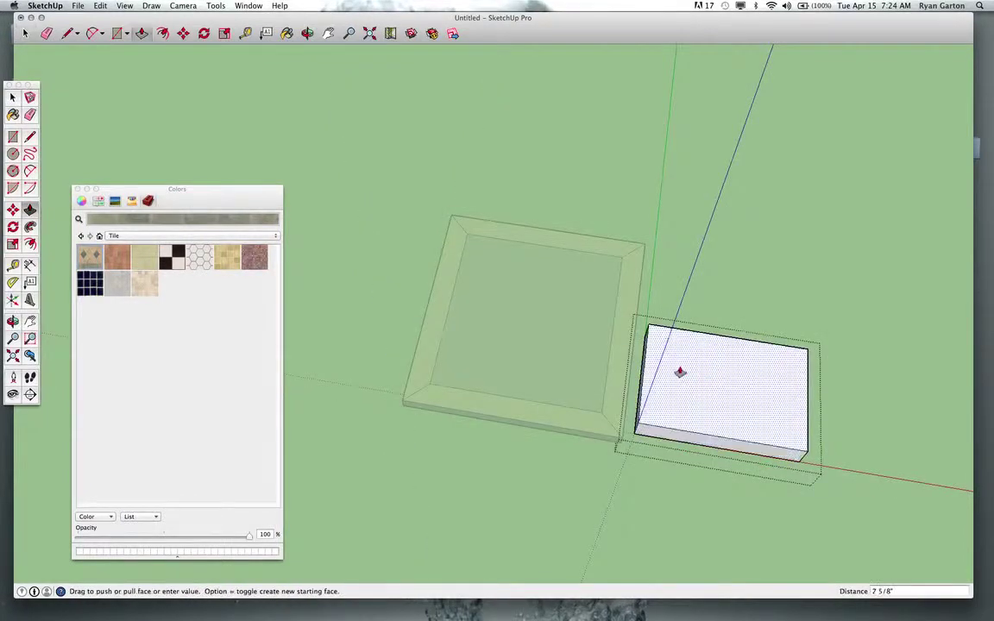
{"action": "left_click", "coordinate": [591, 346]}
{"action": "key", "text": "space"}
{"action": "left_click", "coordinate": [721, 268]}
{"action": "scroll", "coordinate": [704, 392], "scroll_direction": "up", "scroll_amount": 3}
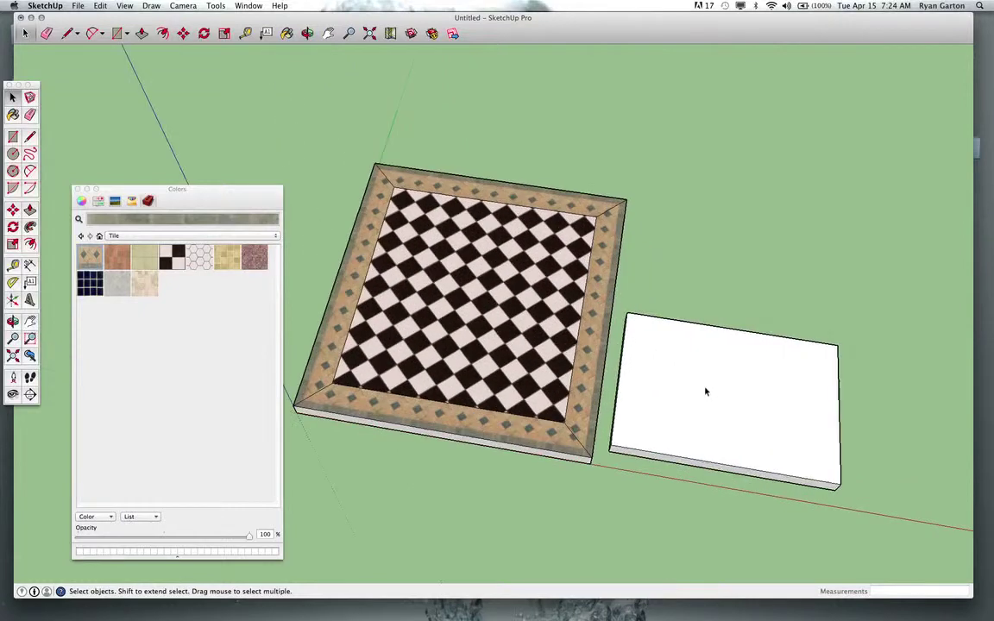
{"action": "mouse_move", "coordinate": [705, 392]}
{"action": "middle_mouse_down"}
{"action": "mouse_move", "coordinate": [754, 413]}
{"action": "mouse_move", "coordinate": [700, 379]}
{"action": "middle_mouse_up"}
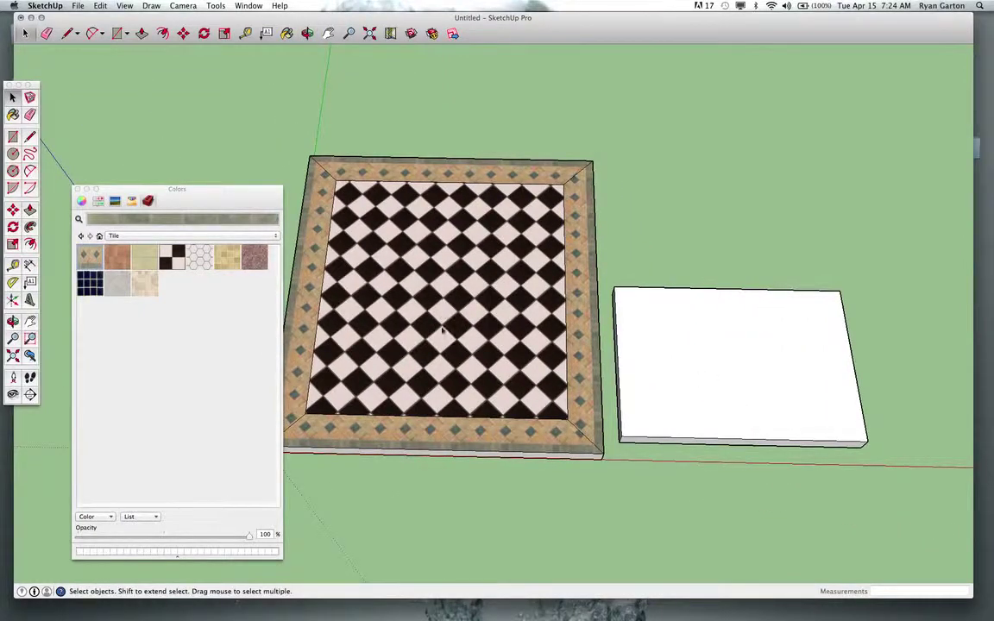
{"action": "left_click", "coordinate": [98, 237]}
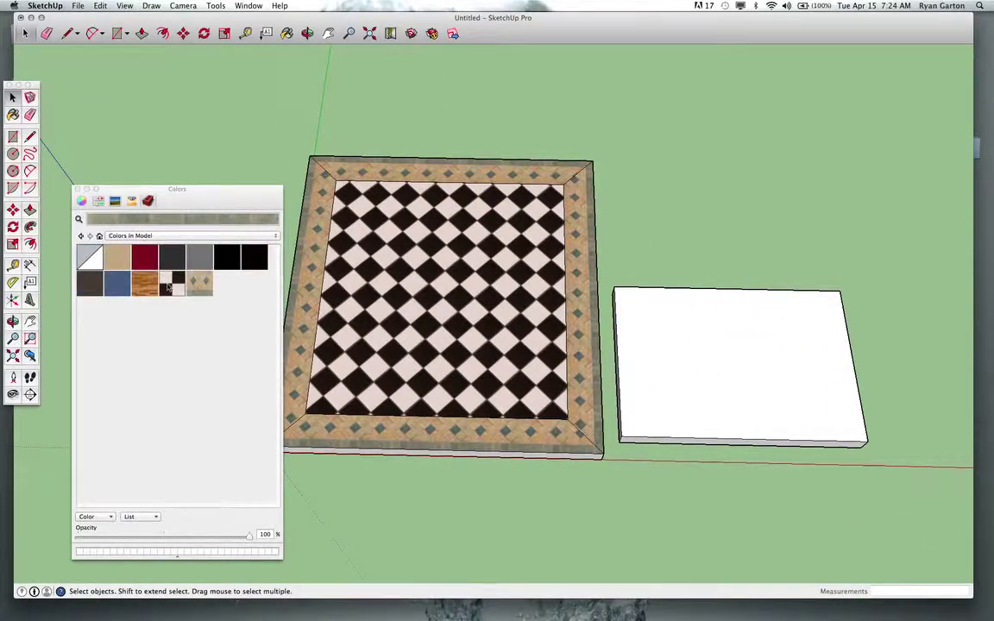
Paint the new slab's top with the black-and-white checker material.
{"action": "double_click", "coordinate": [707, 368]}
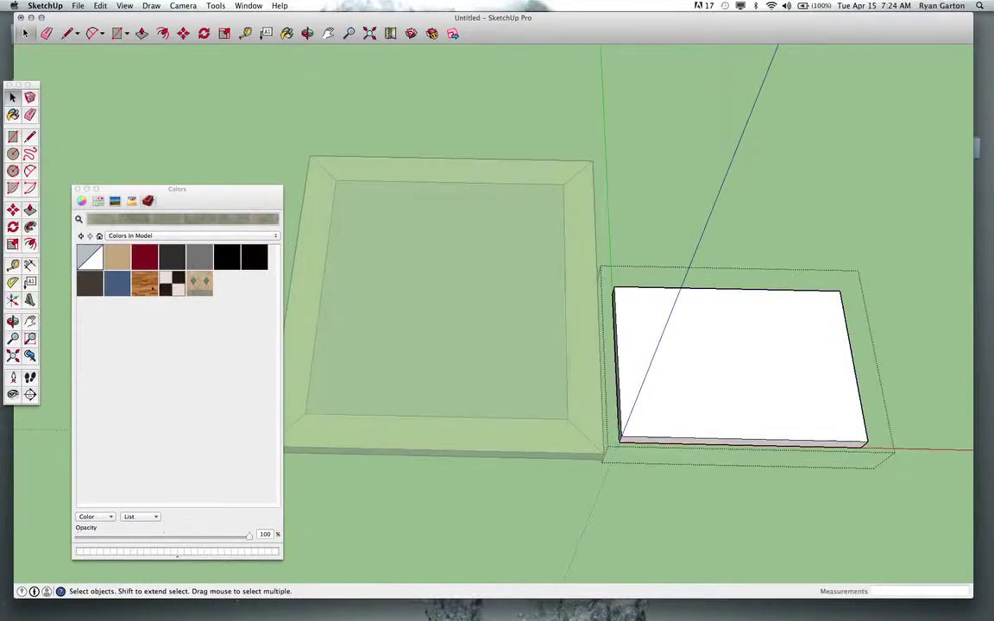
{"action": "left_click", "coordinate": [171, 285]}
{"action": "left_click", "coordinate": [710, 324]}
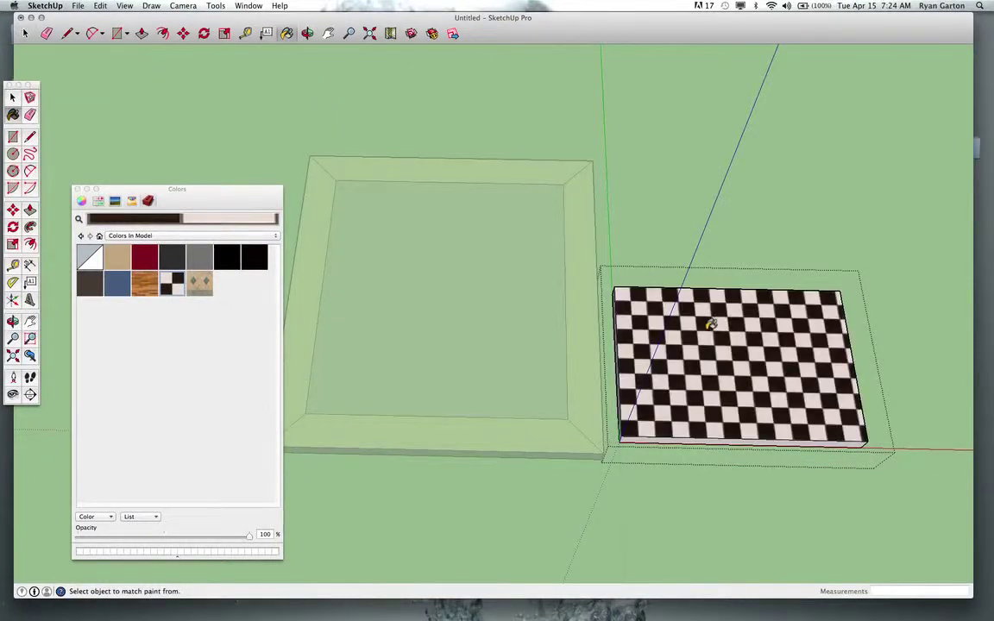
{"action": "left_click", "coordinate": [604, 250]}
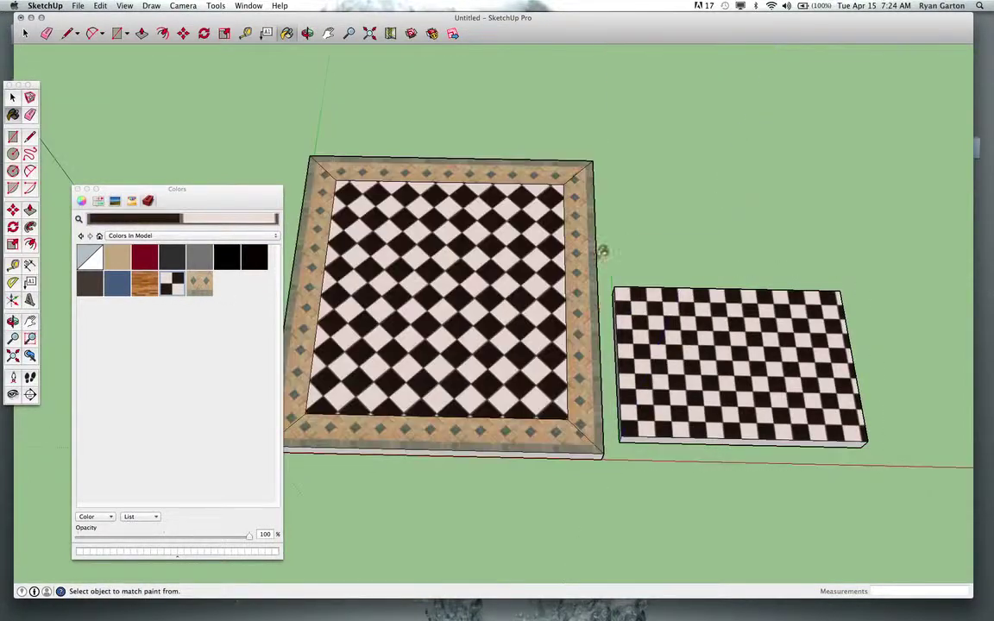
{"action": "scroll", "coordinate": [631, 362], "scroll_direction": "up", "scroll_amount": 2}
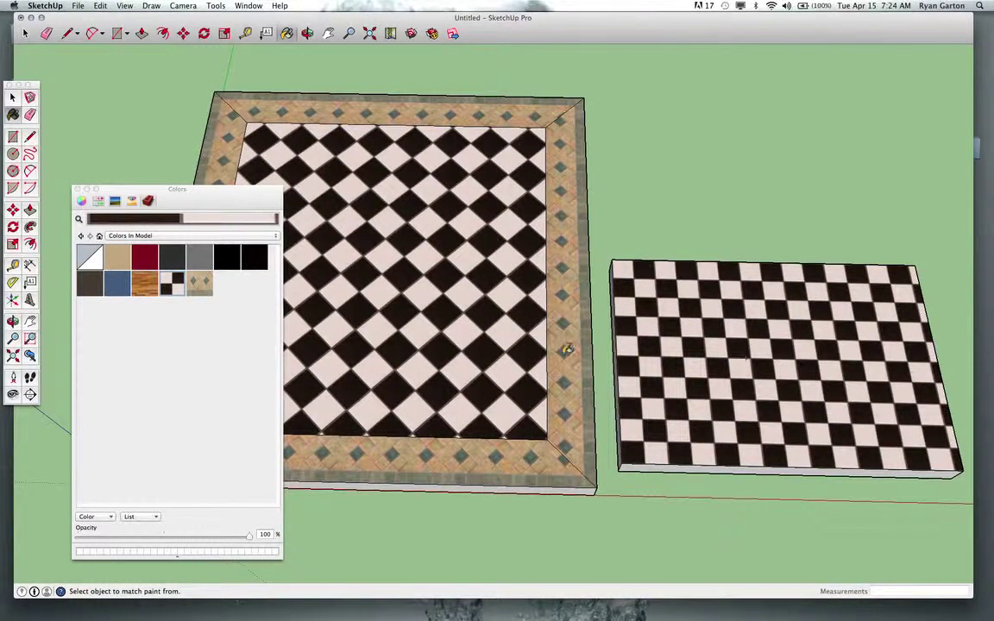
{"action": "middle_click_drag", "start_coordinate": [621, 354], "coordinate": [568, 356]}
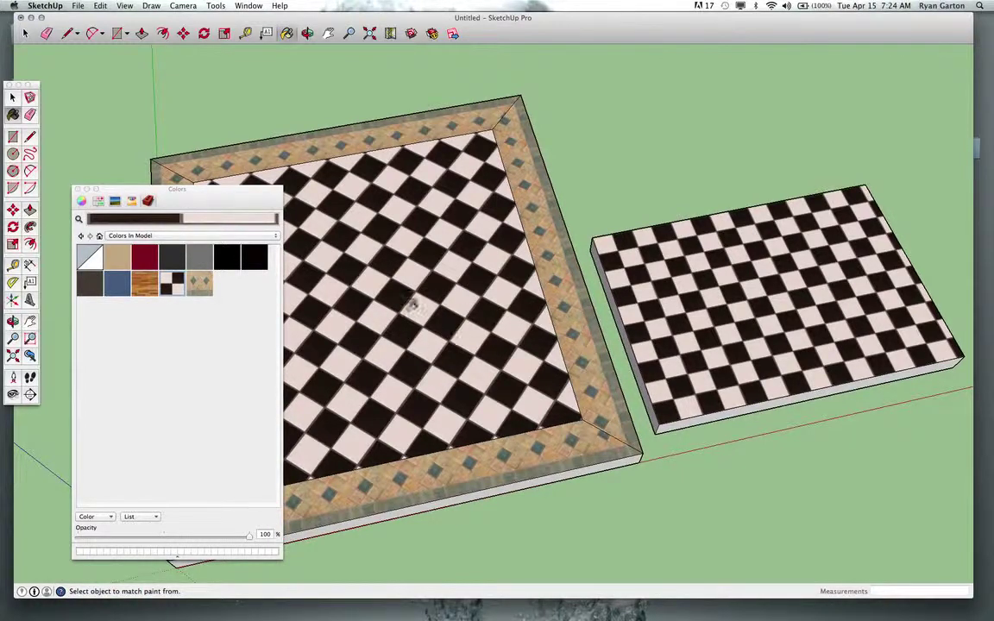
Apply the floor's rotated diamond checker texture to the small board's top.
{"action": "left_click", "coordinate": [12, 97]}
{"action": "left_click", "coordinate": [735, 307]}
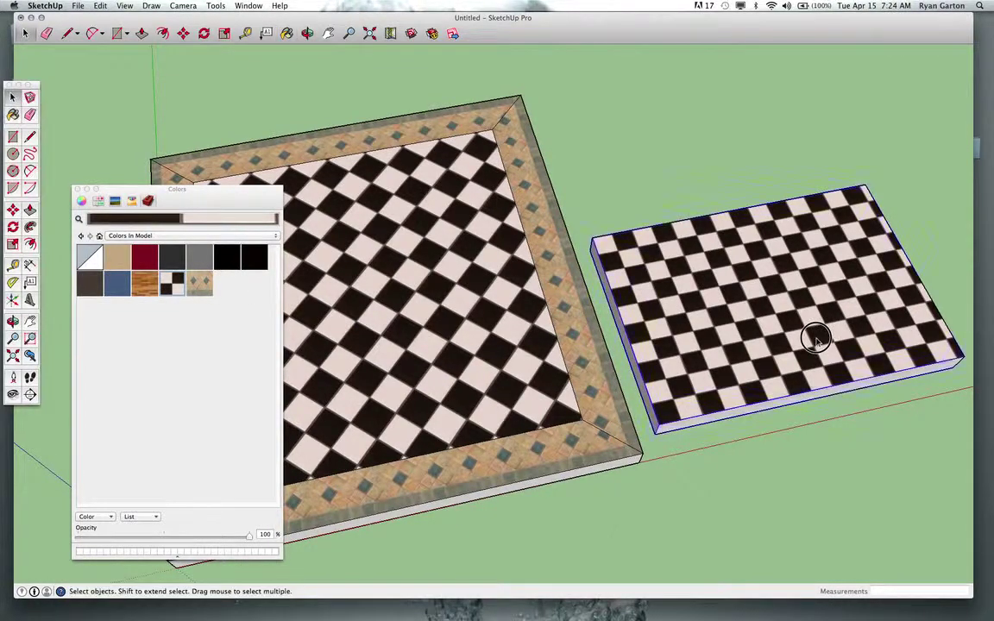
{"action": "double_click", "coordinate": [735, 307]}
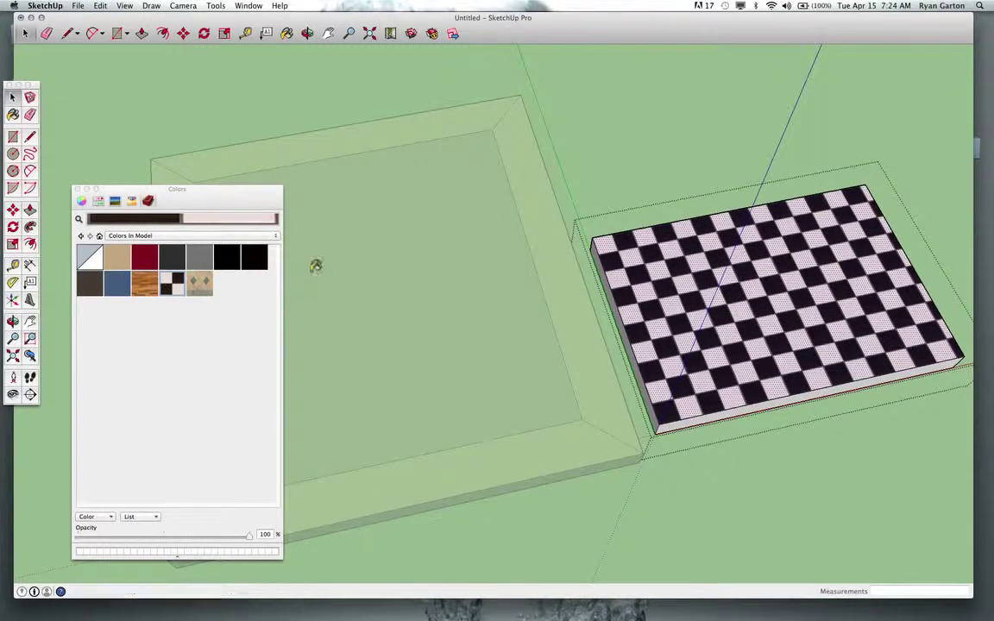
{"action": "key", "text": "b"}
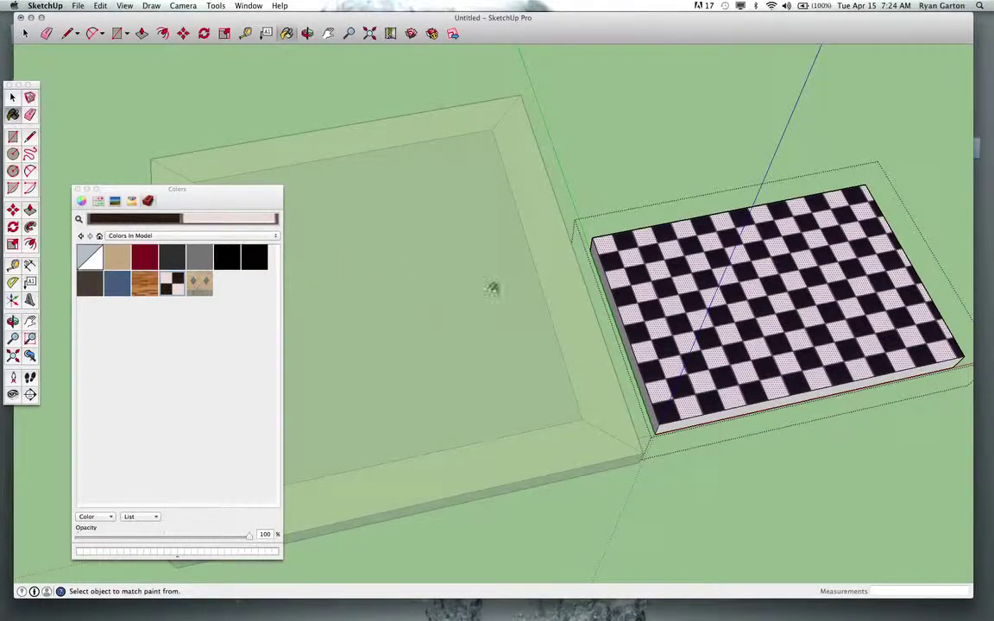
{"action": "left_click", "coordinate": [712, 267]}
{"action": "scroll", "coordinate": [681, 306], "scroll_direction": "down", "scroll_amount": 4}
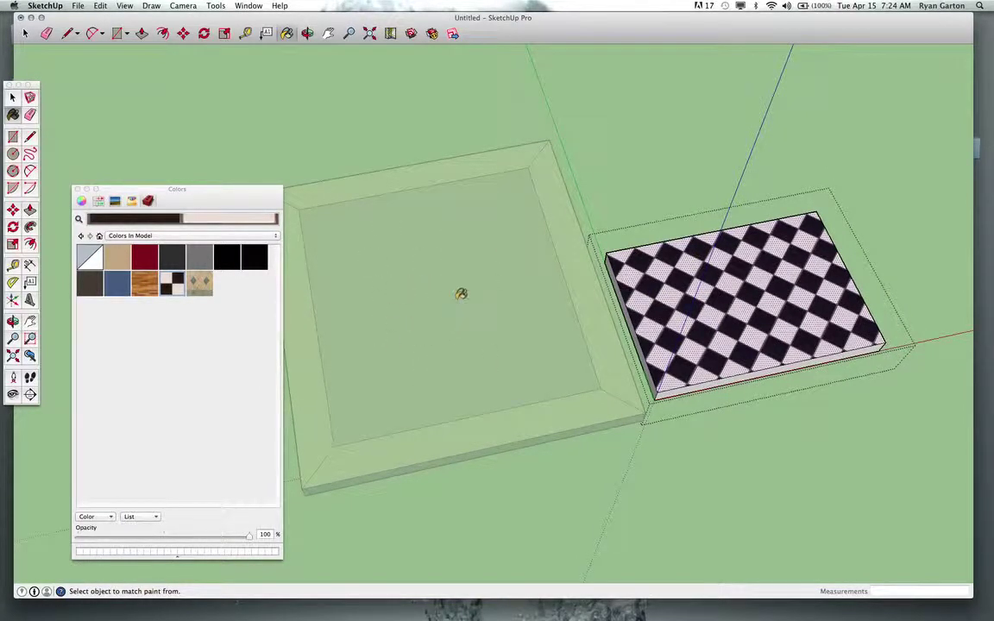
{"action": "key", "text": "space"}
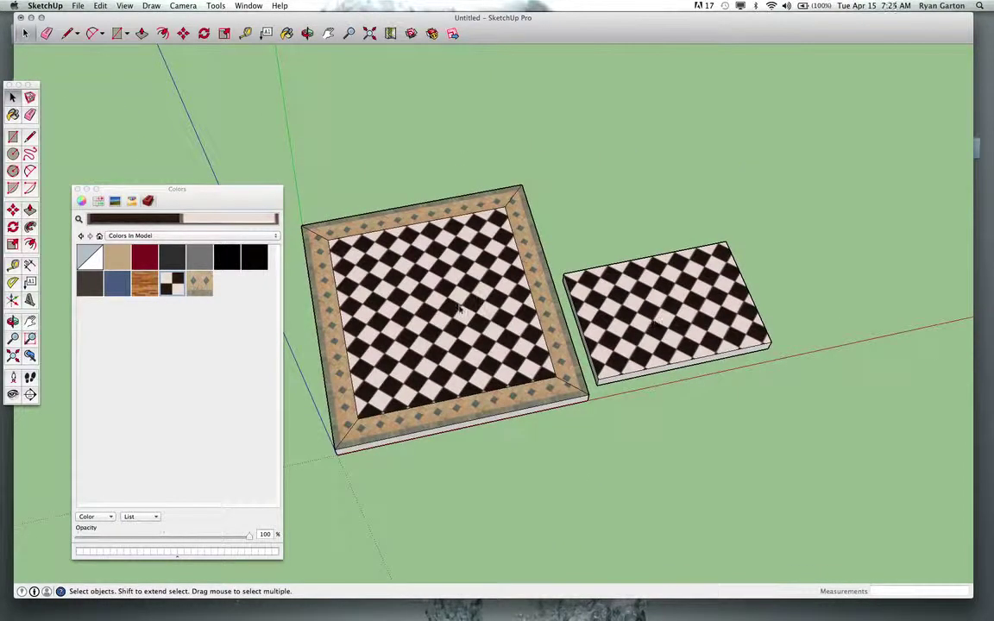
Reset the small board's checker texture position to a straight, square-aligned grid.
{"action": "scroll", "coordinate": [640, 264], "scroll_direction": "up", "scroll_amount": 2}
{"action": "scroll", "coordinate": [610, 338], "scroll_direction": "down", "scroll_amount": 2}
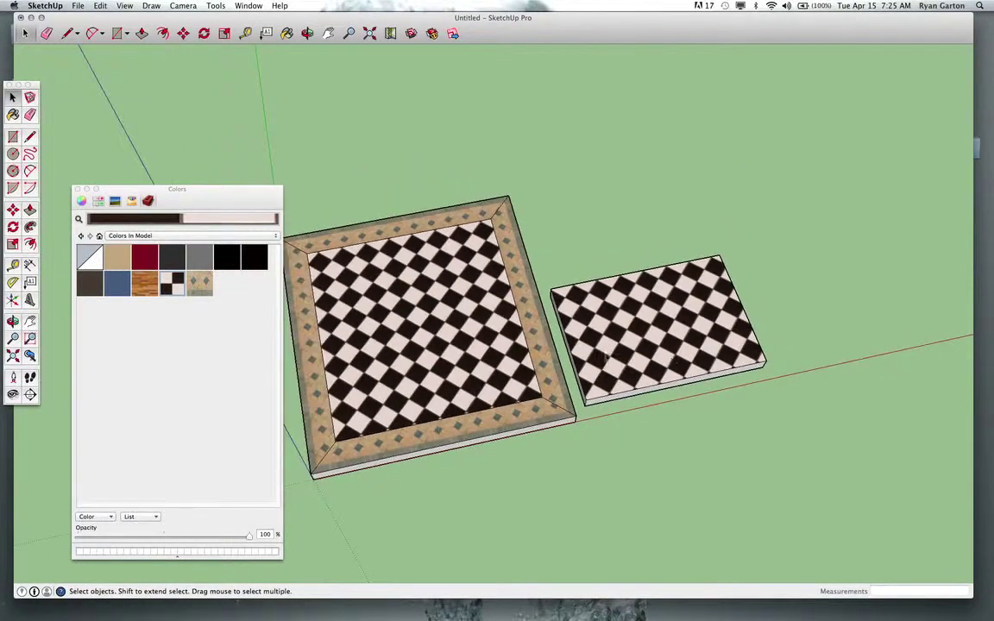
{"action": "scroll", "coordinate": [628, 341], "scroll_direction": "up", "scroll_amount": 1}
{"action": "double_click", "coordinate": [569, 328]}
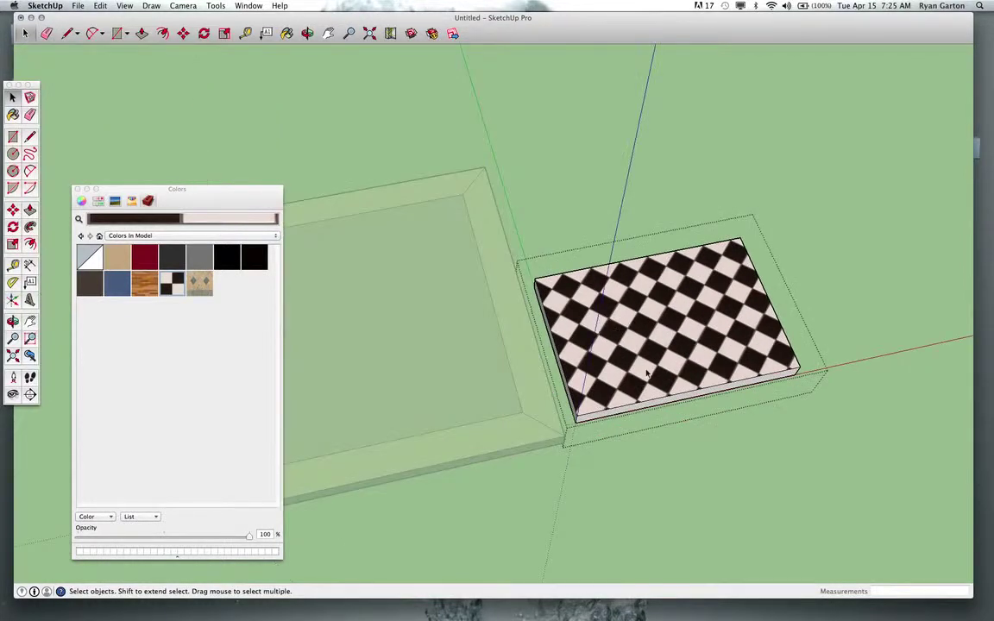
{"action": "right_click", "coordinate": [634, 334]}
{"action": "mouse_move", "coordinate": [713, 457]}
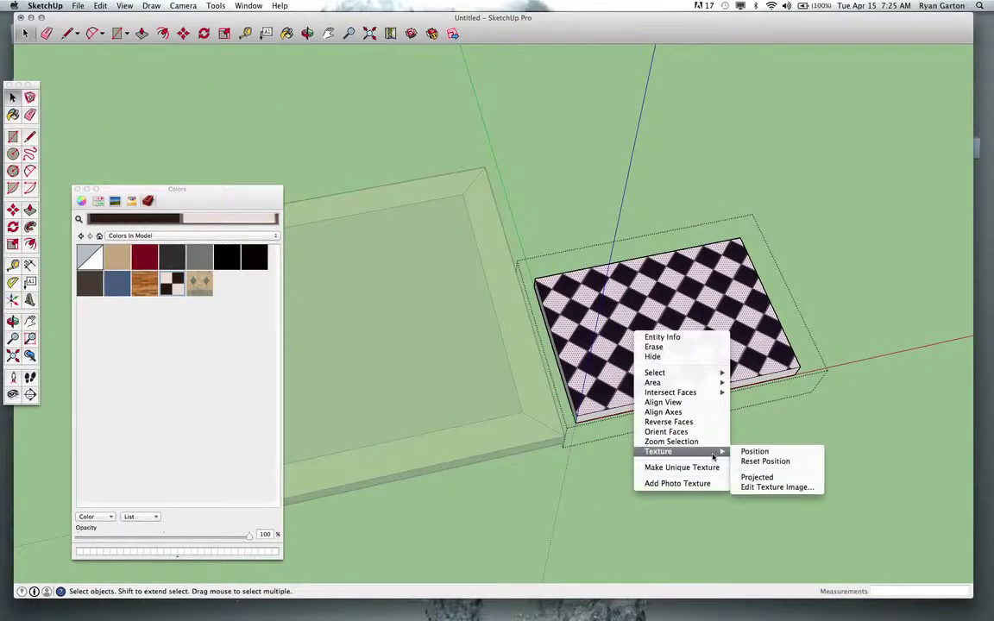
{"action": "left_click", "coordinate": [739, 461]}
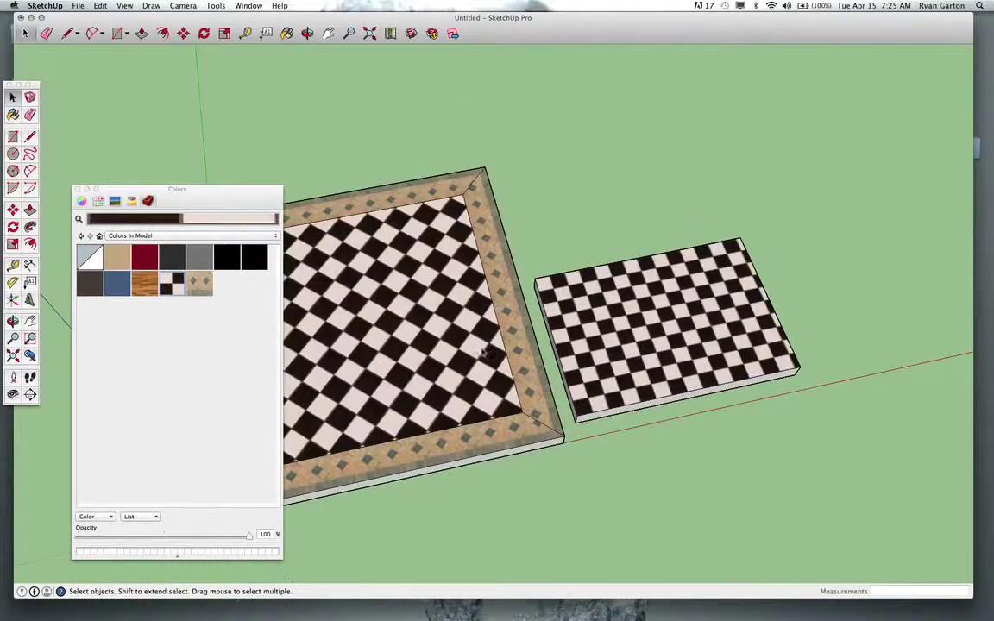
{"action": "scroll", "coordinate": [419, 306], "scroll_direction": "up", "scroll_amount": 4}
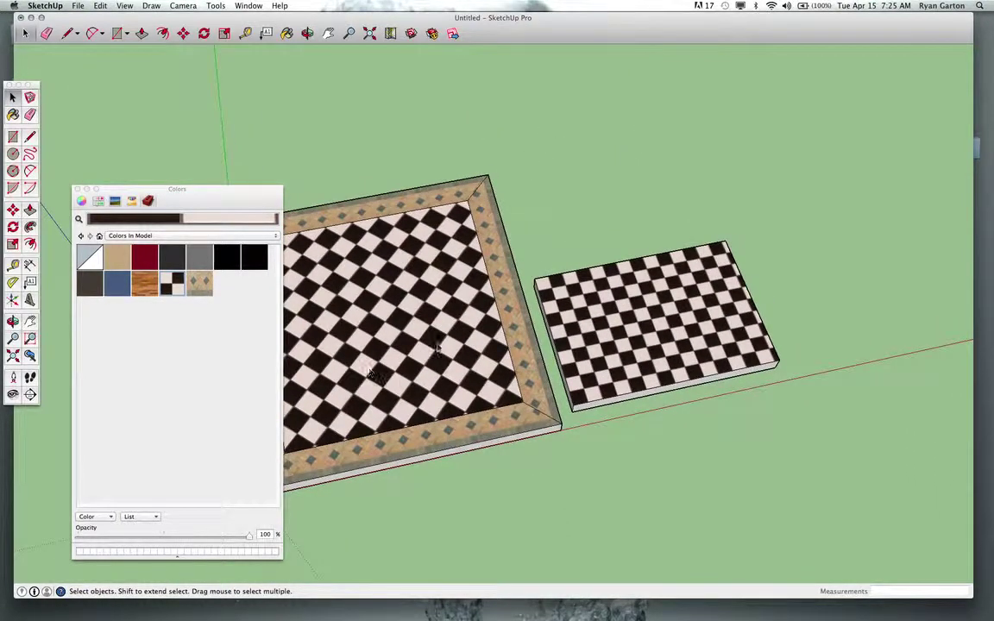